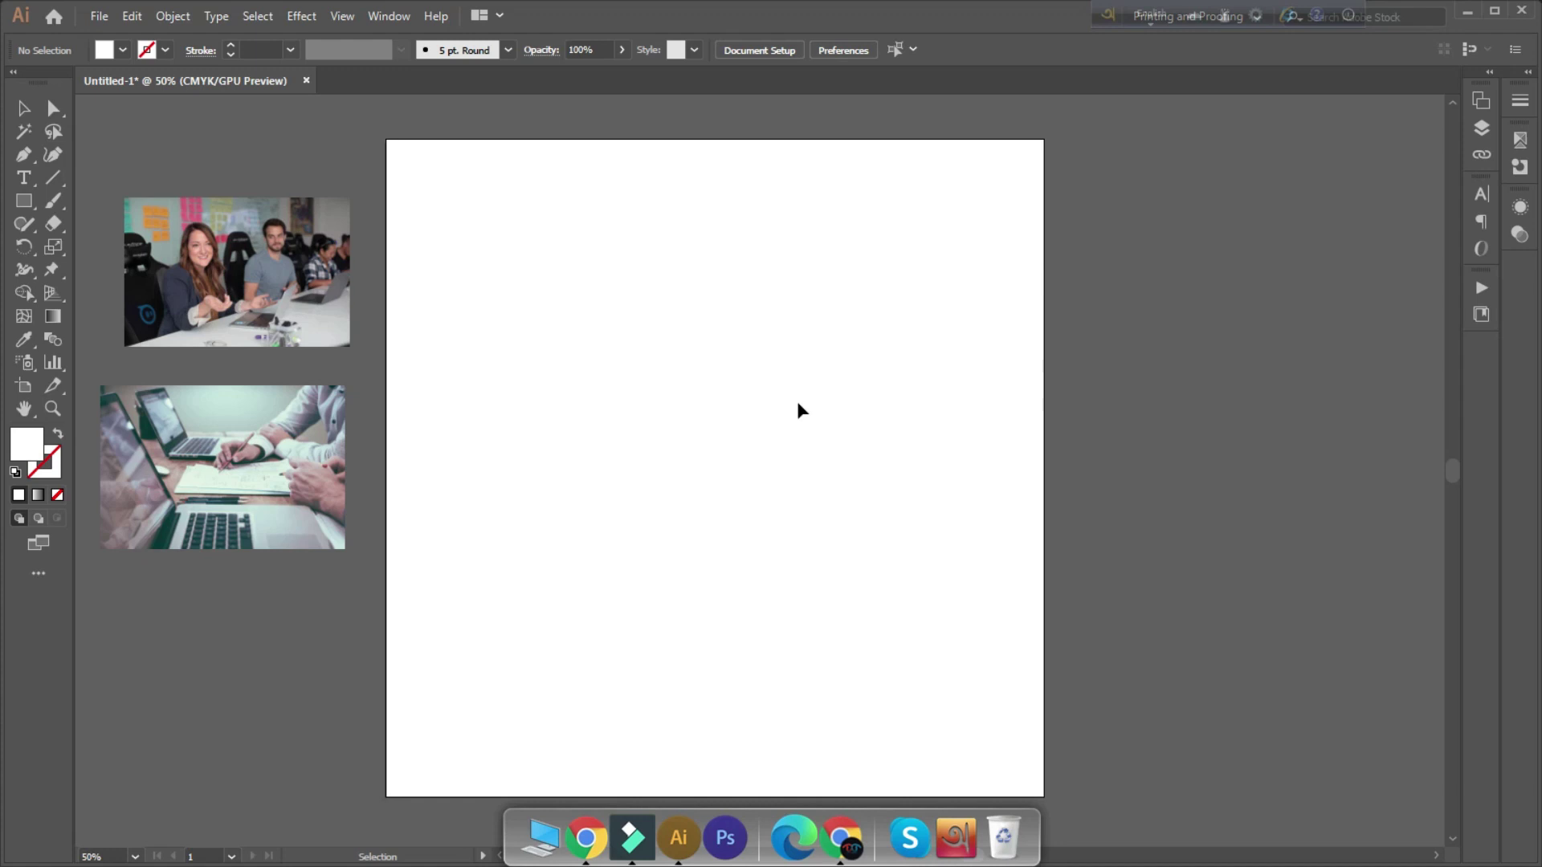
Draw a hexagon on the artboard with the Polygon tool
scroll(770, 469, up, 1)
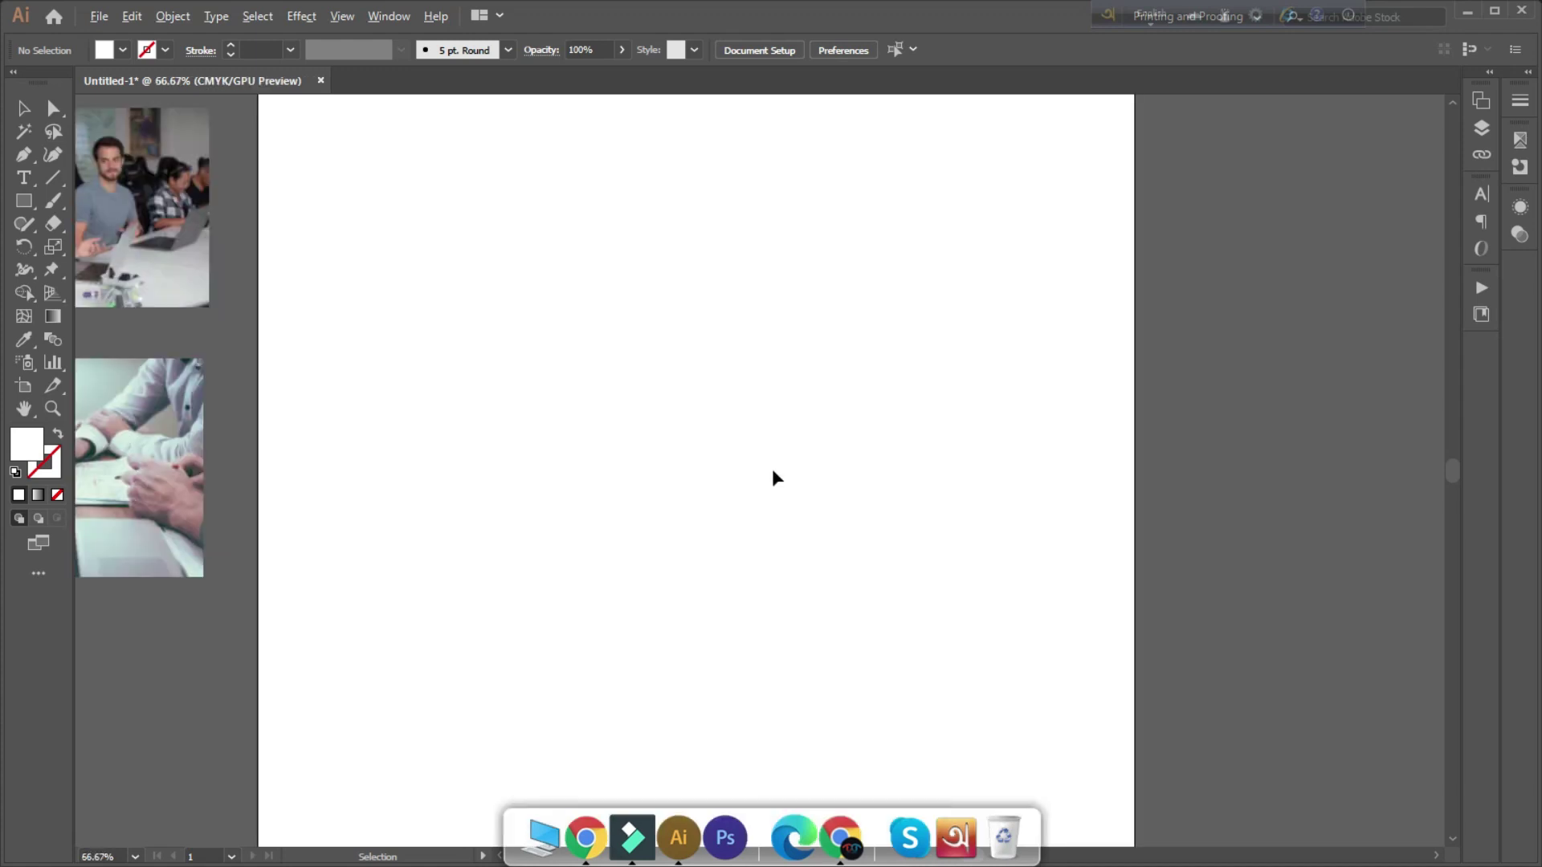
scroll(773, 469, down, 1)
scroll(779, 457, up, 1)
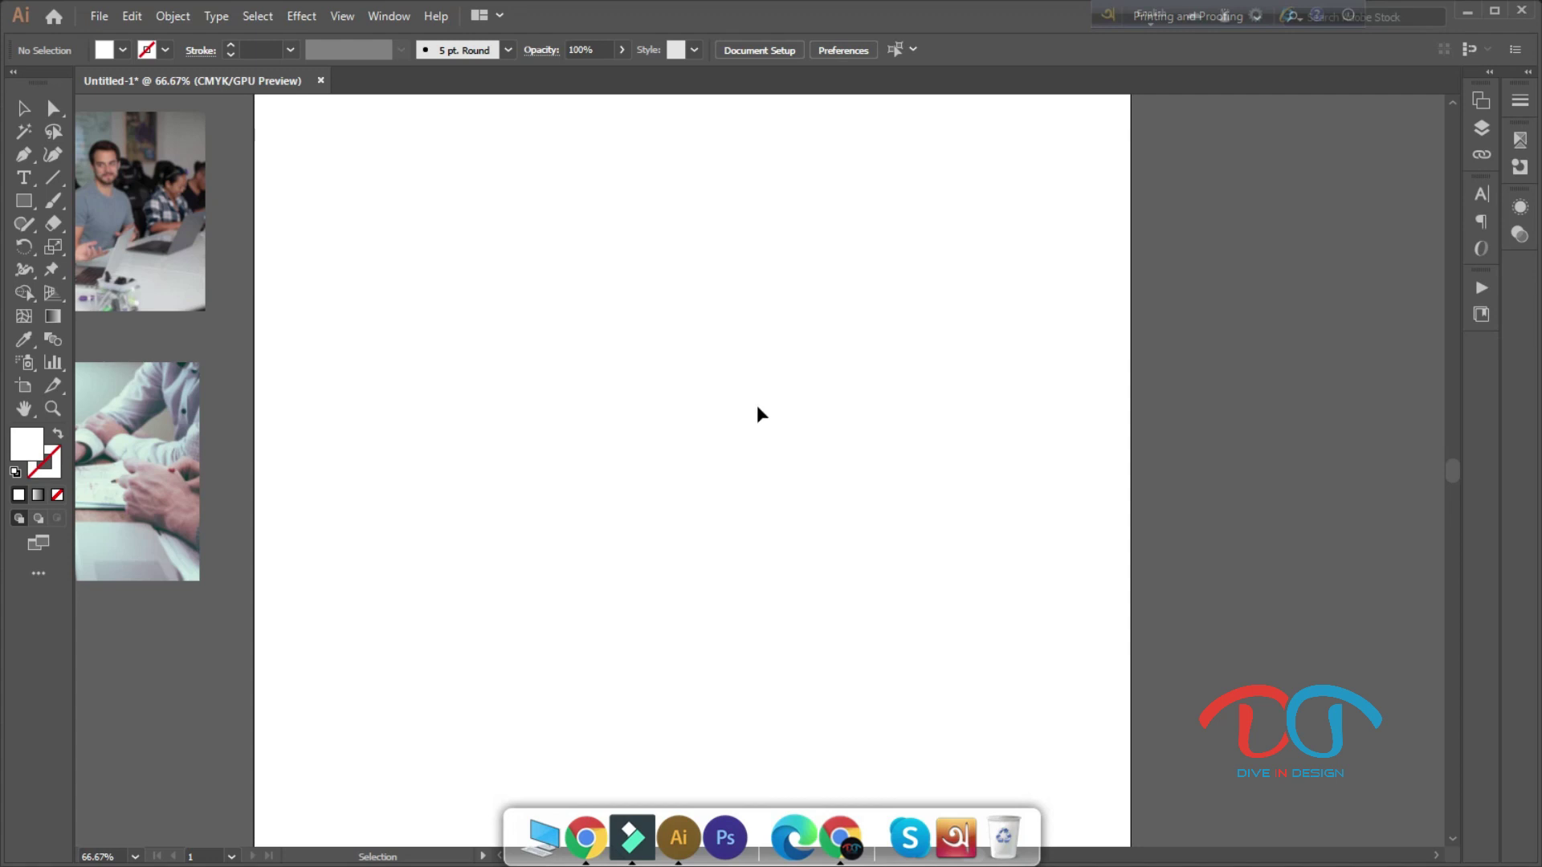
scroll(757, 406, down, 1)
scroll(758, 399, up, 1)
scroll(758, 399, down, 1)
drag(32, 200, 100, 273)
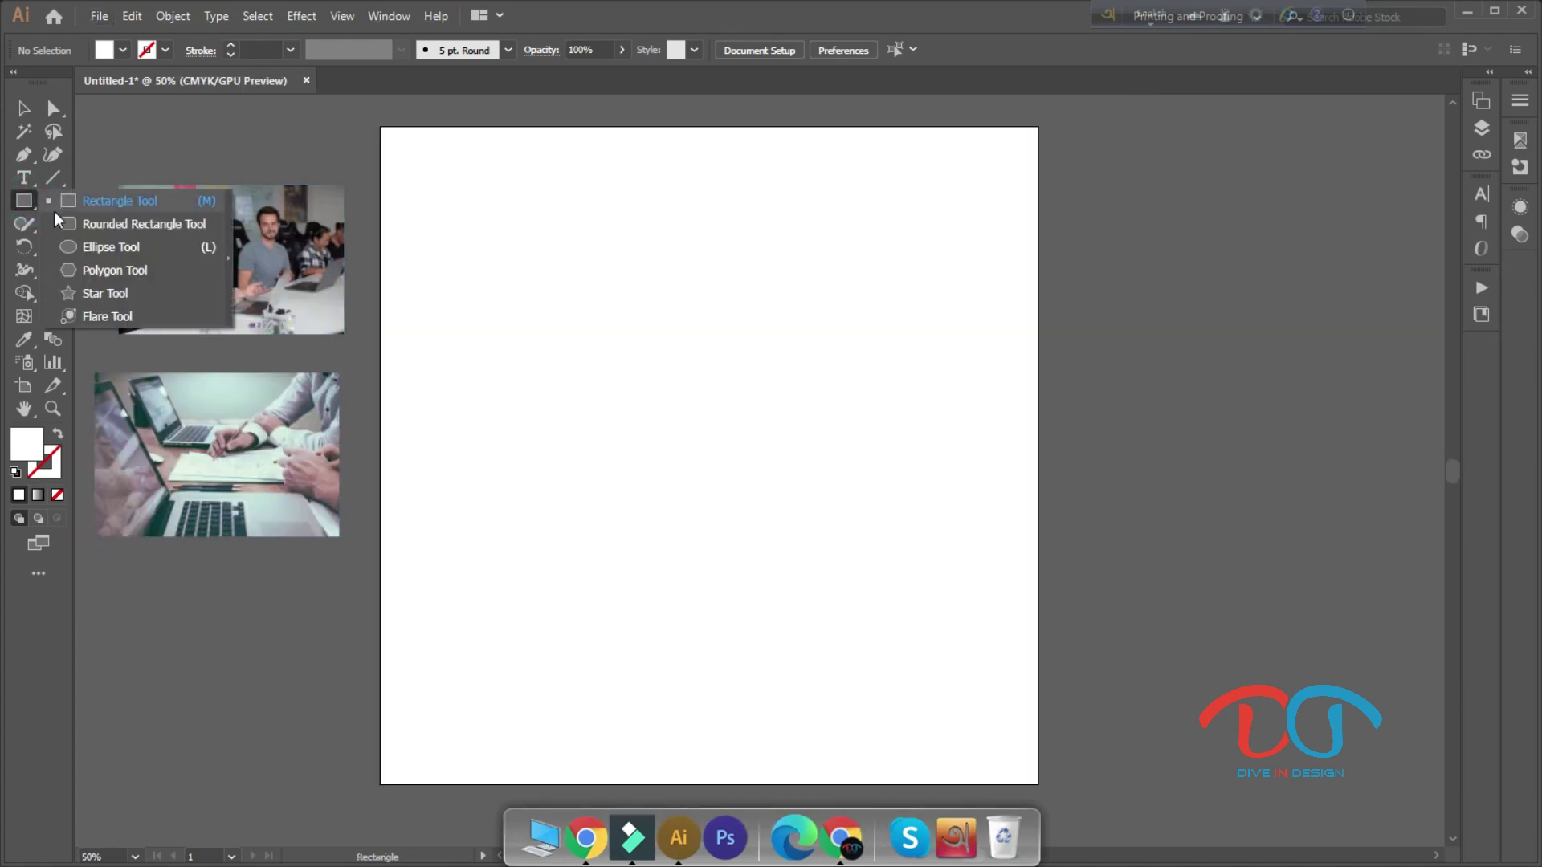
click(100, 273)
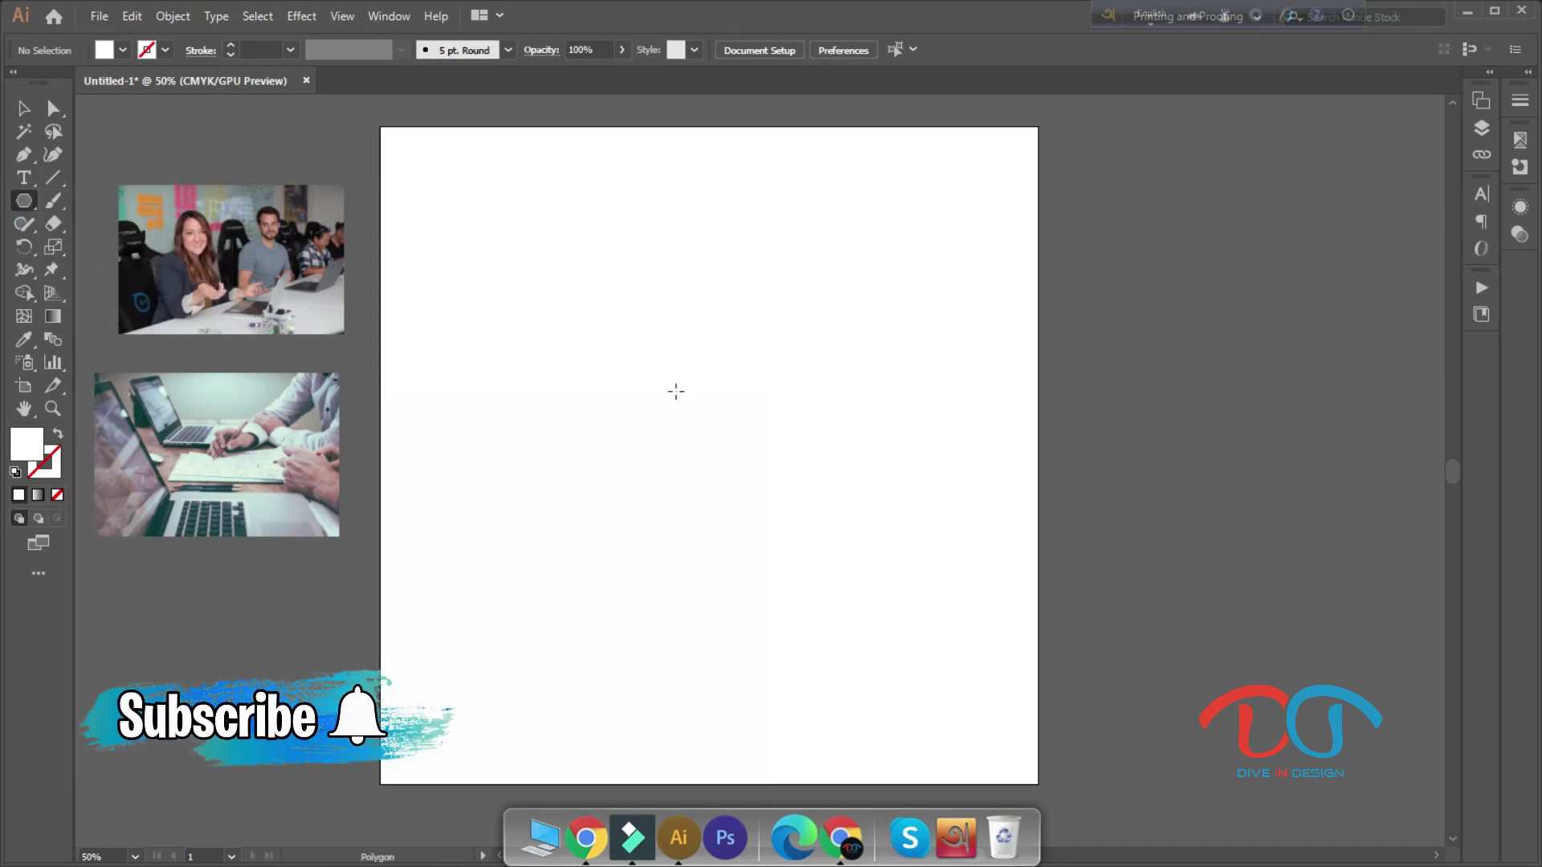
drag(630, 370, 738, 423)
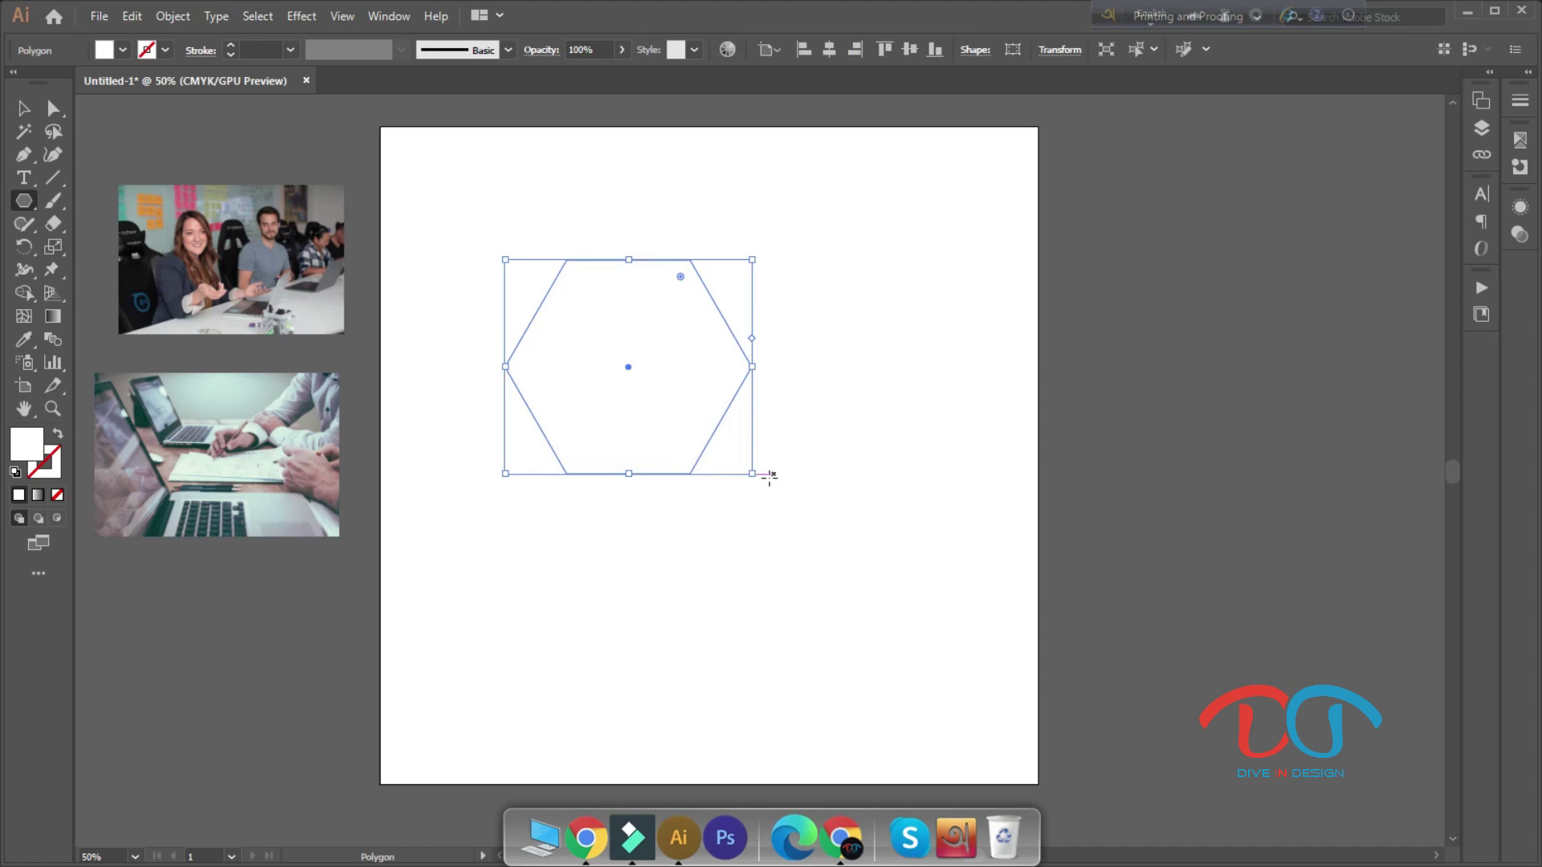
Rotate the hexagon 90° so it stands on a point, and fill it red
drag(761, 477, 764, 209)
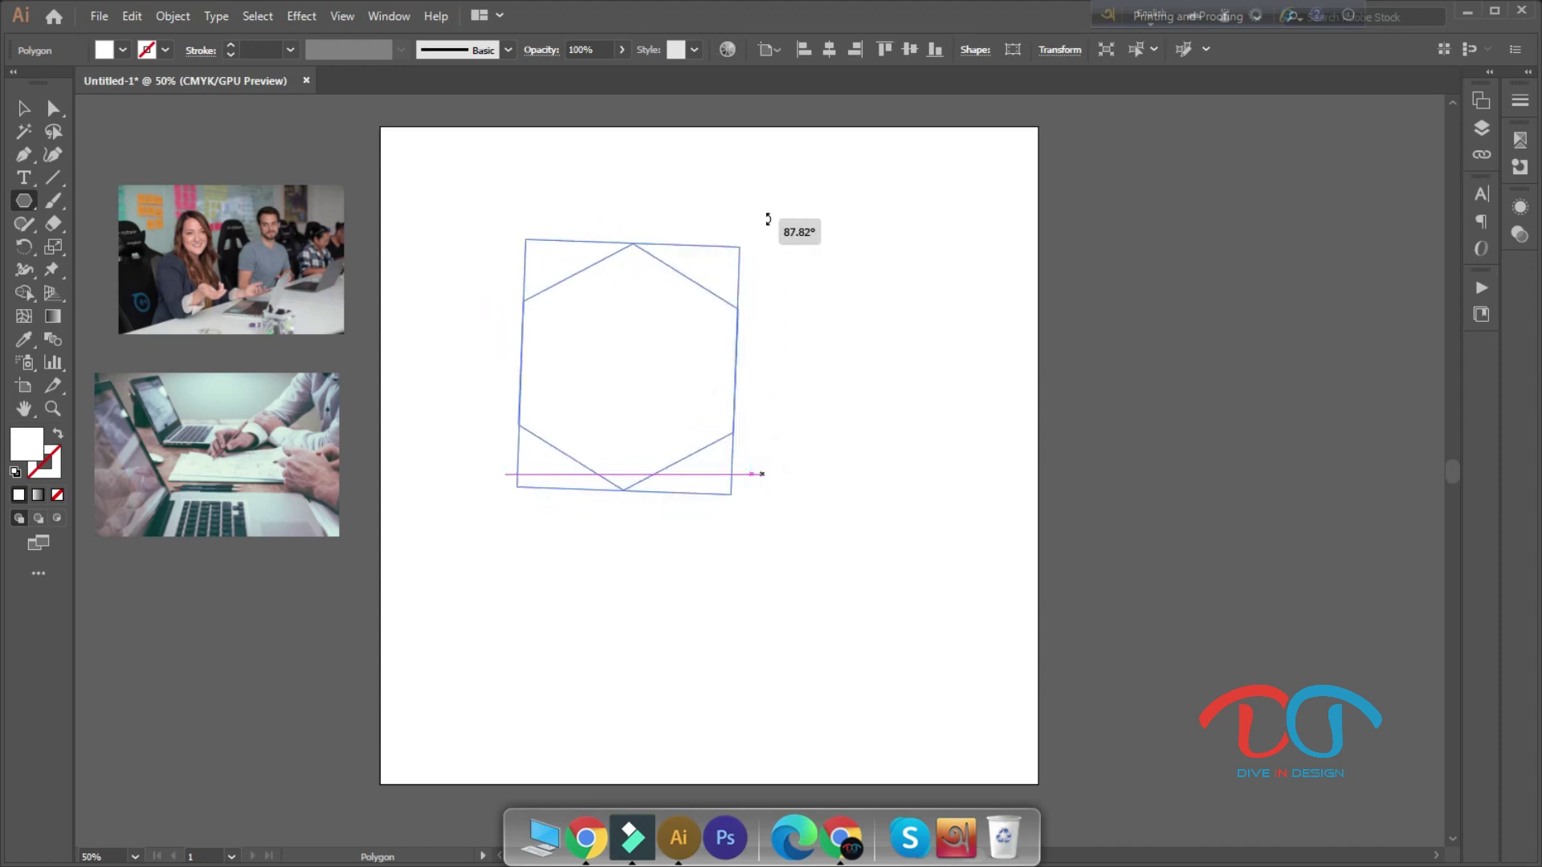
drag(764, 209, 765, 209)
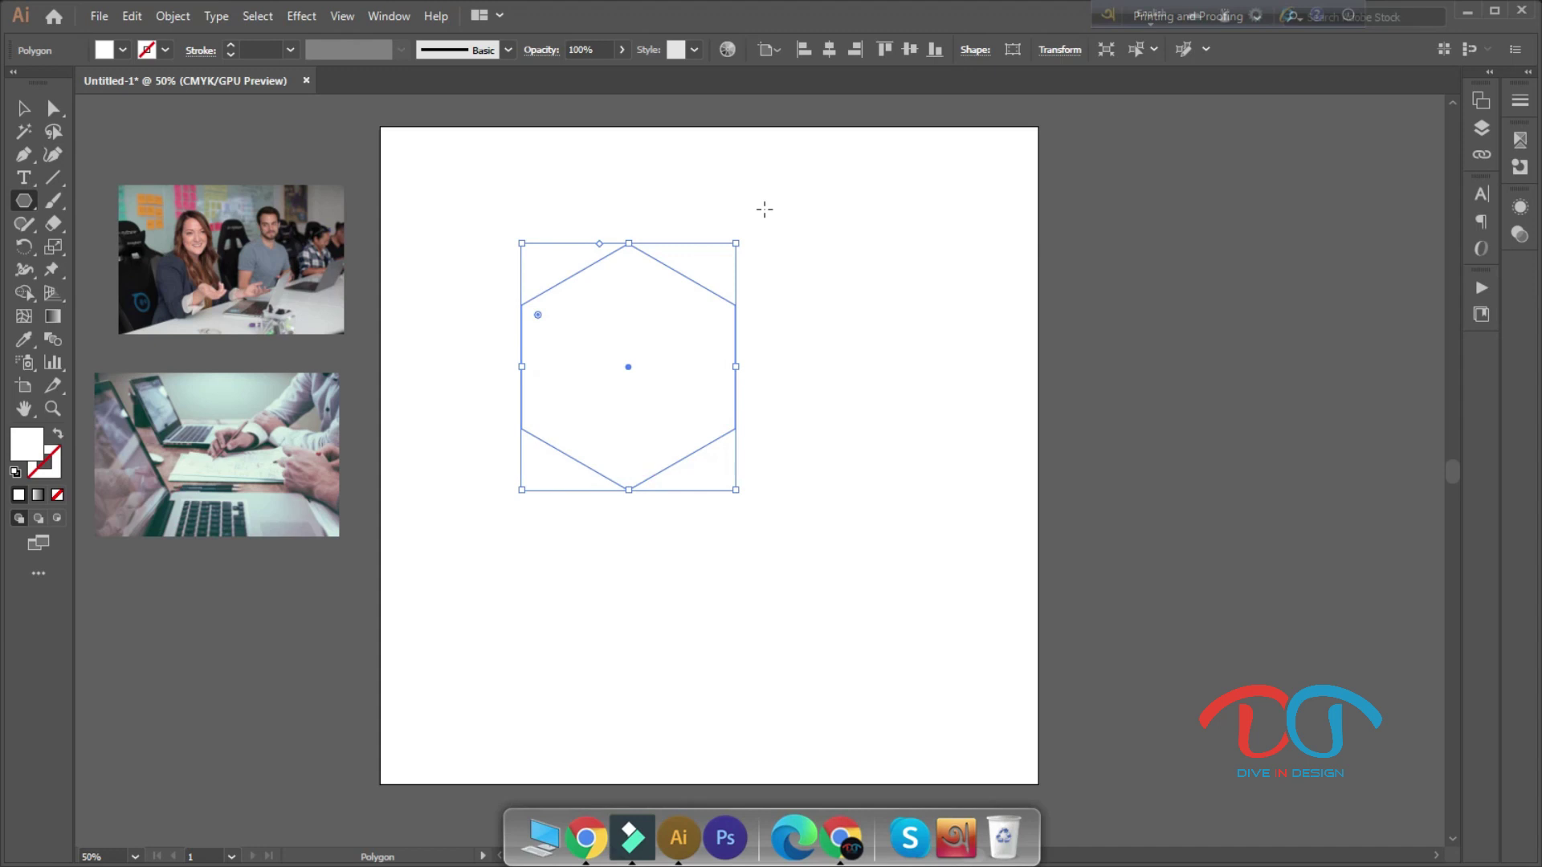
click(122, 50)
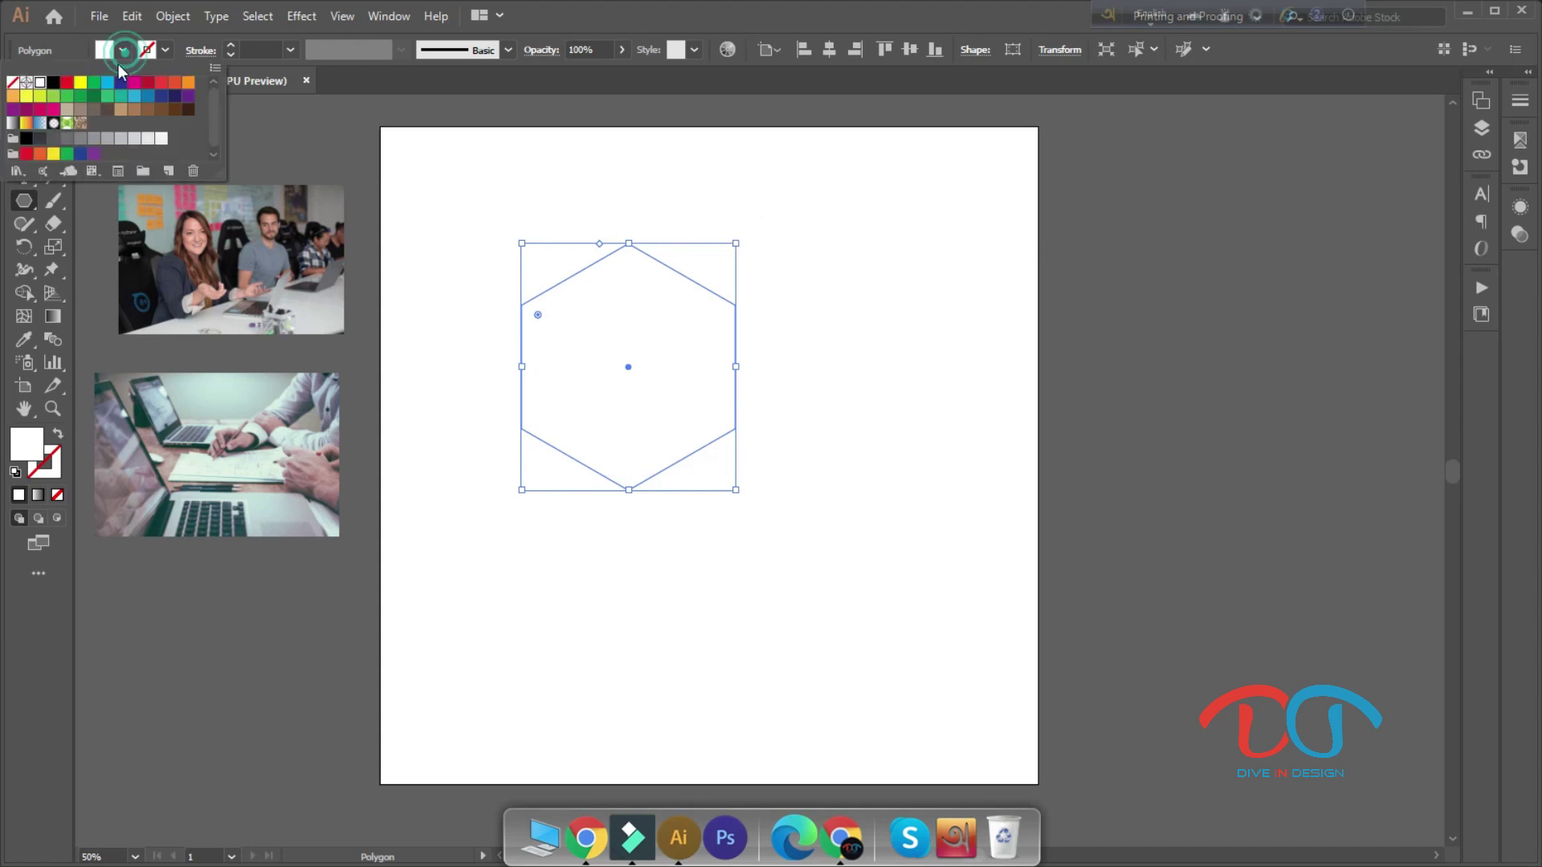
click(68, 83)
click(448, 230)
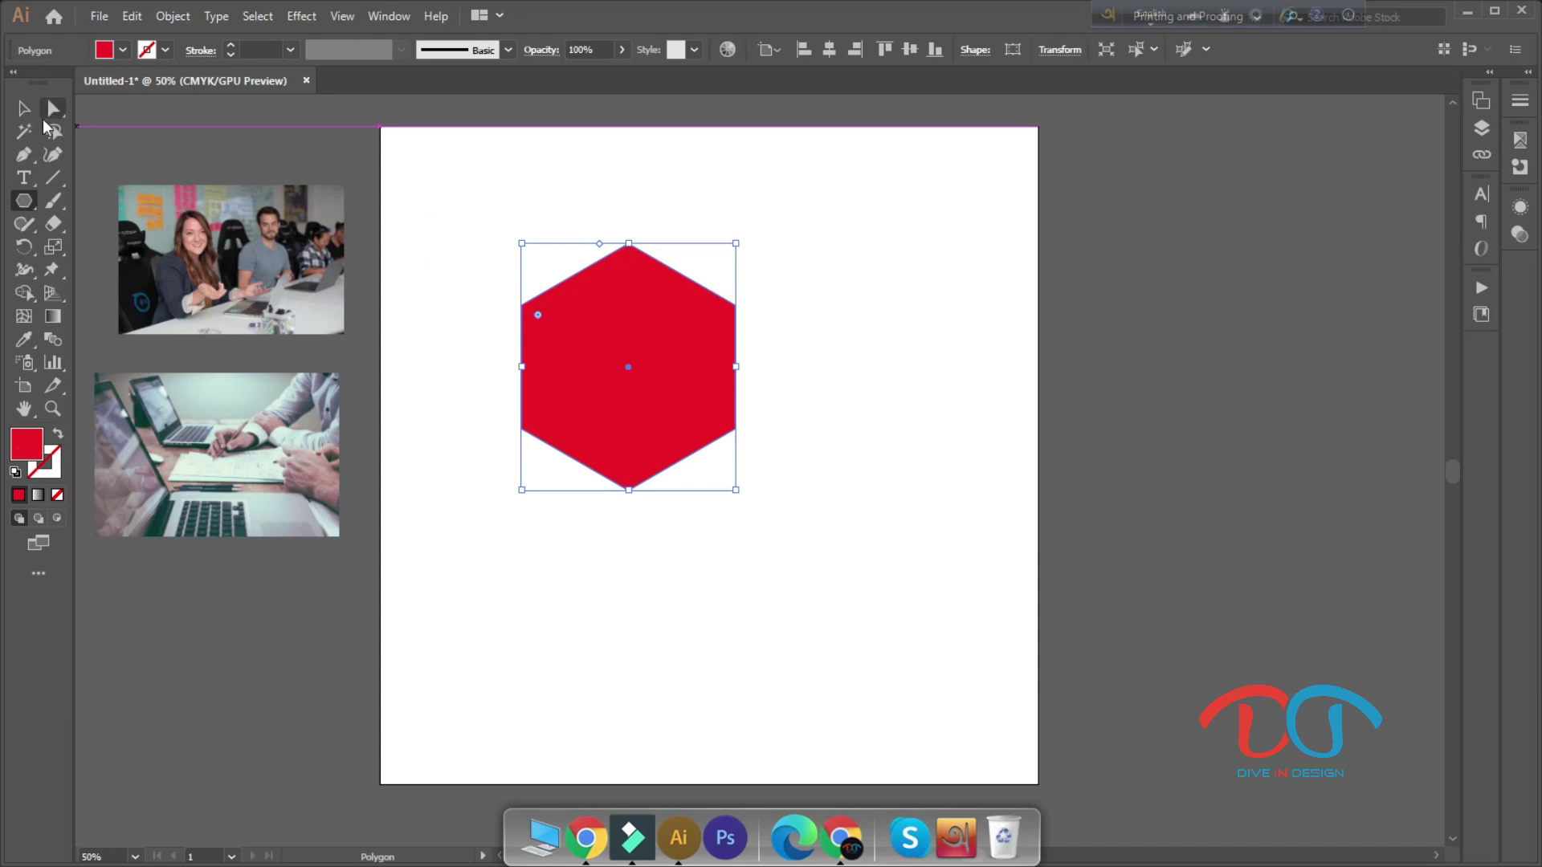
Scale up the red hexagon by its corner and raise it to the artboard's upper middle
key(v)
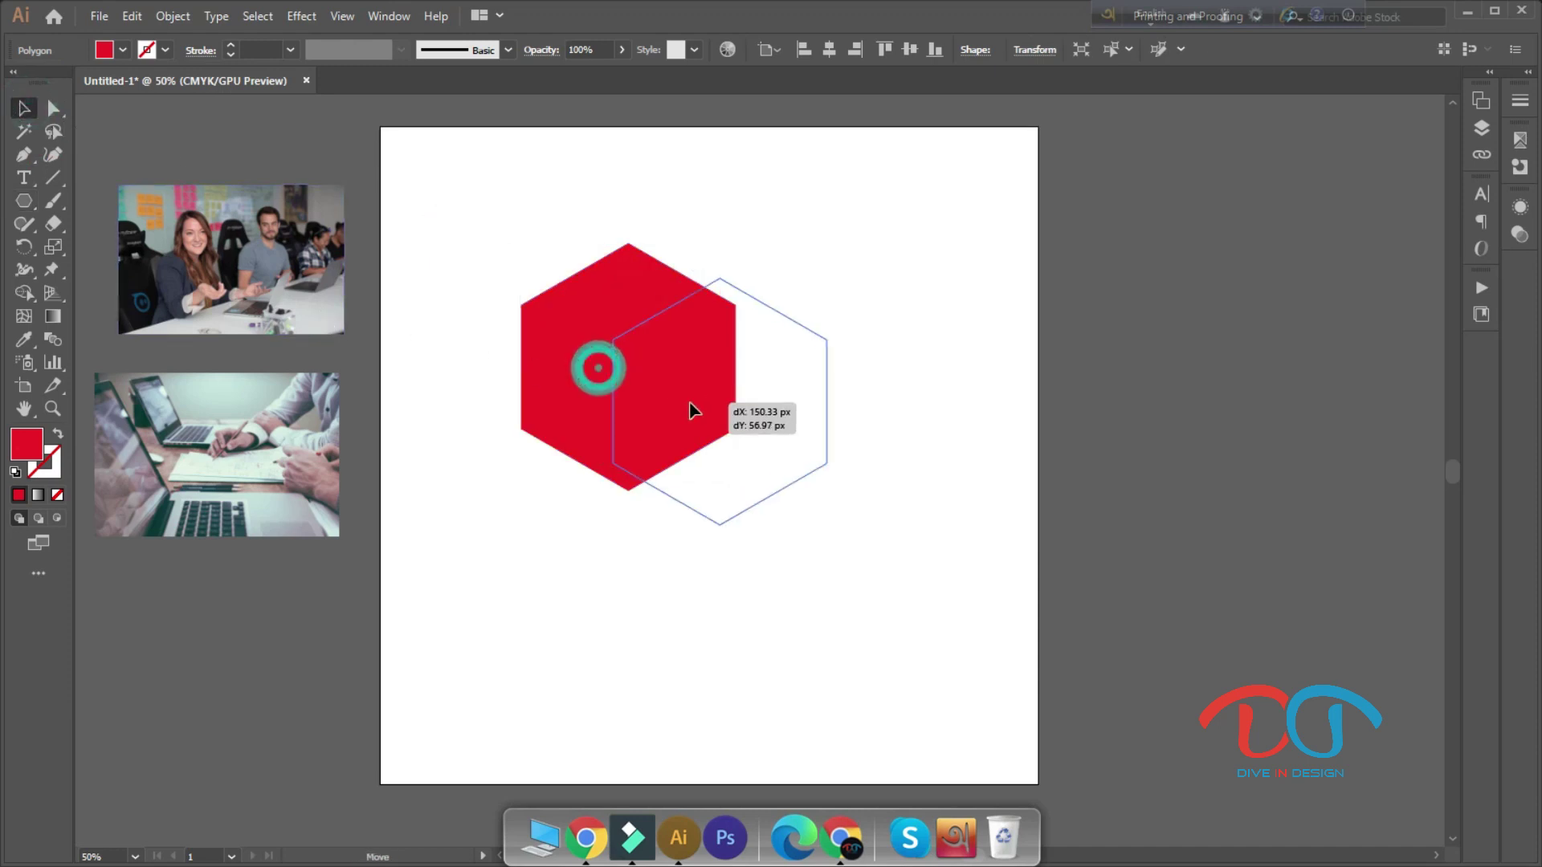
drag(602, 368, 679, 400)
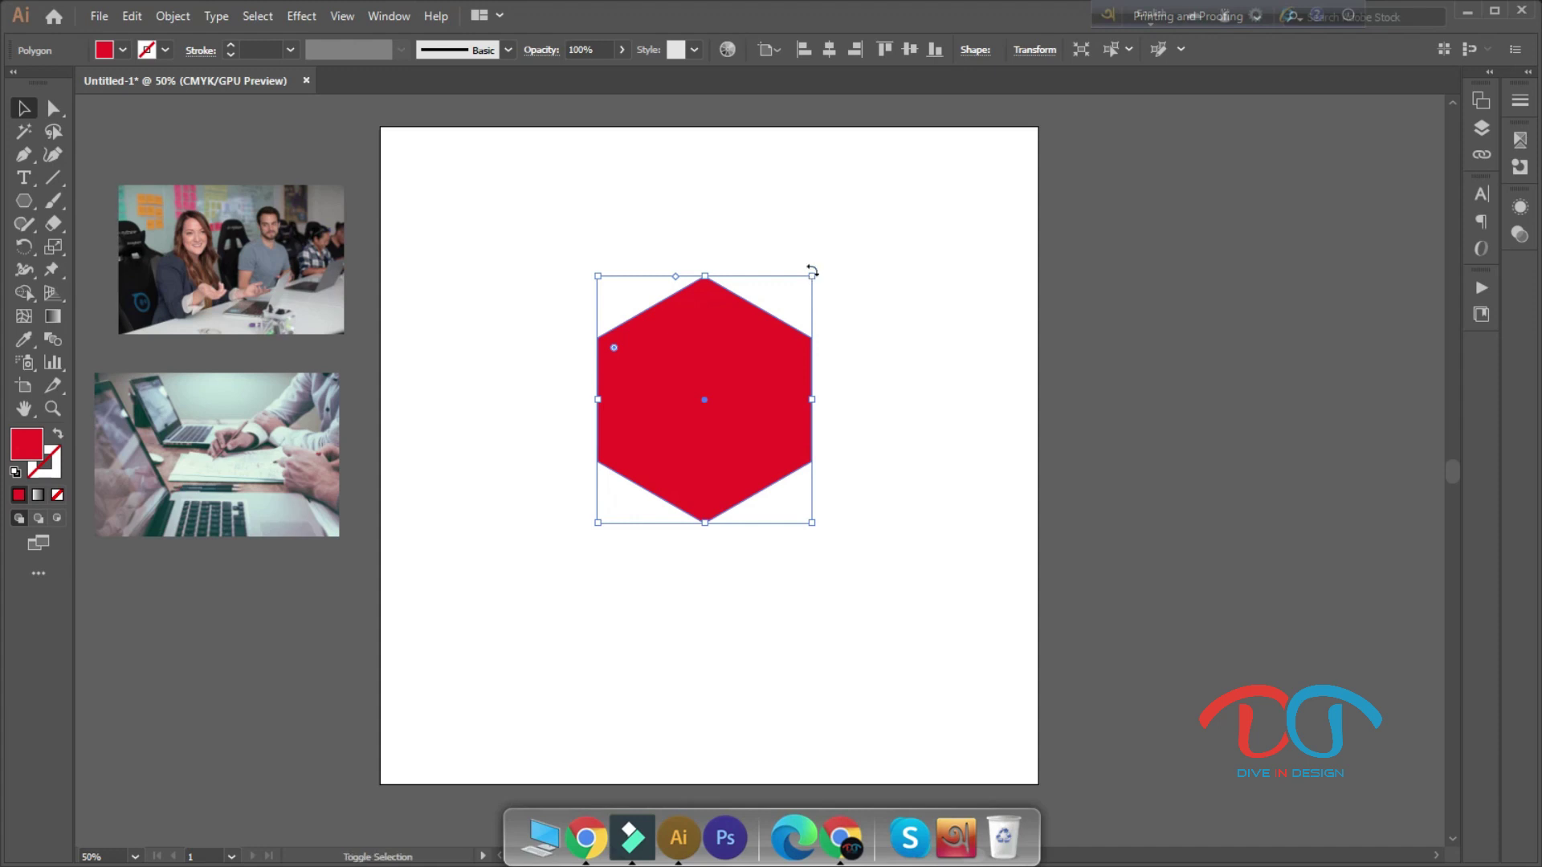
drag(811, 275, 847, 240)
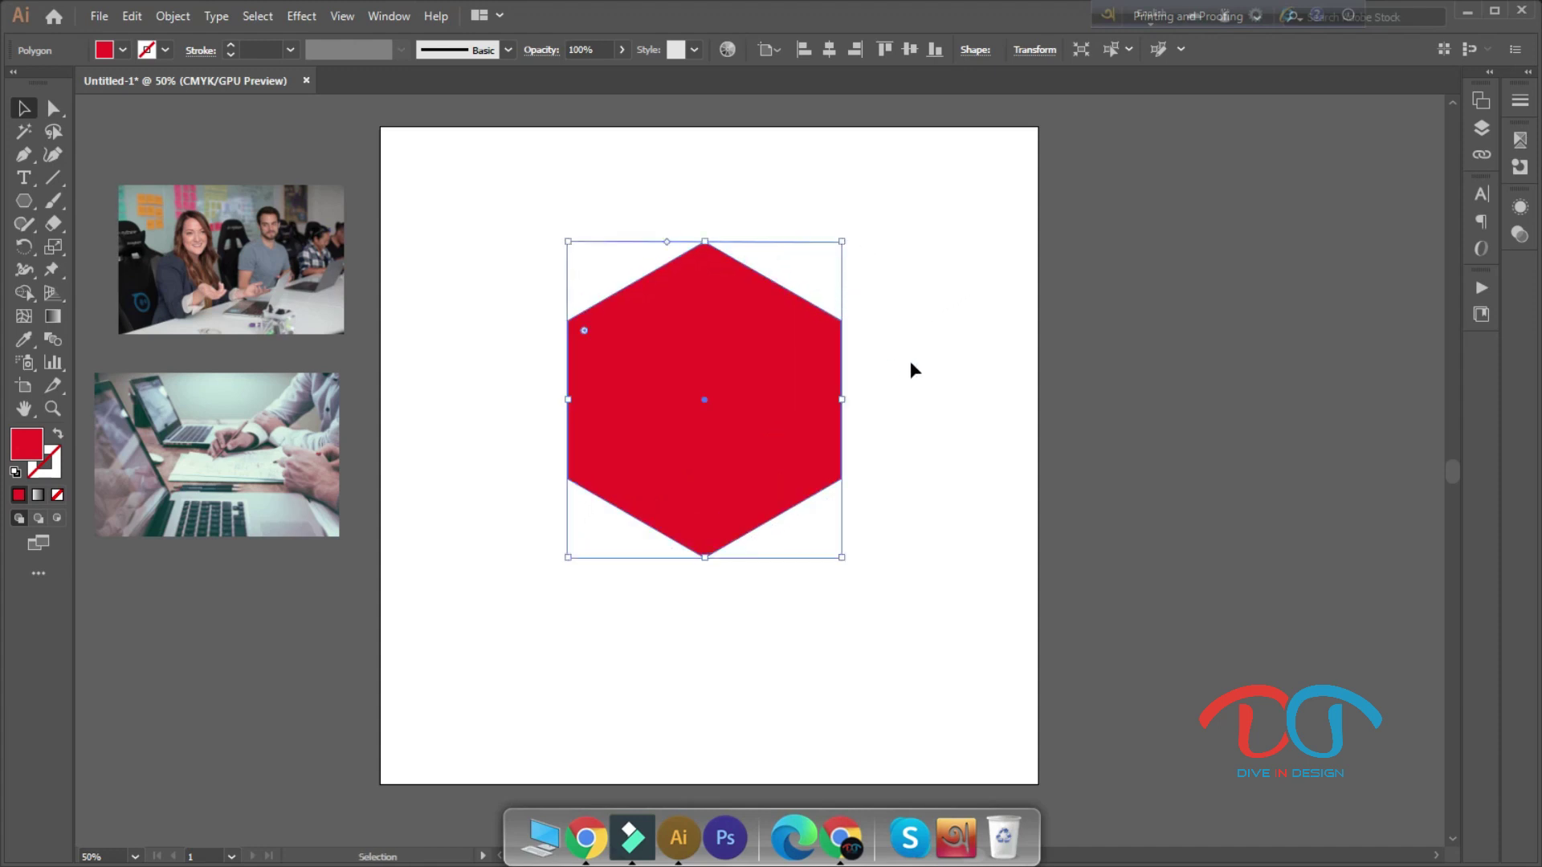
click(915, 370)
drag(746, 410, 740, 351)
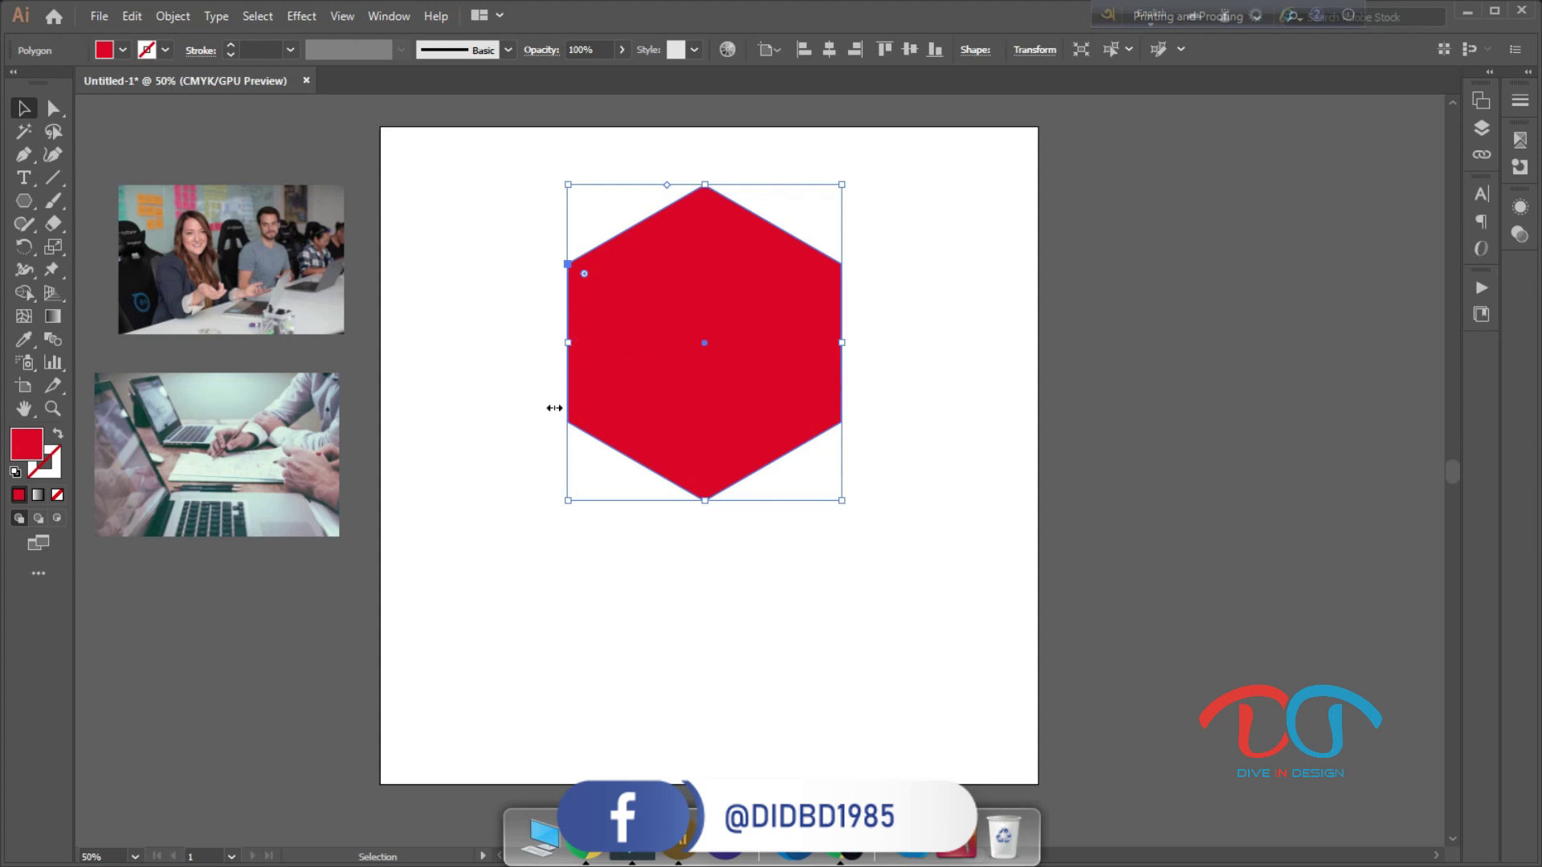
click(892, 410)
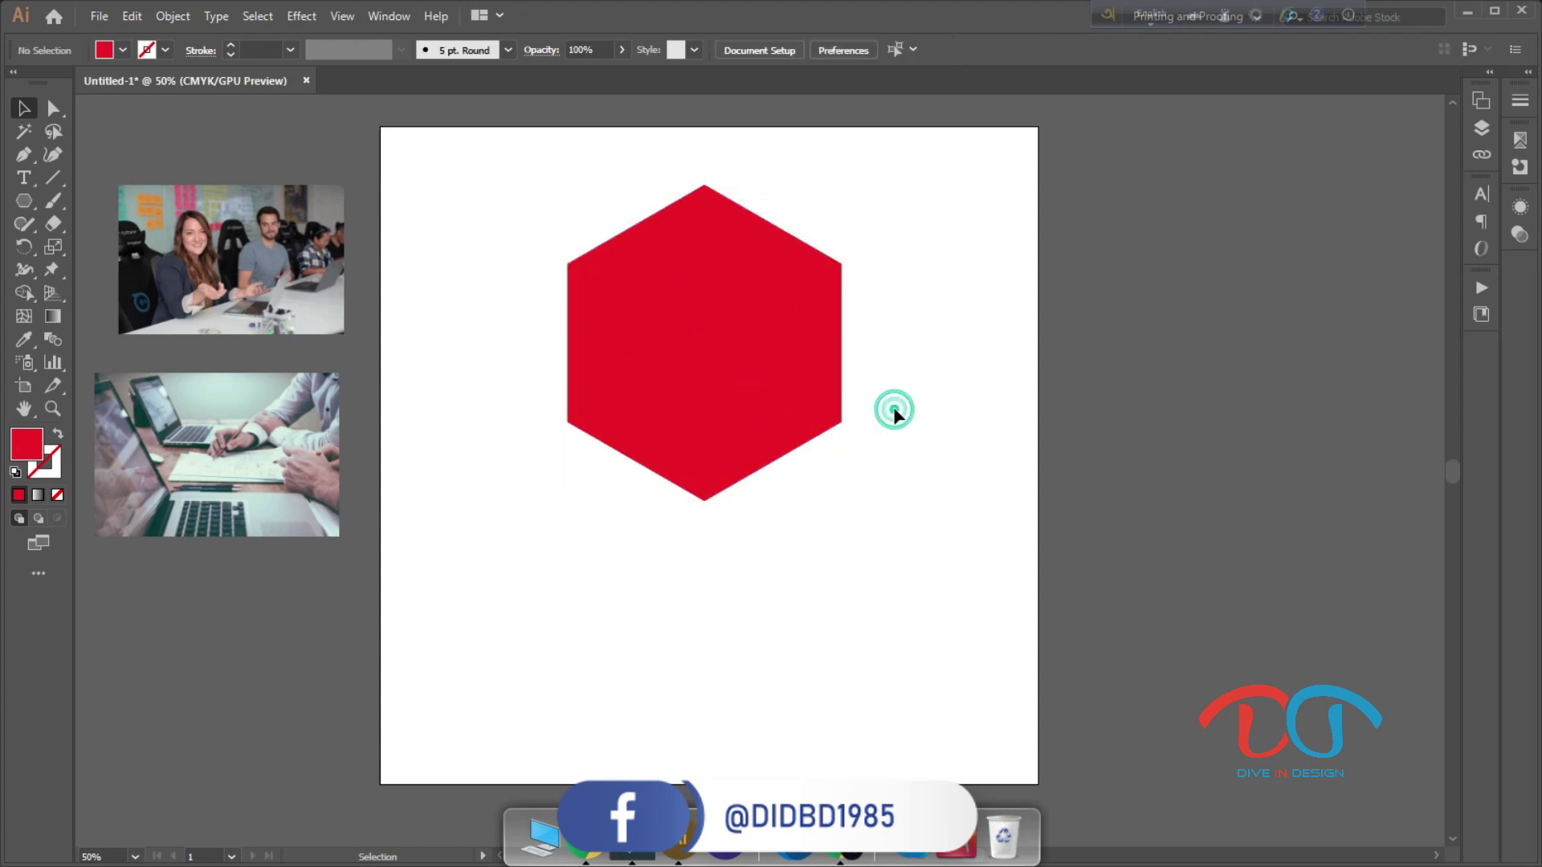
Place the office team photo below the hexagon and bring it to the front
drag(184, 255, 695, 460)
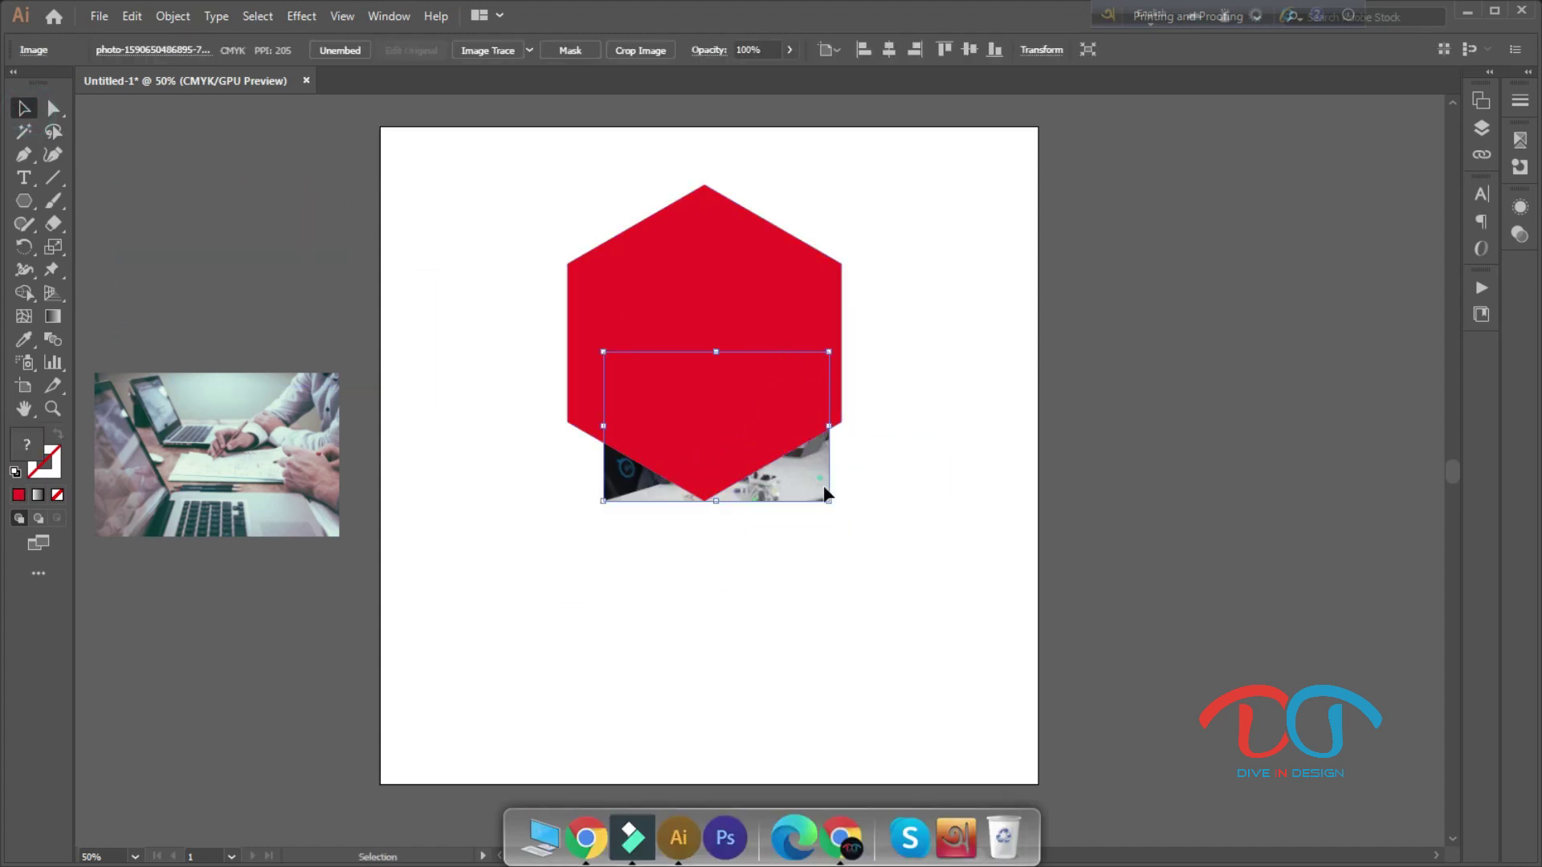
drag(827, 493, 867, 583)
right_click(819, 570)
mouse_move(868, 749)
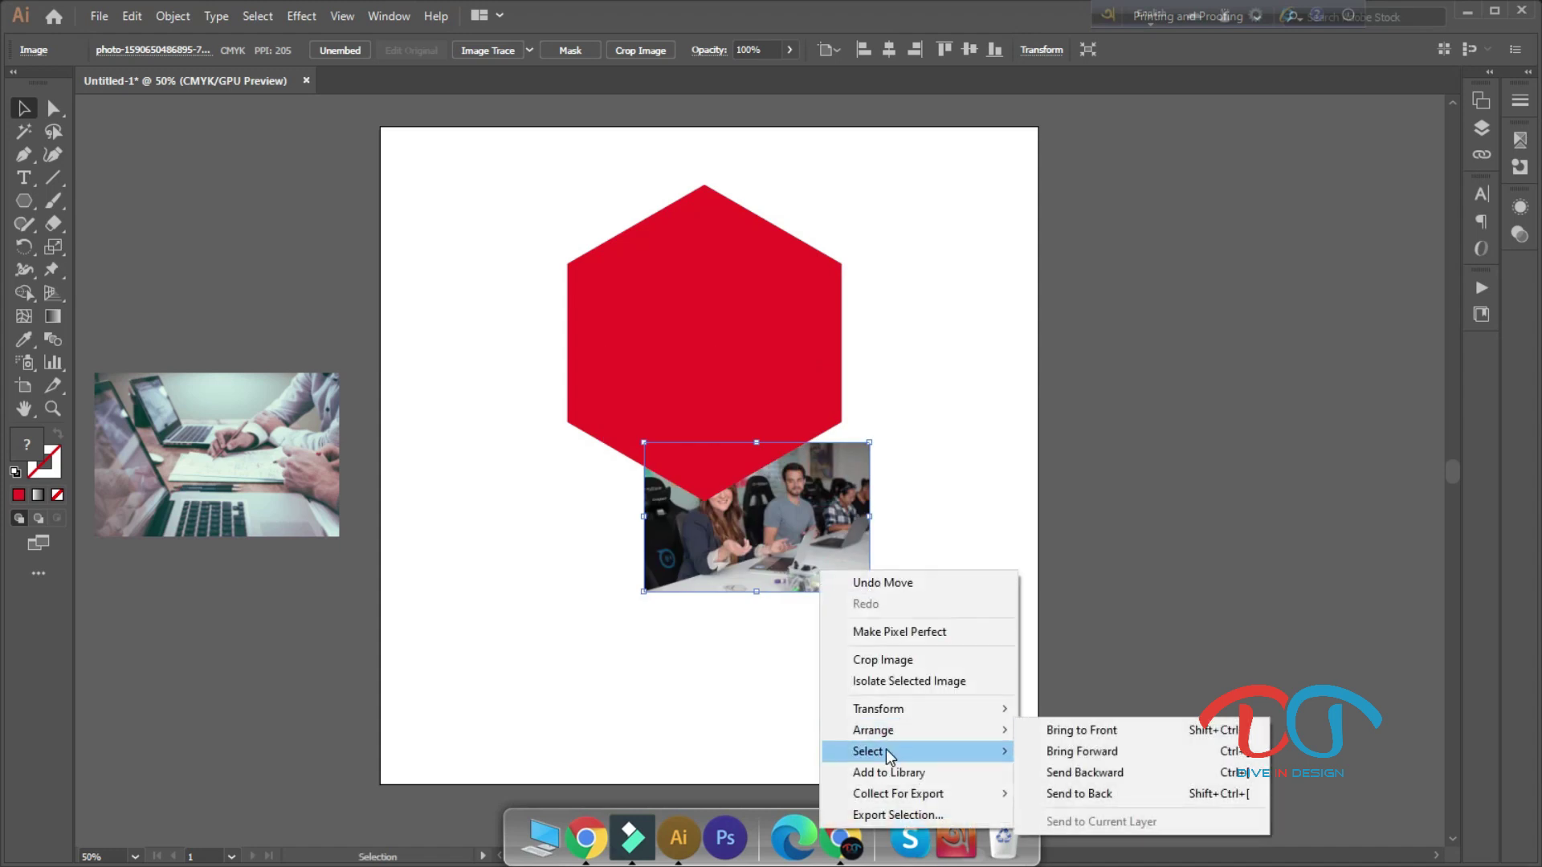
click(1058, 730)
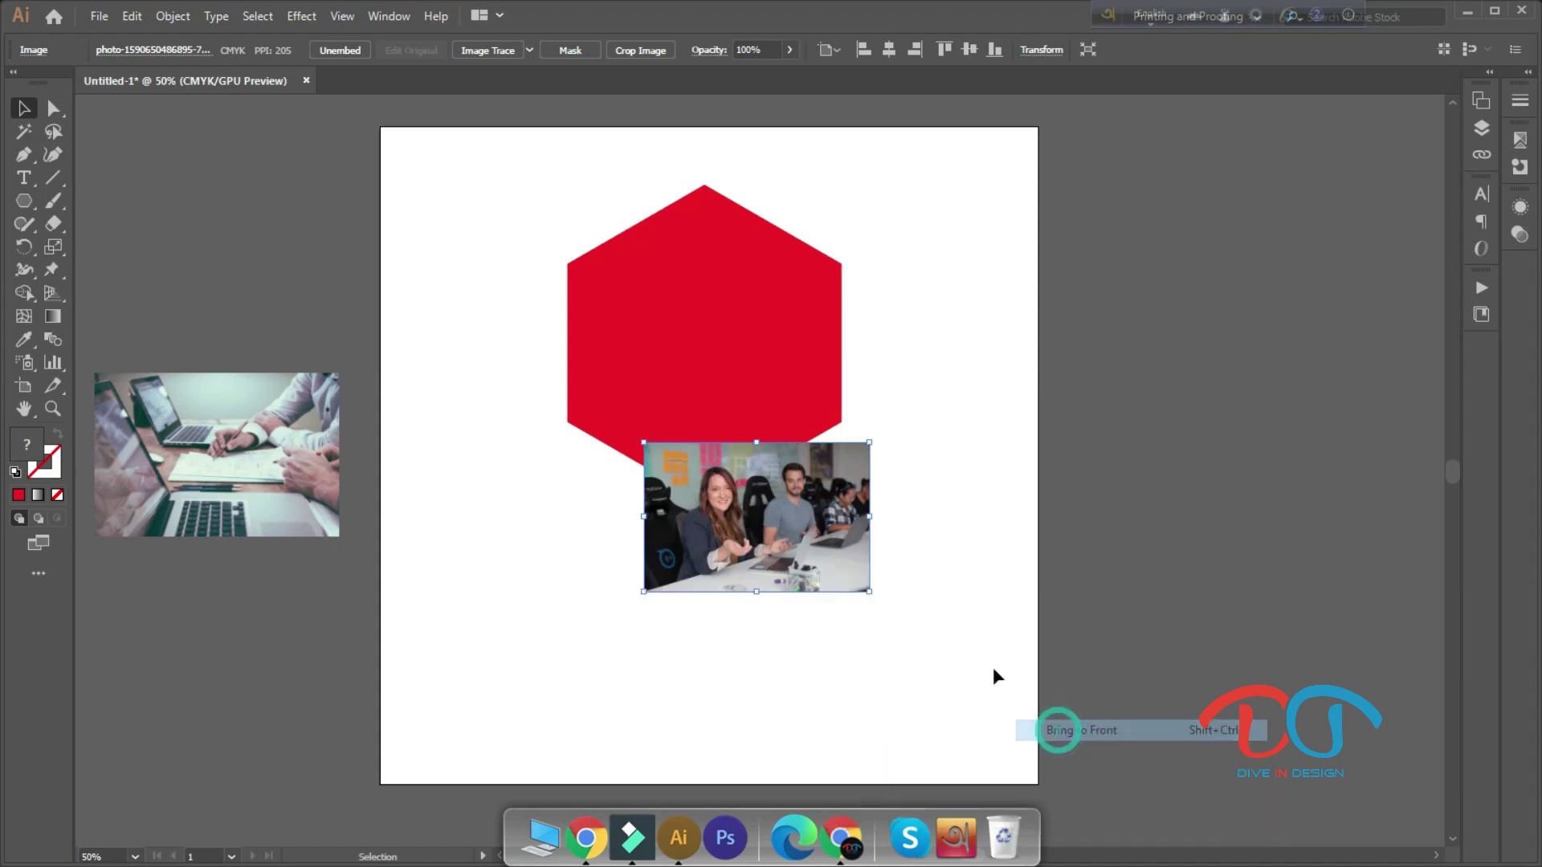
Enlarge the office photo from its centre and position it fully over the hexagon
drag(774, 518, 705, 538)
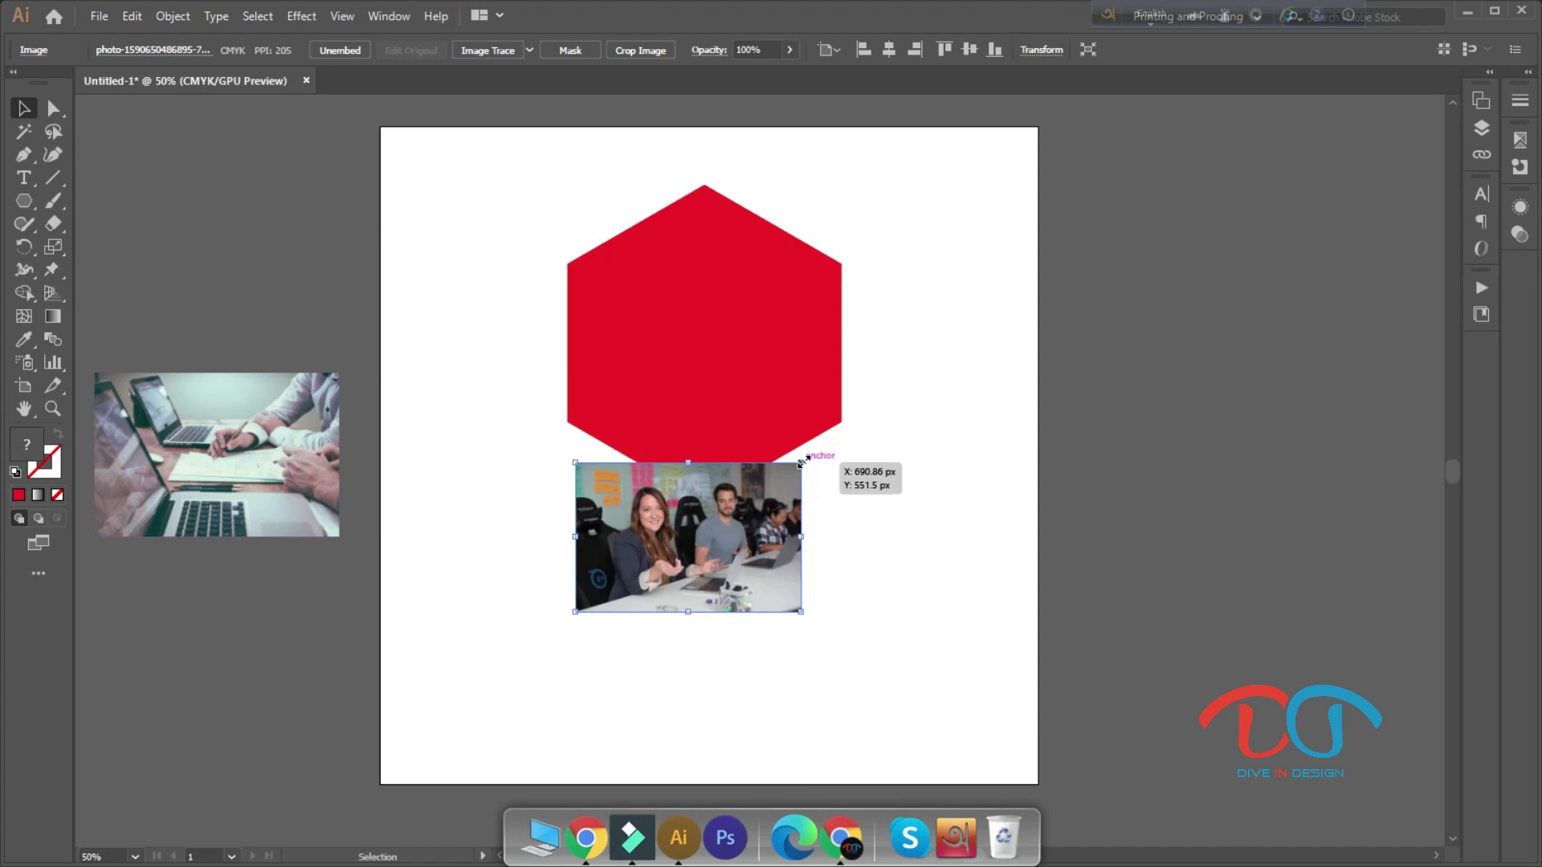
drag(797, 463, 915, 406)
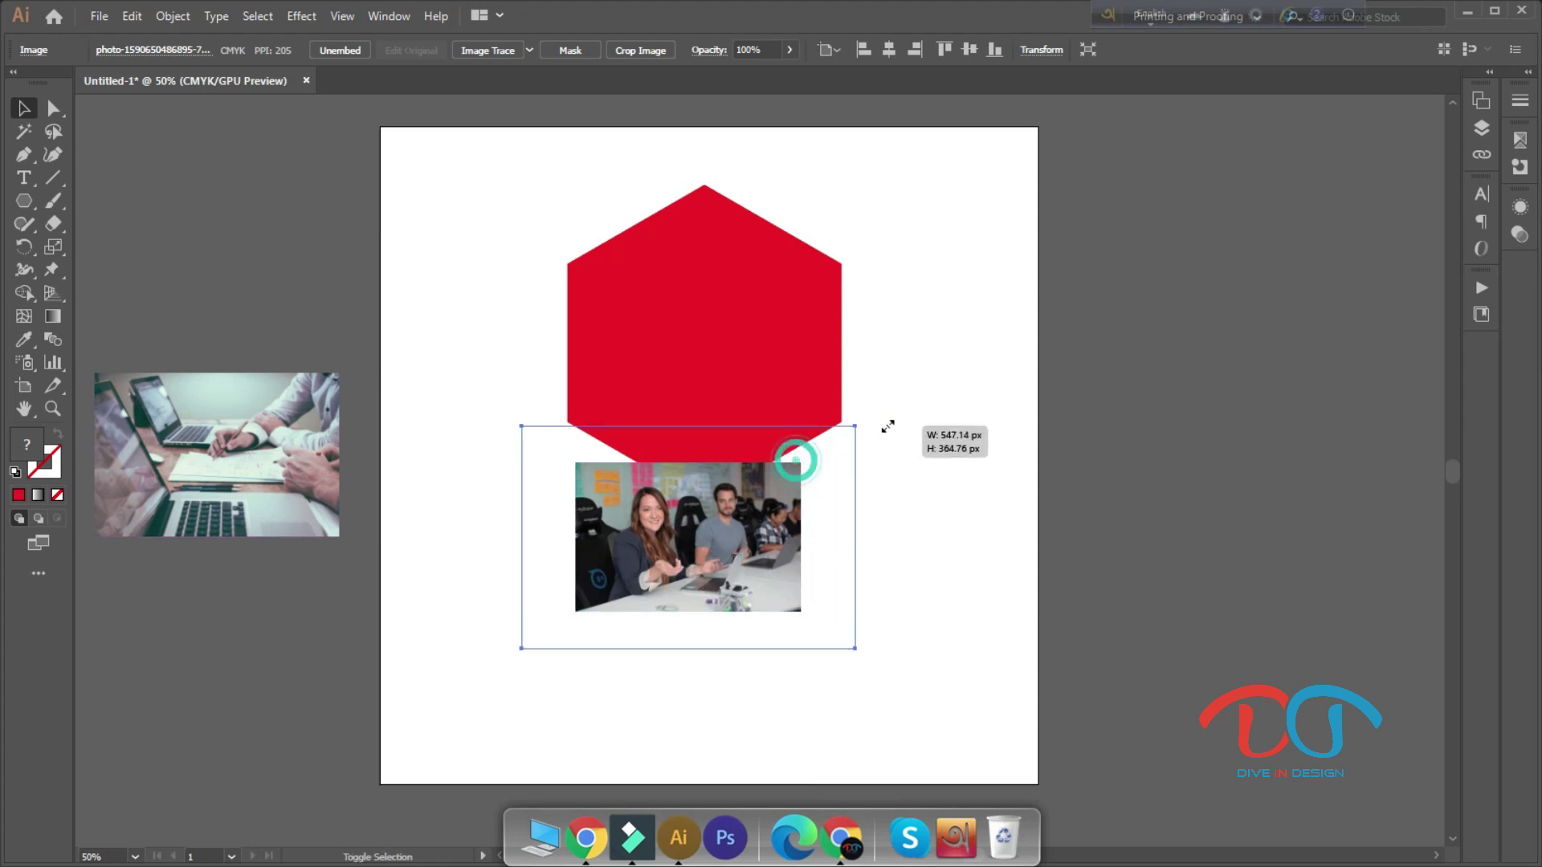
drag(764, 600, 771, 410)
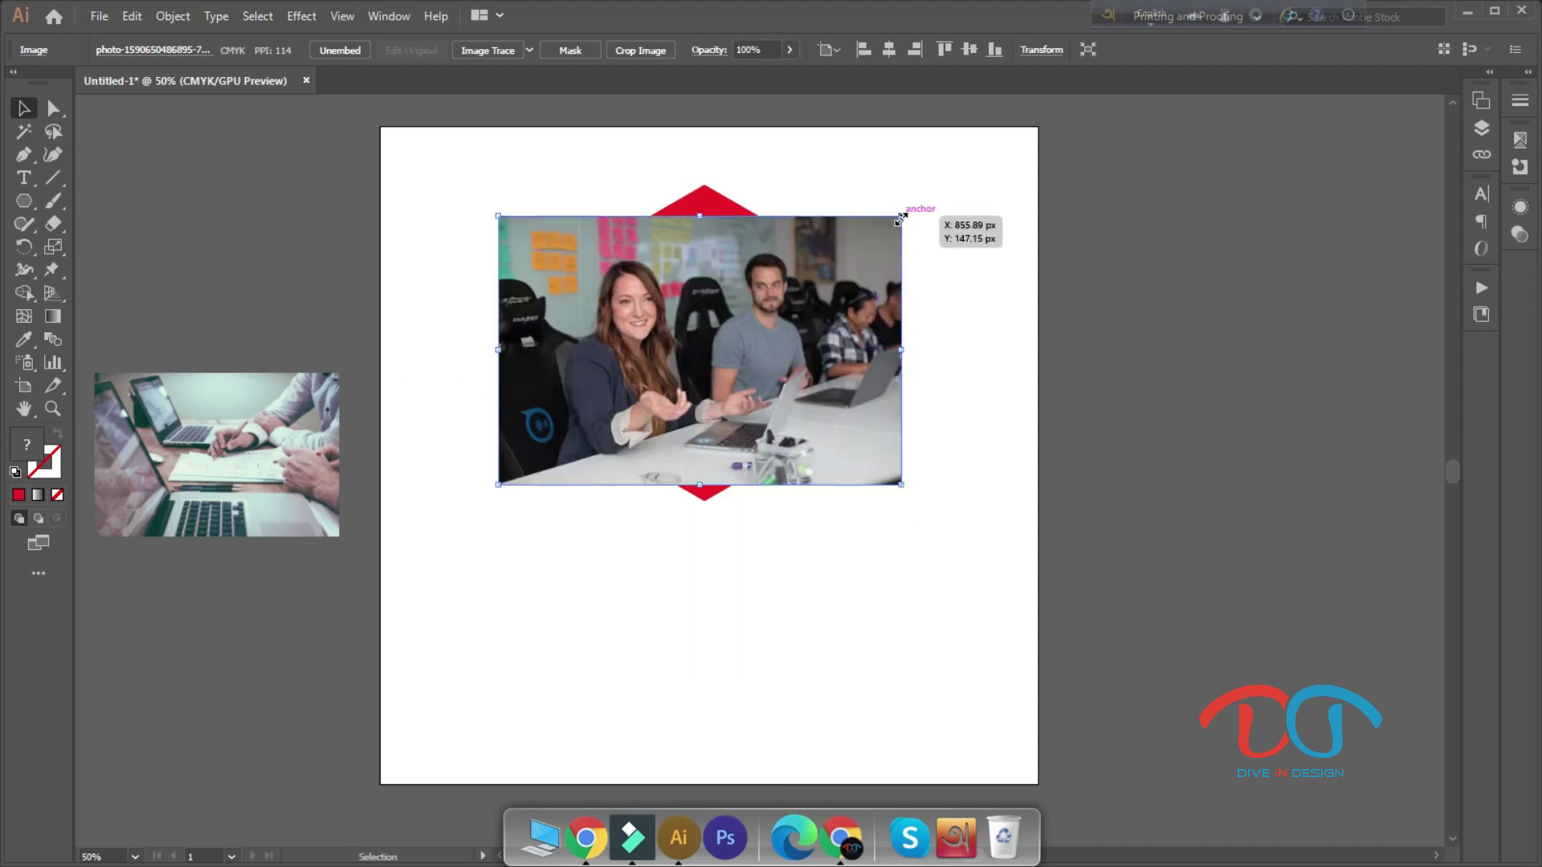
drag(900, 219, 948, 185)
mouse_move(769, 329)
mouse_down()
mouse_move(803, 330)
mouse_move(767, 347)
mouse_up()
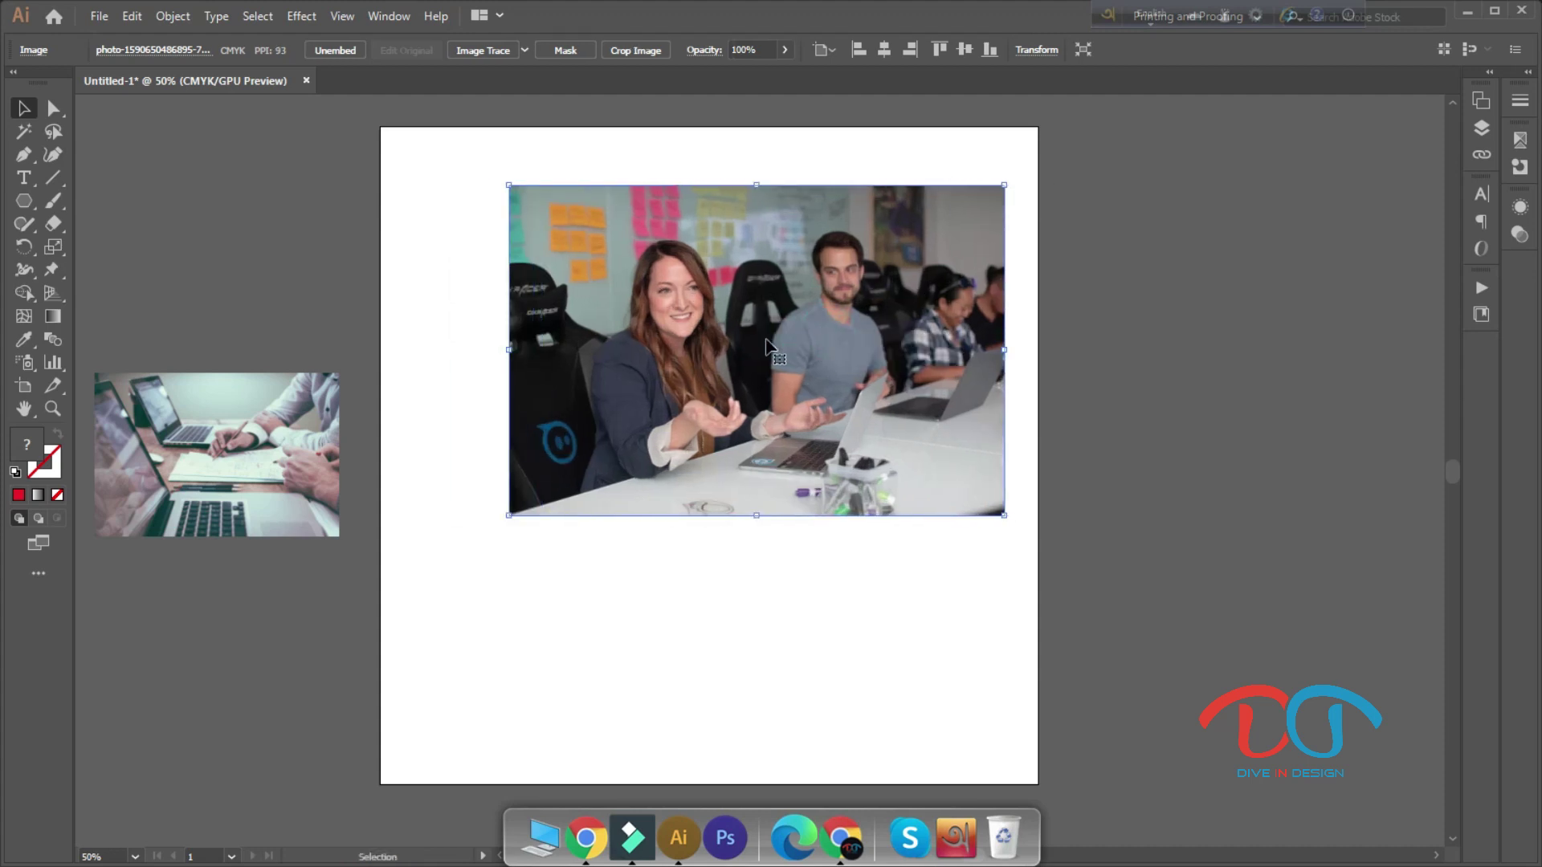
Send the office photo to the back with Arrange > Send to Back
right_click(831, 357)
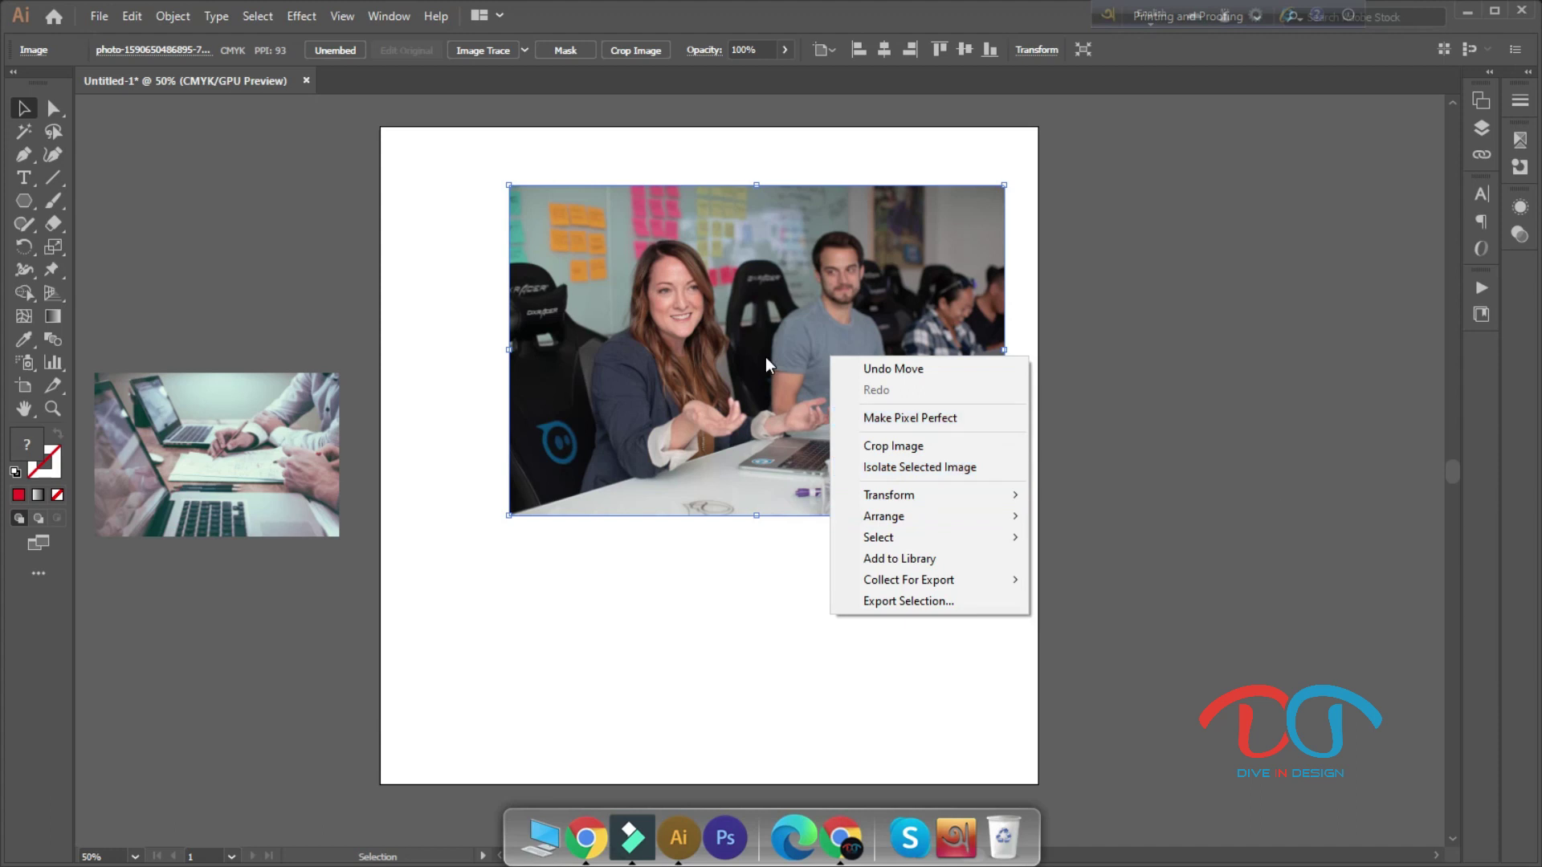
click(1064, 382)
right_click(760, 383)
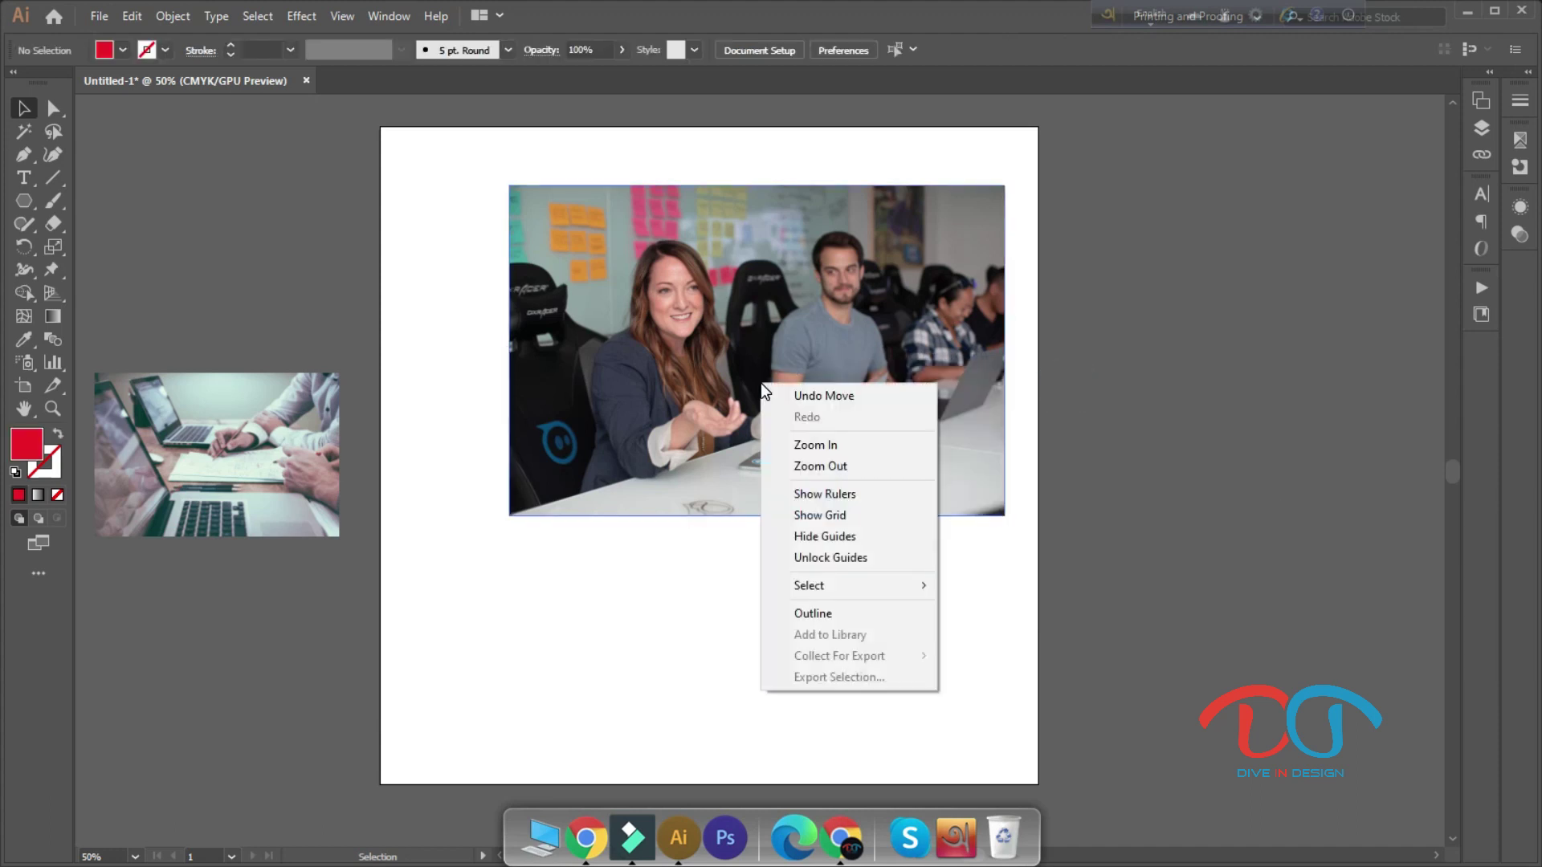
click(1190, 441)
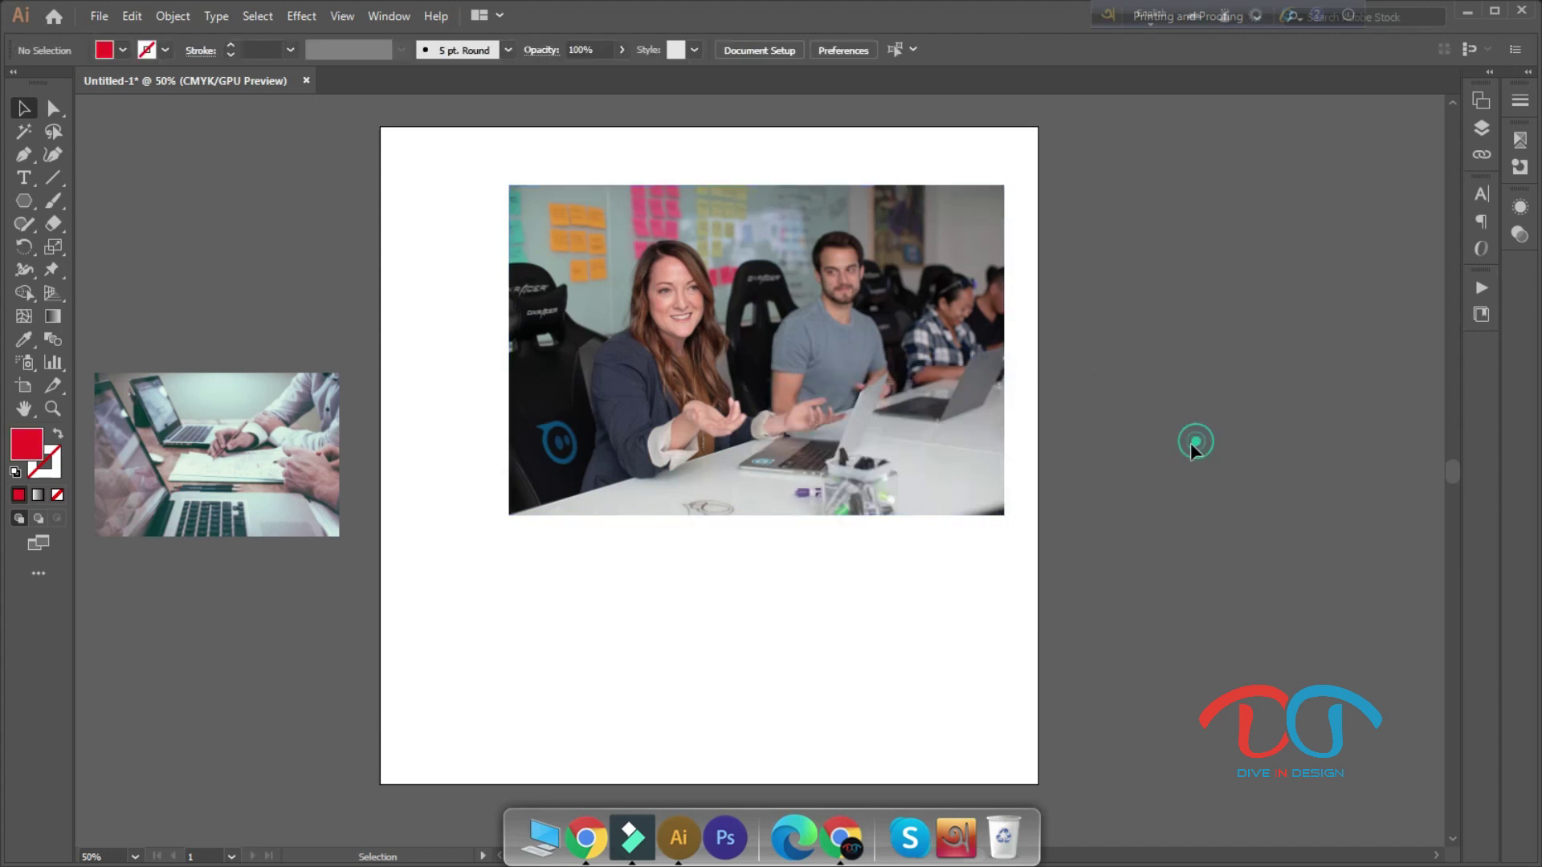
click(761, 409)
right_click(762, 409)
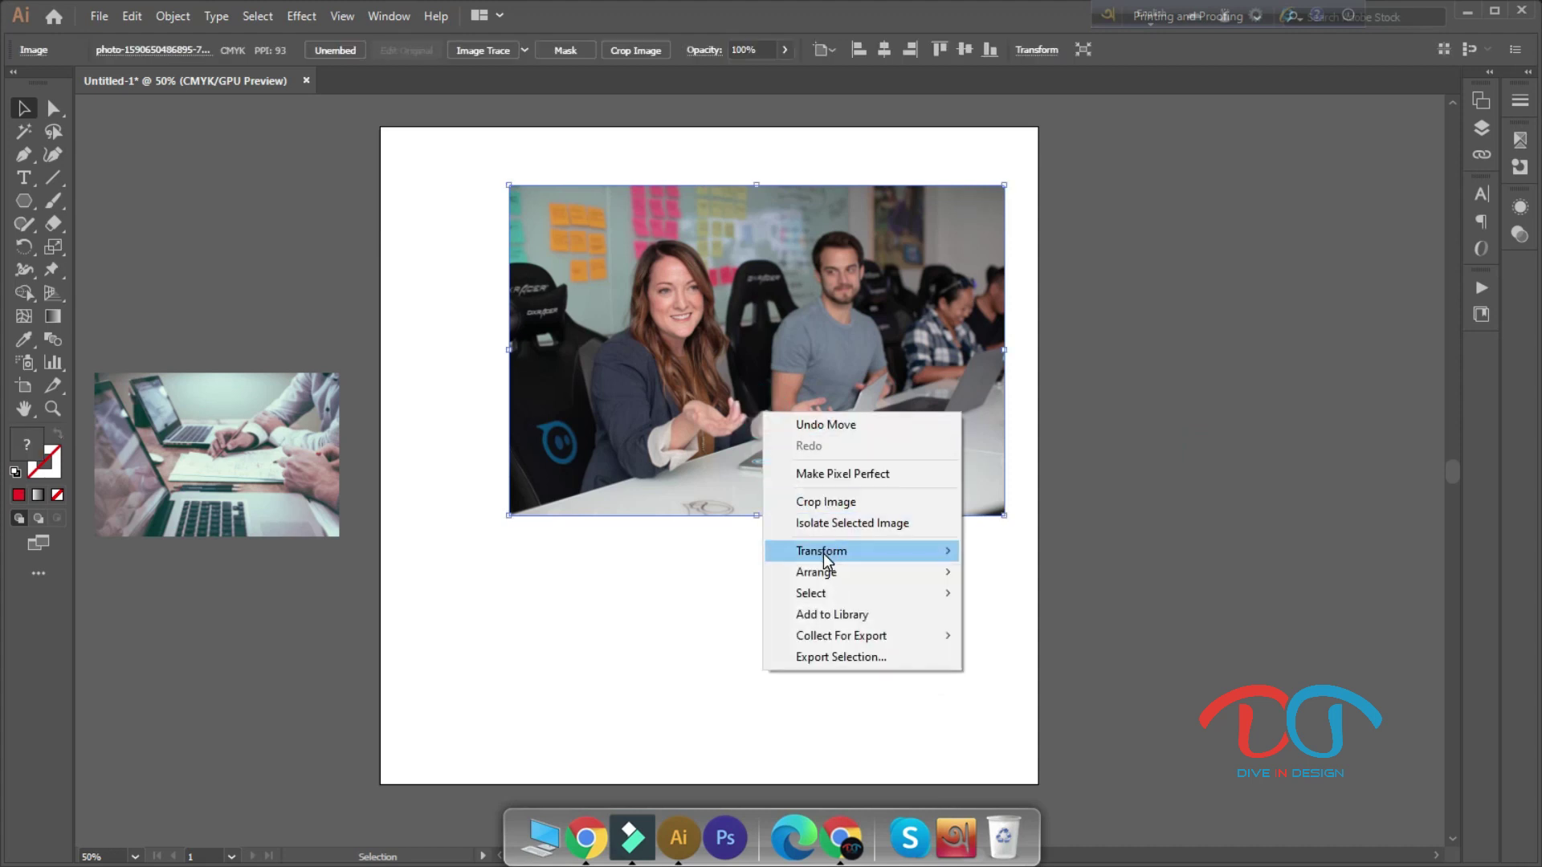
mouse_move(816, 572)
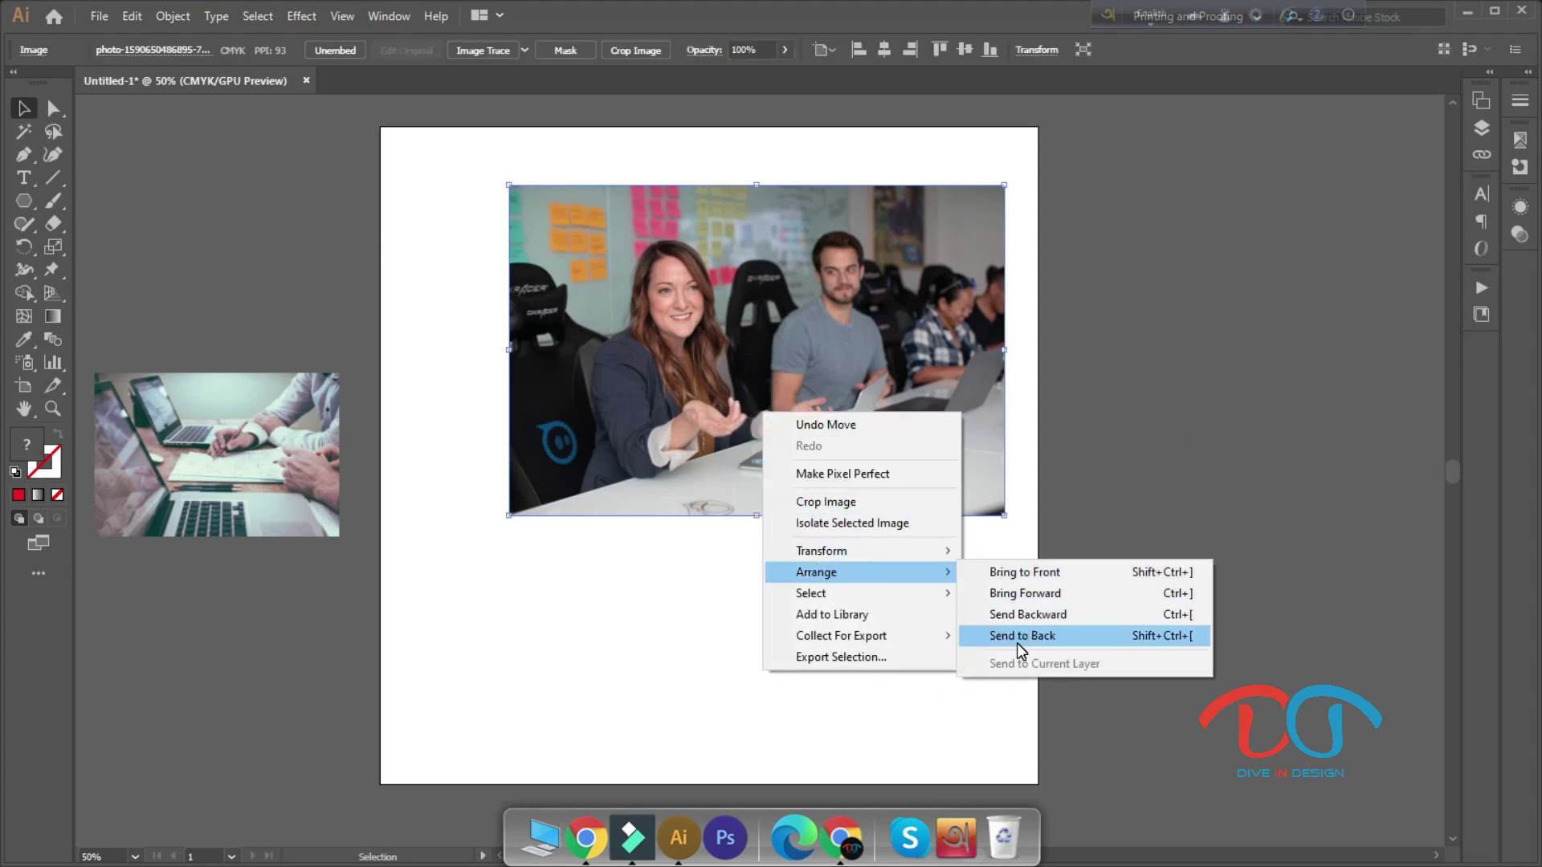
click(1017, 638)
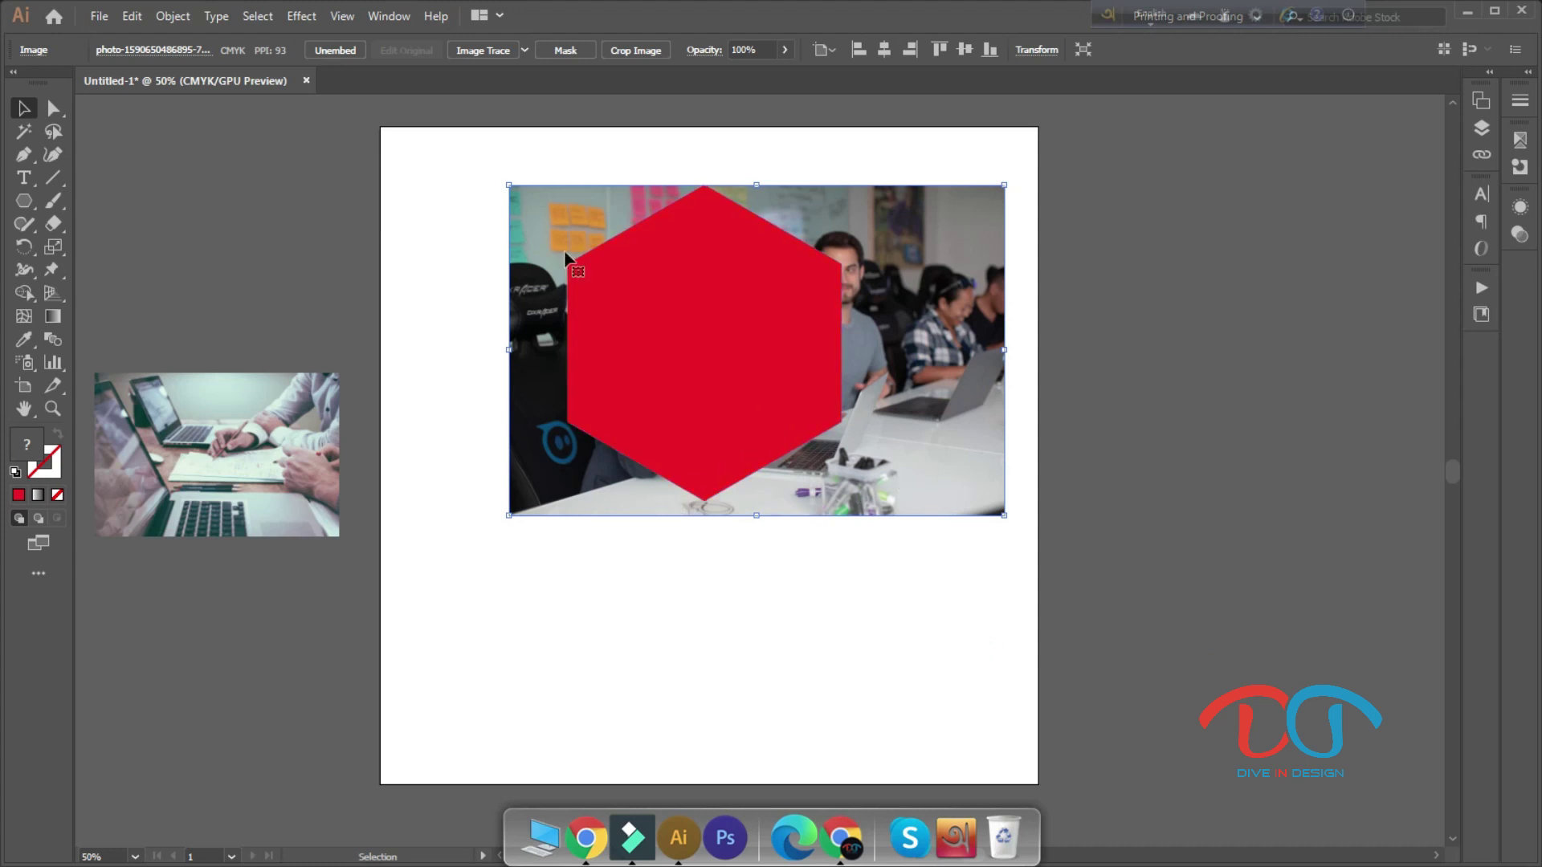
Nudge the red hexagon down and the office photo left to line them up
click(1112, 333)
click(739, 345)
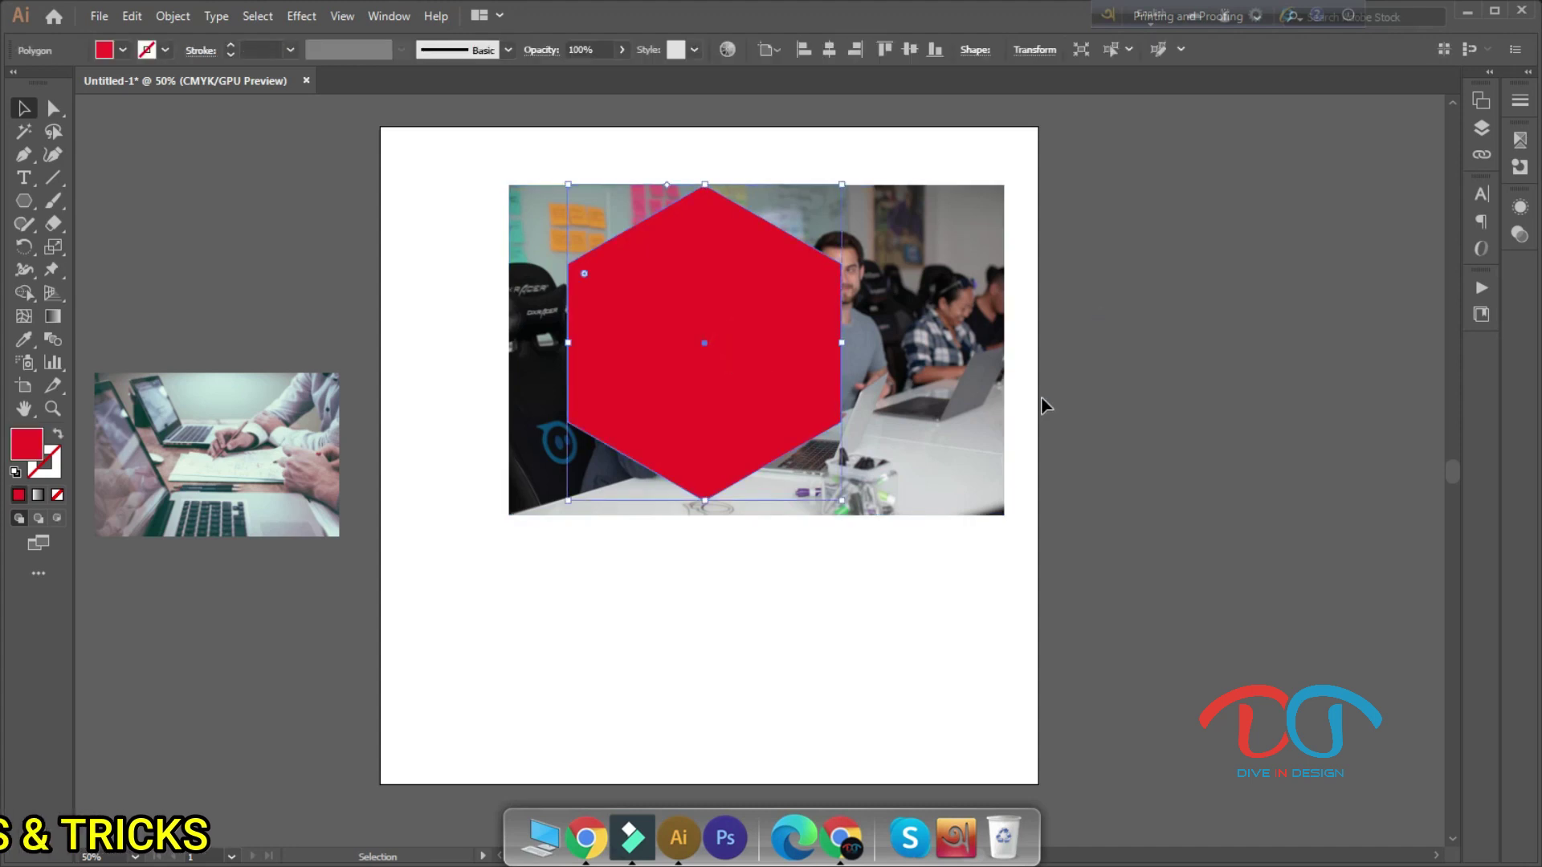
key(Down)
key(Down)
key(Down)
key(Down)
key(Down)
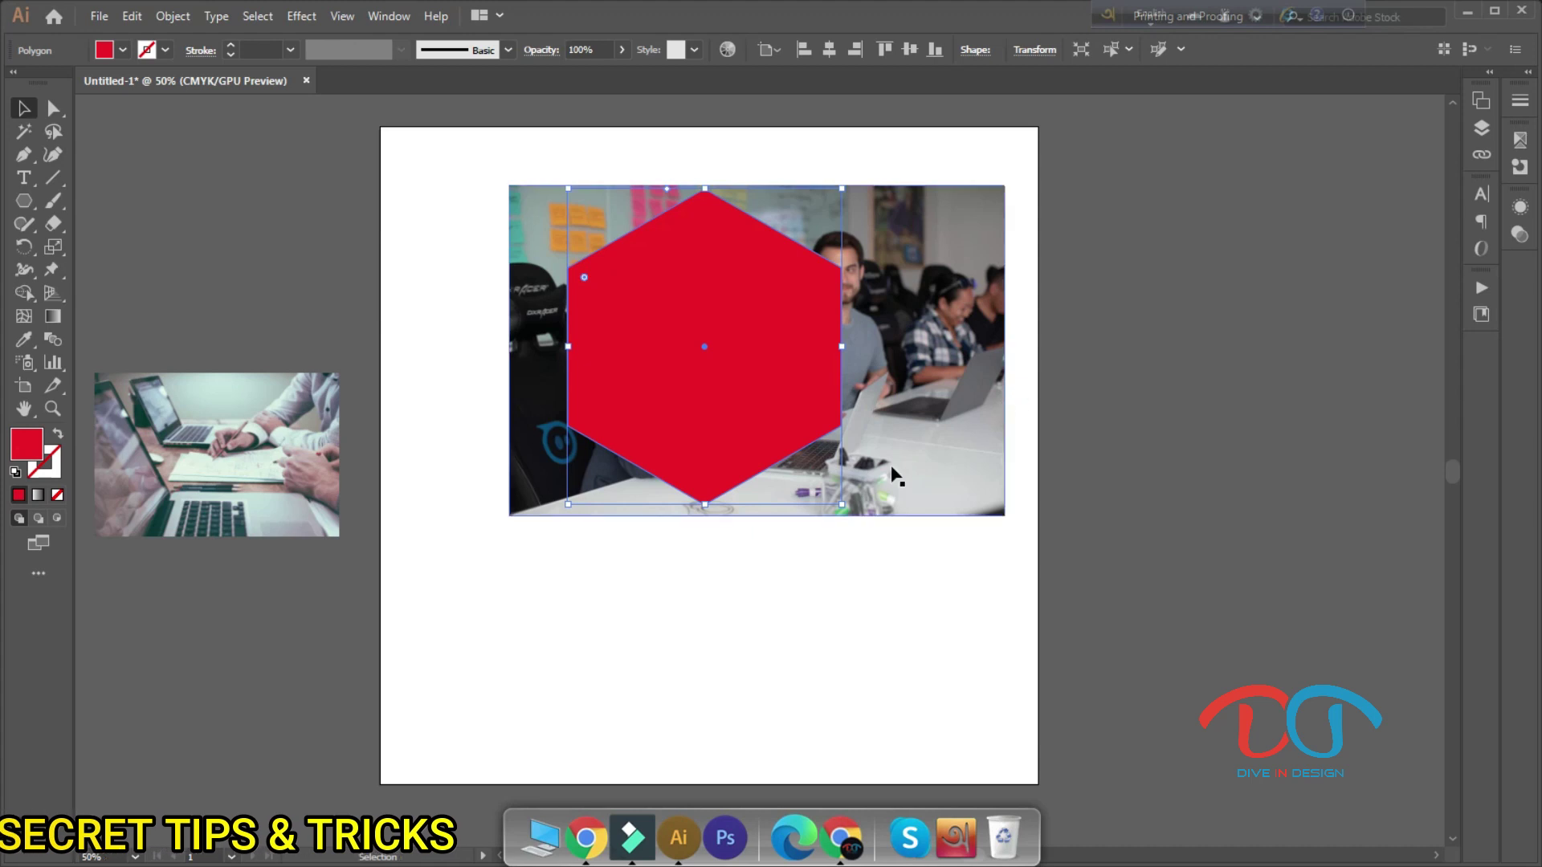
click(930, 402)
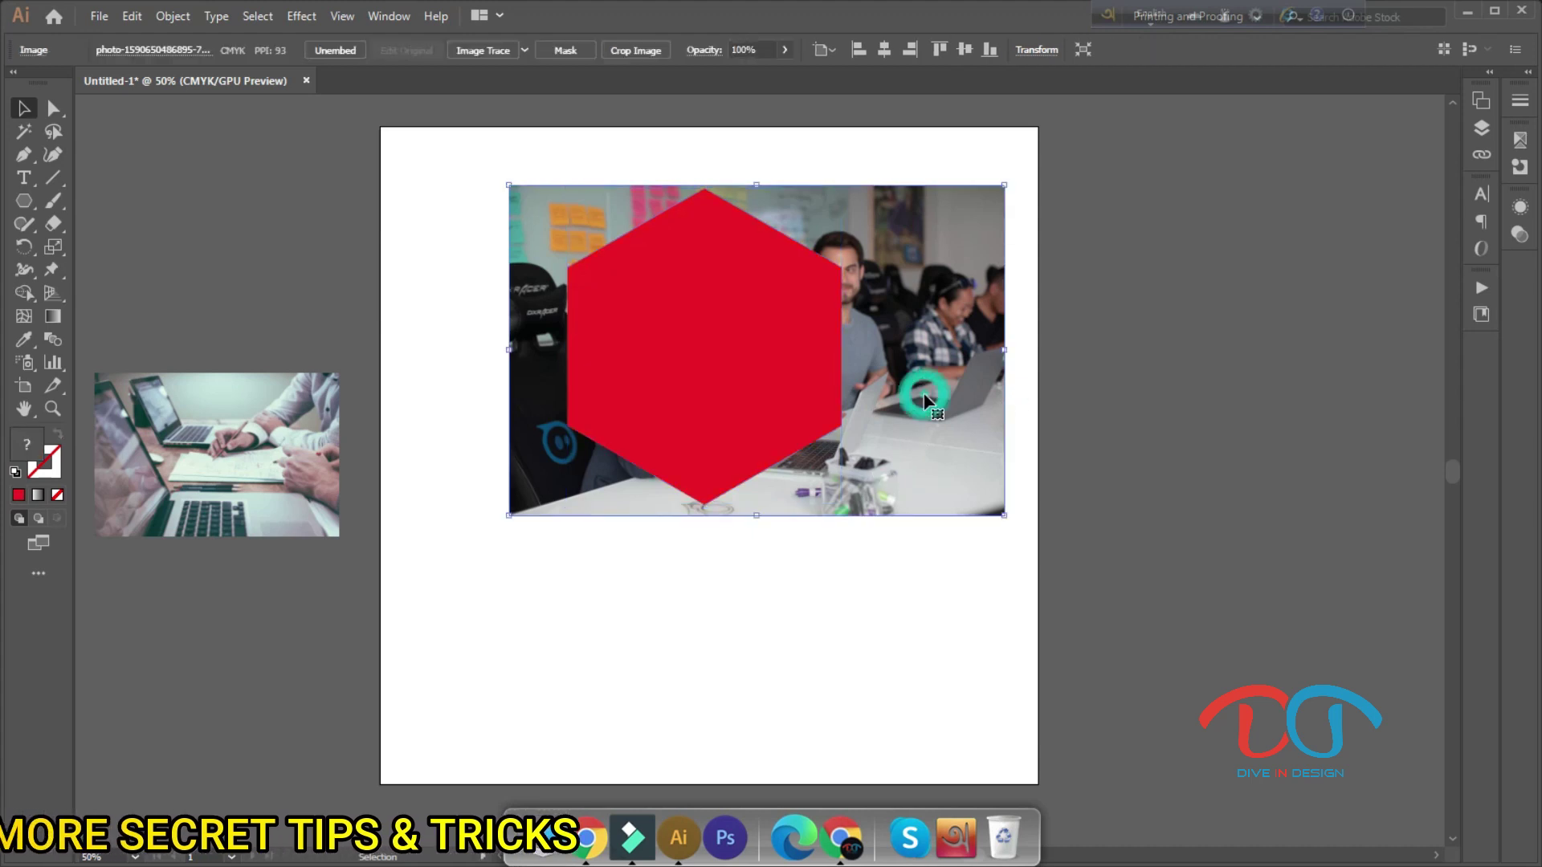
key(Left)
key(Left)
key(Left)
key(Left)
key(Left)
key(Left)
key(Left)
key(Left)
key(Left)
key(Left)
key(Left)
key(Left)
key(Down)
key(Down)
key(Up)
key(Up)
key(Up)
key(Up)
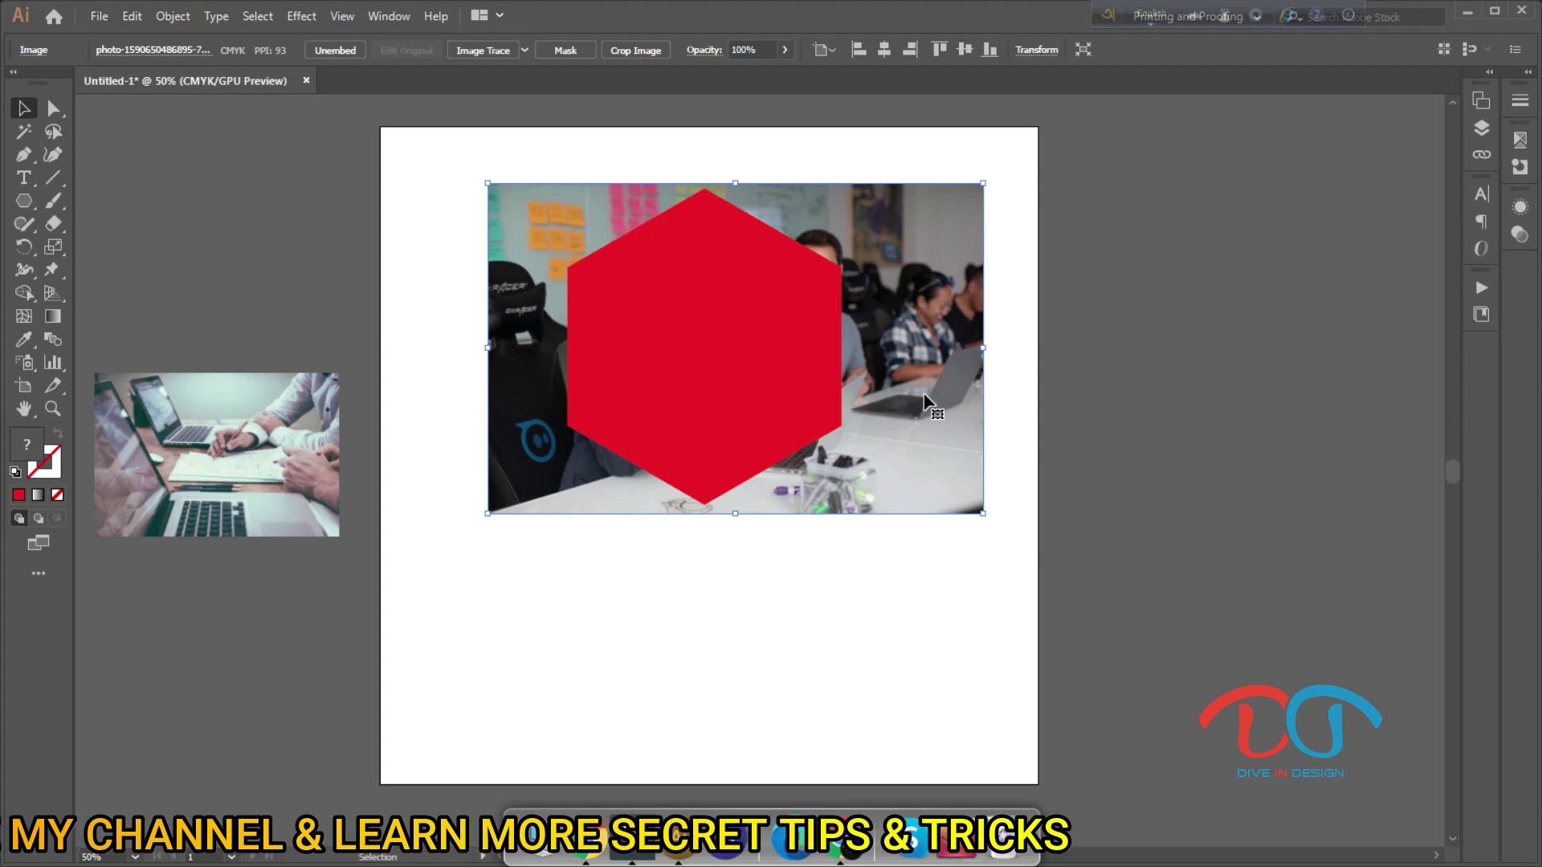
Nudge the hexagon right and down, then select it together with the photo
click(828, 411)
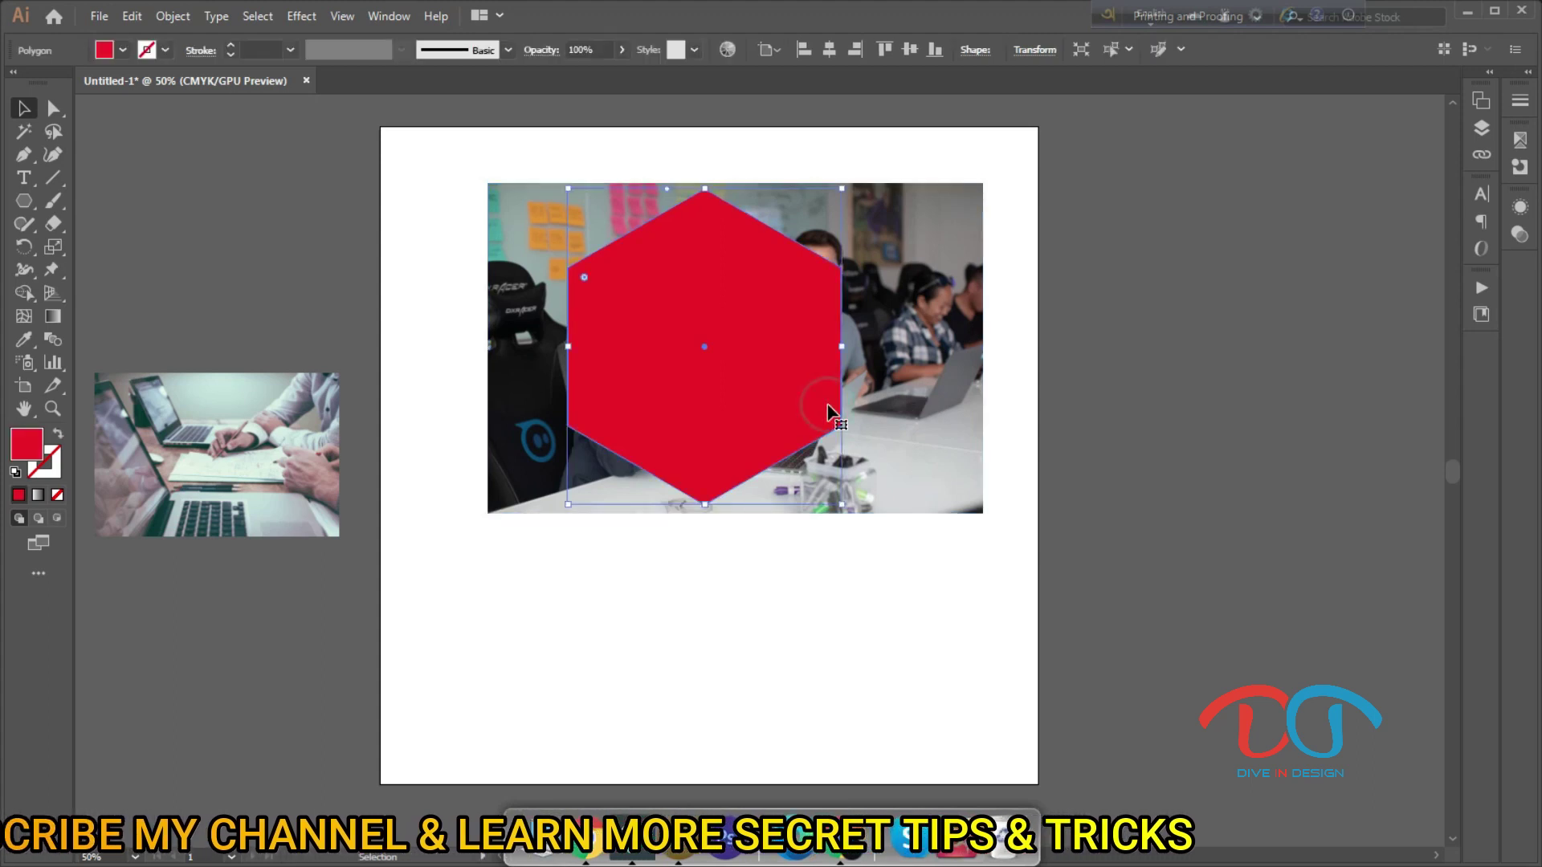
key(Right)
key(Right)
key(Right)
key(Right)
key(Right)
key(Right)
key(Right)
key(Right)
key(Right)
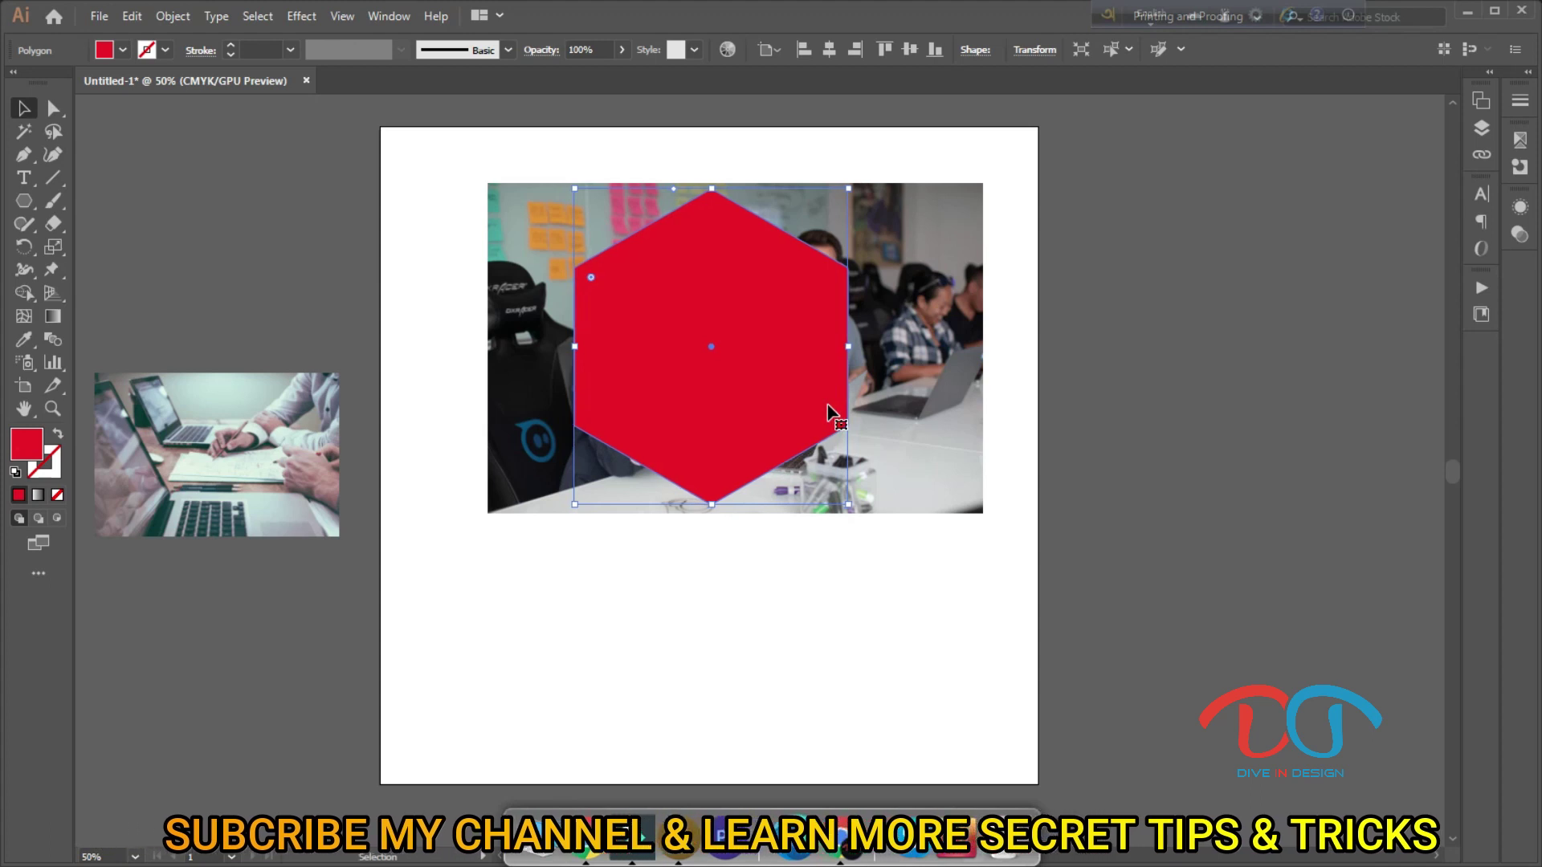
key(Down)
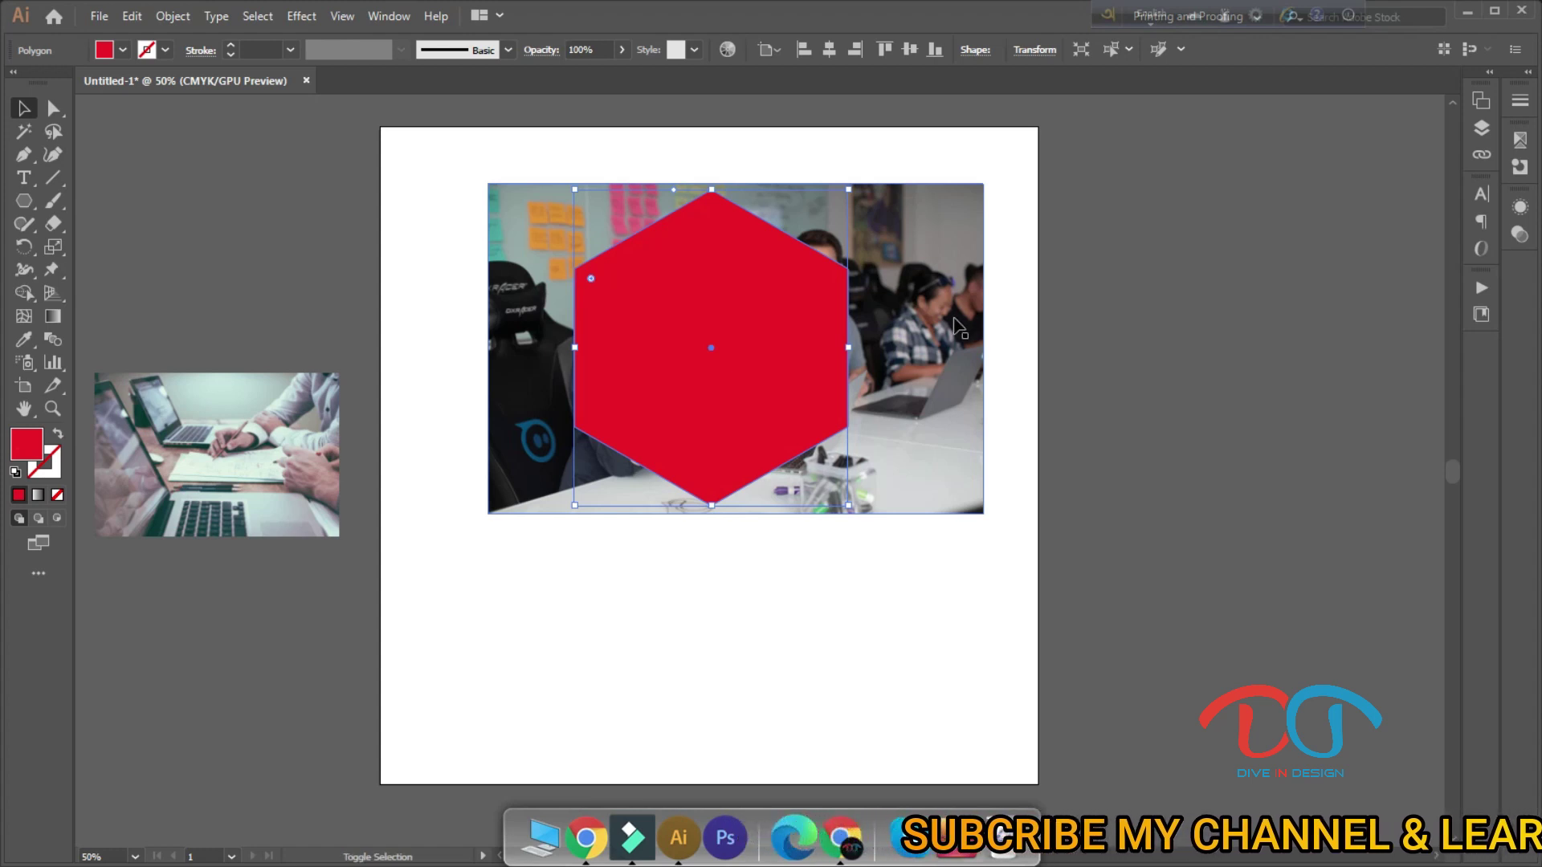
shift+click(955, 325)
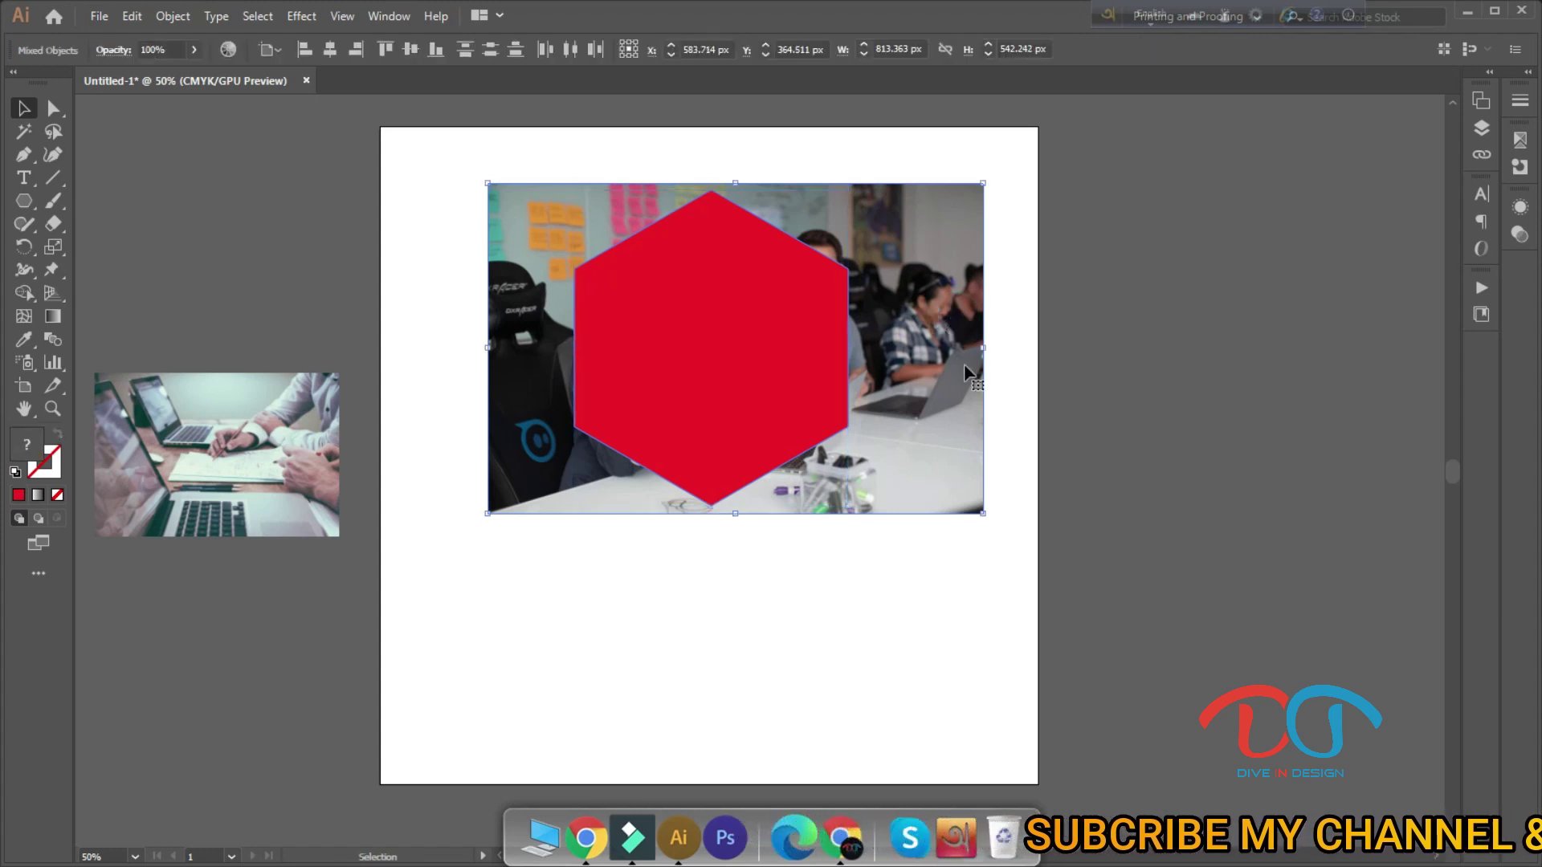
Make a clipping mask of the photo with the hexagon and move the result up-left
right_click(746, 377)
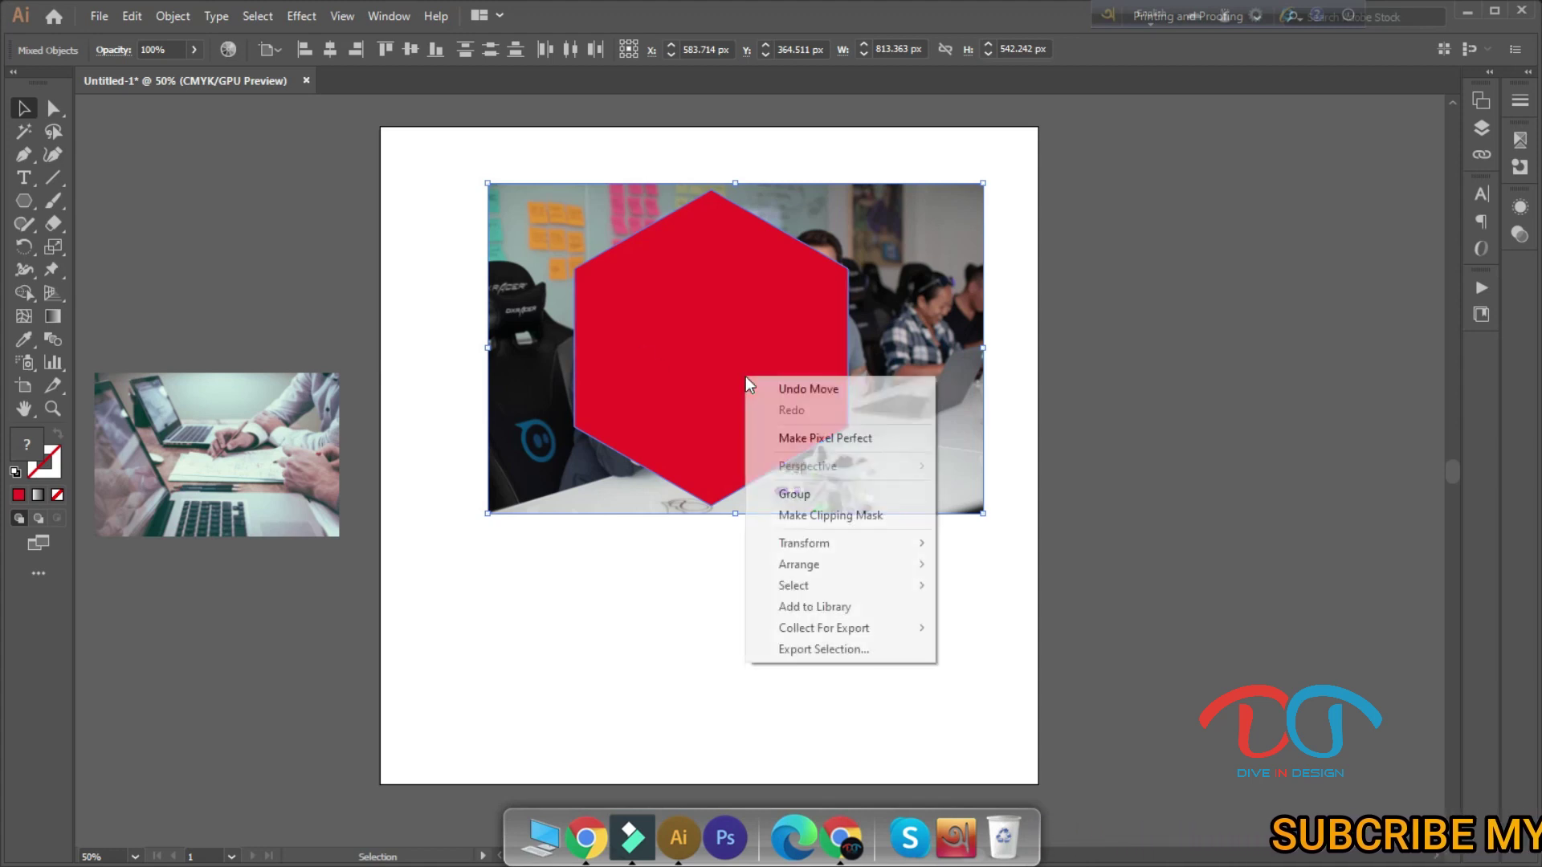
click(834, 518)
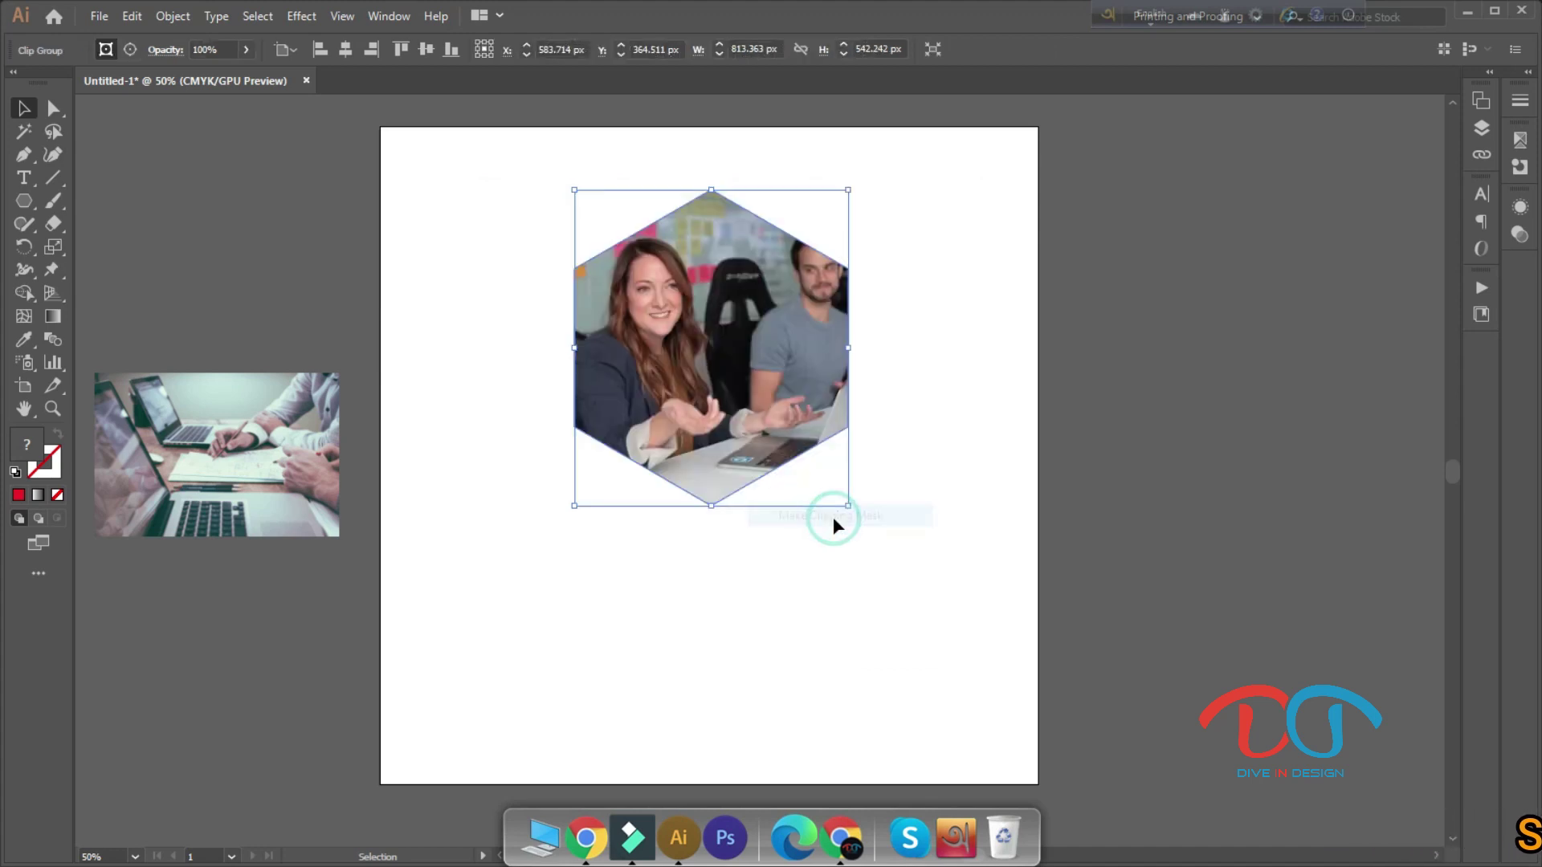
click(765, 559)
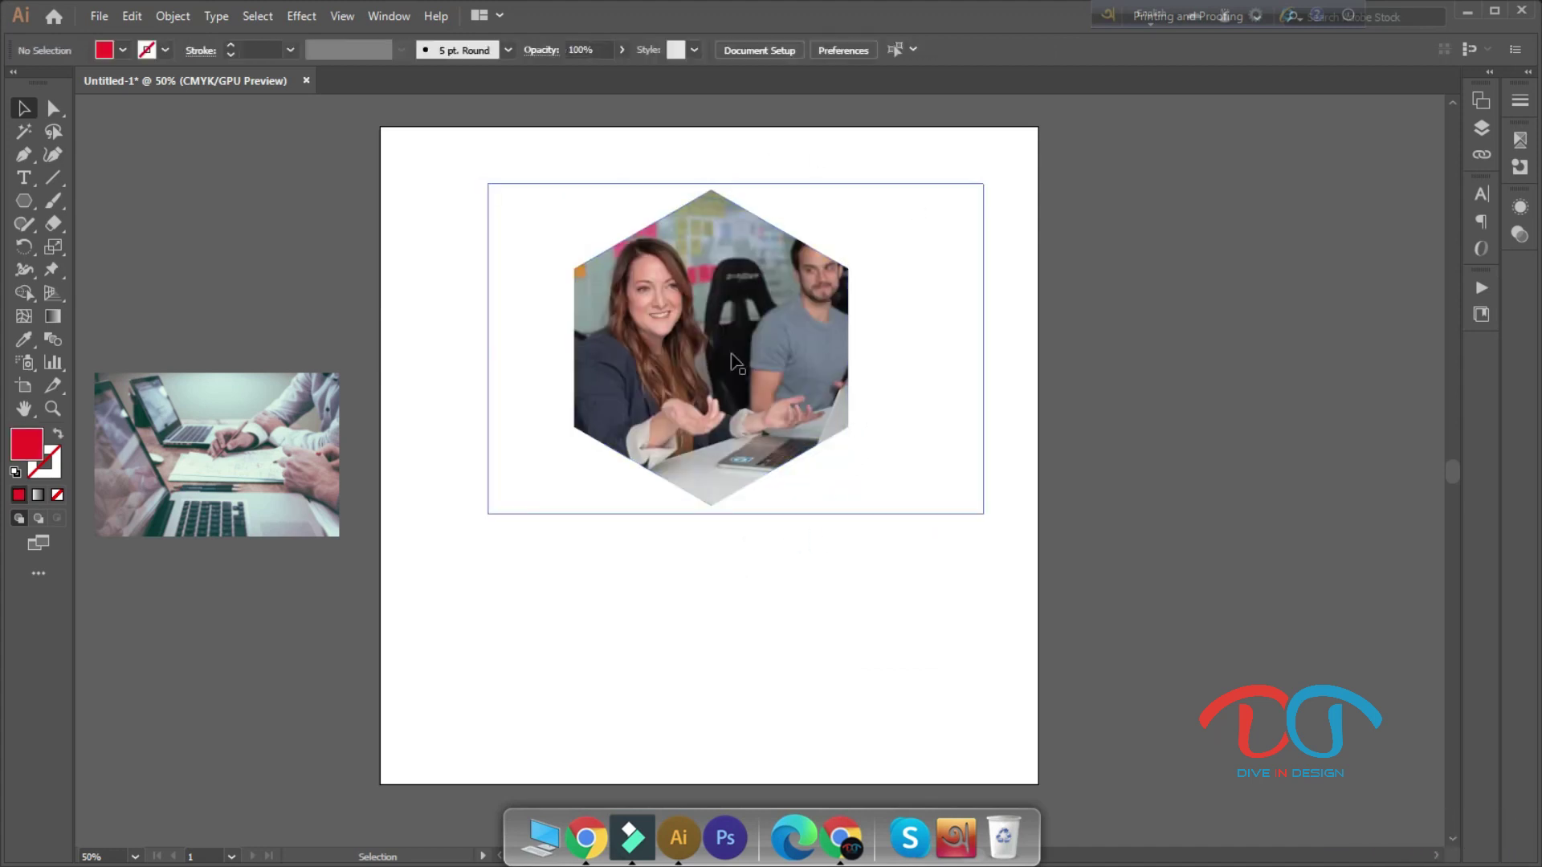
drag(783, 486, 681, 436)
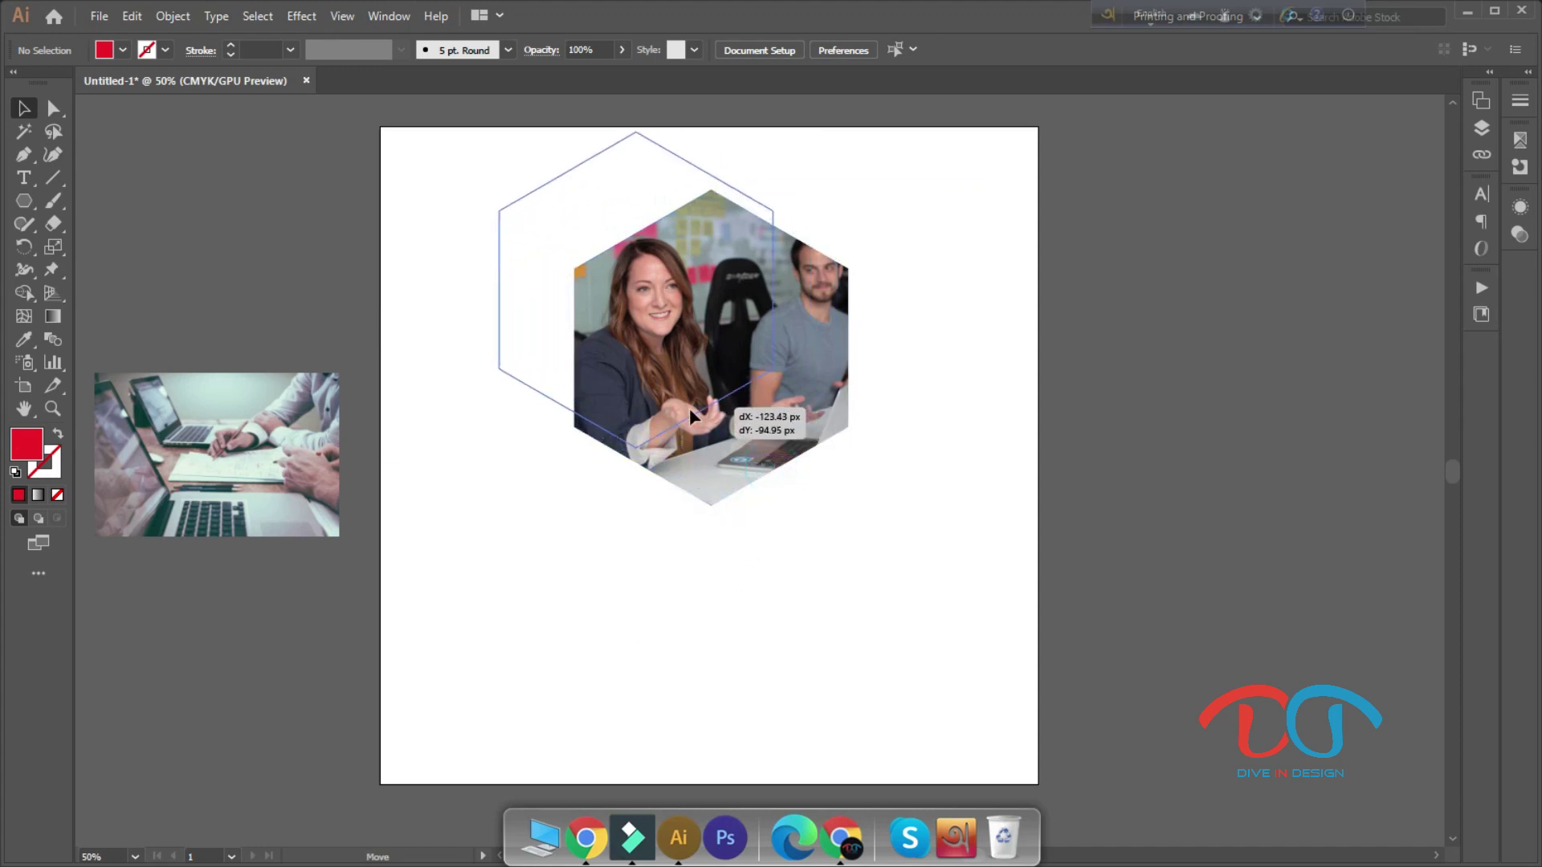
click(833, 500)
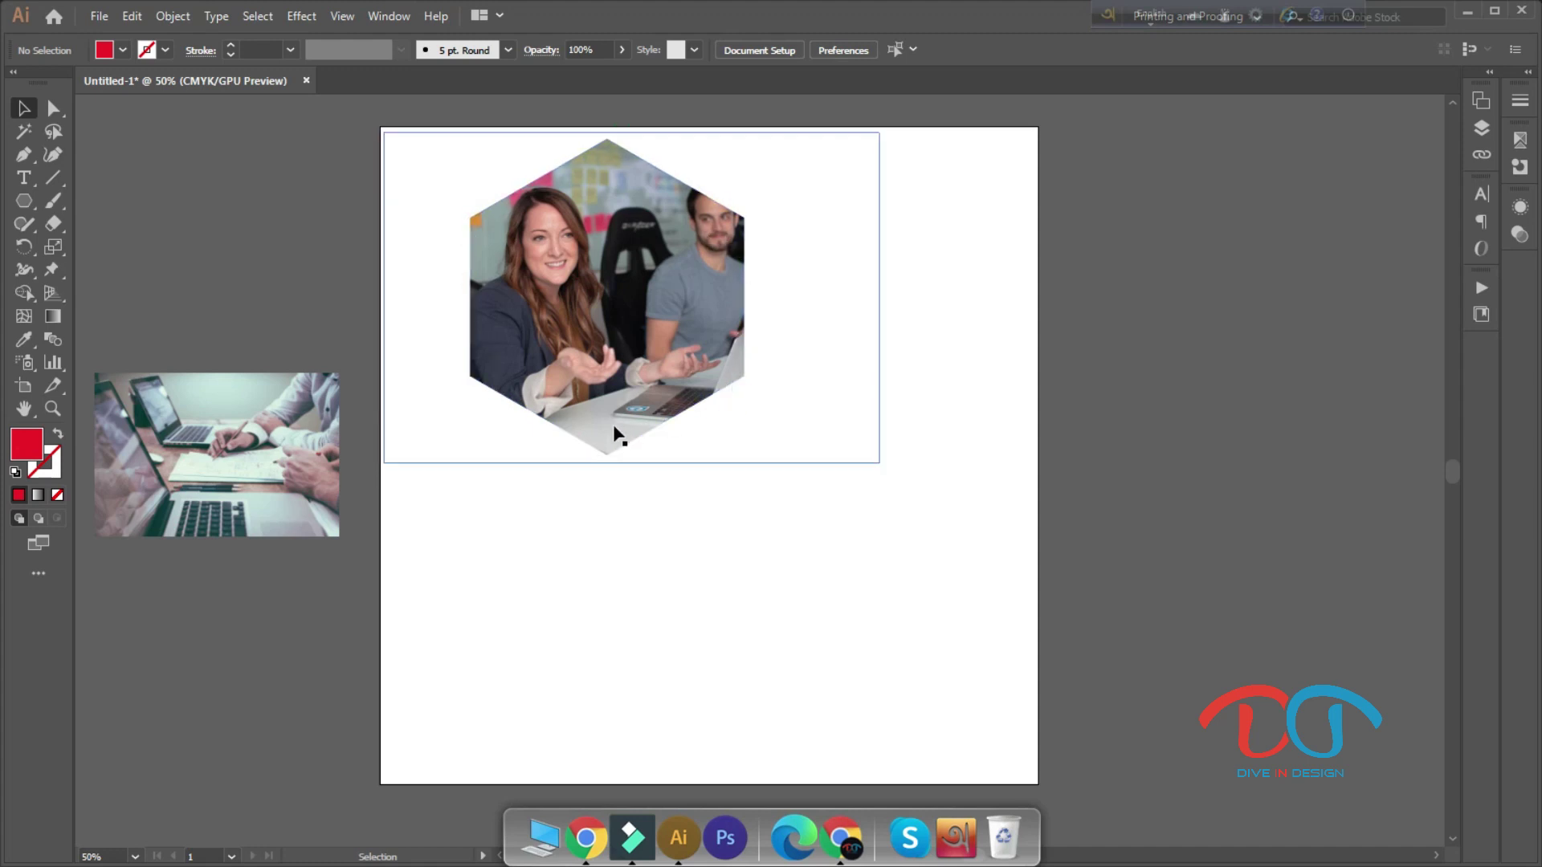
Move the hexagon photo to the top-left and draw a circle below-right of it
drag(731, 371, 664, 360)
click(26, 205)
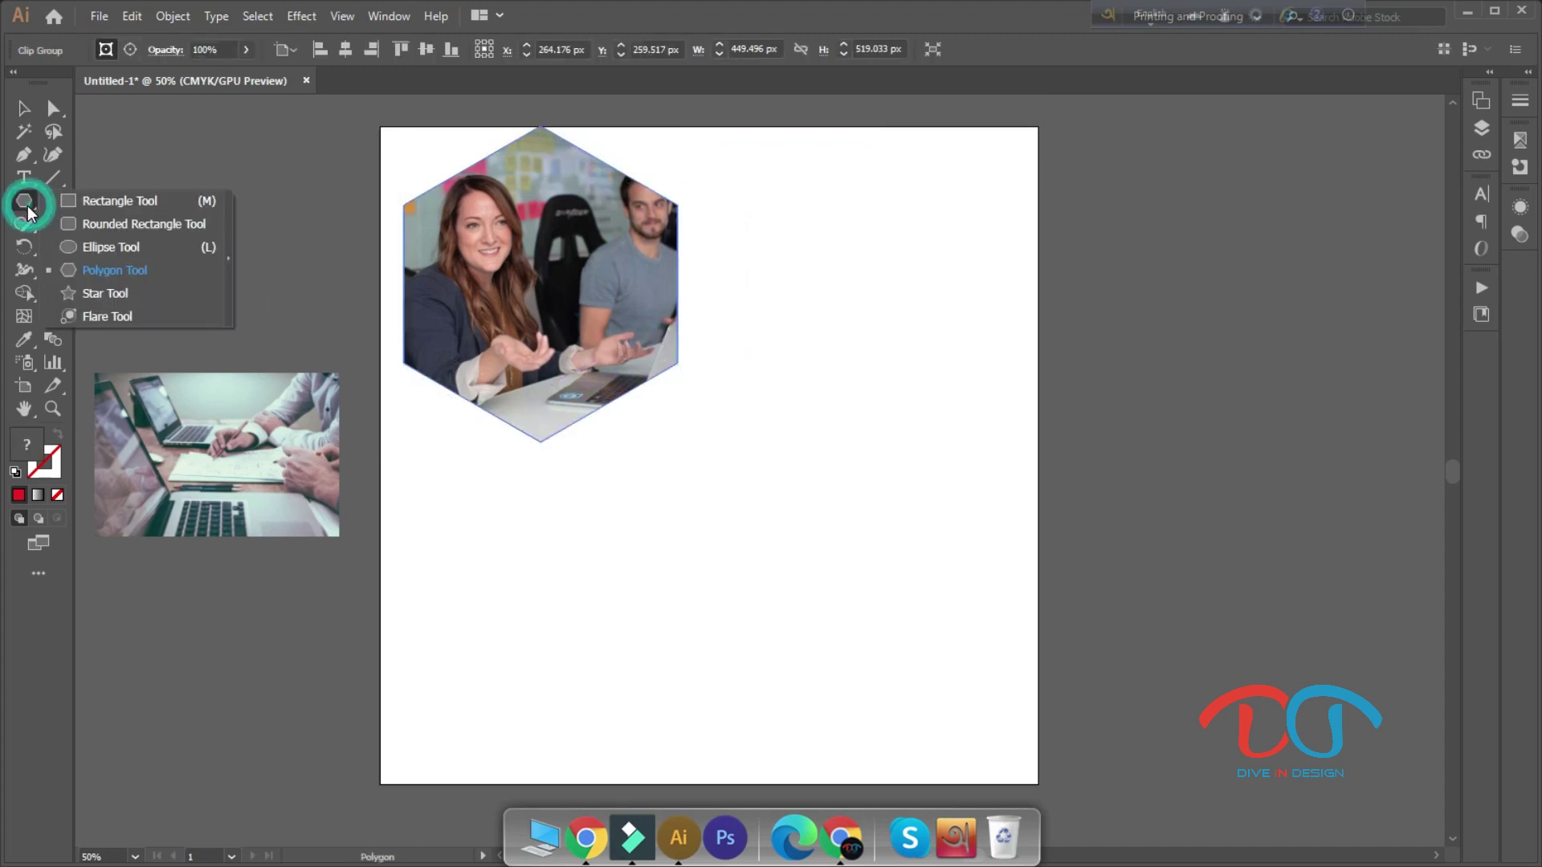
click(111, 246)
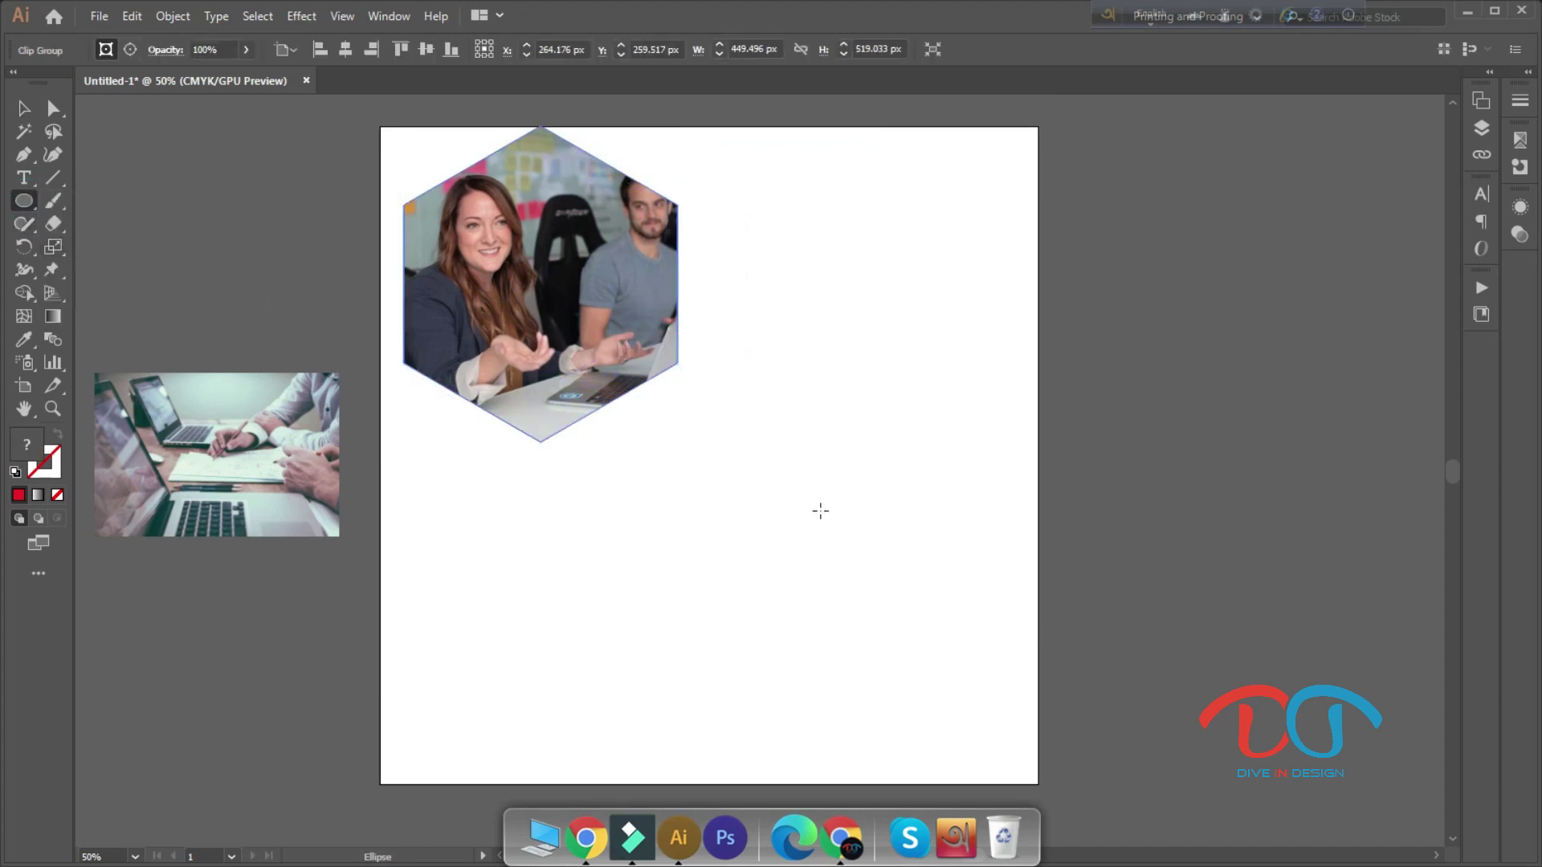
drag(805, 492, 891, 603)
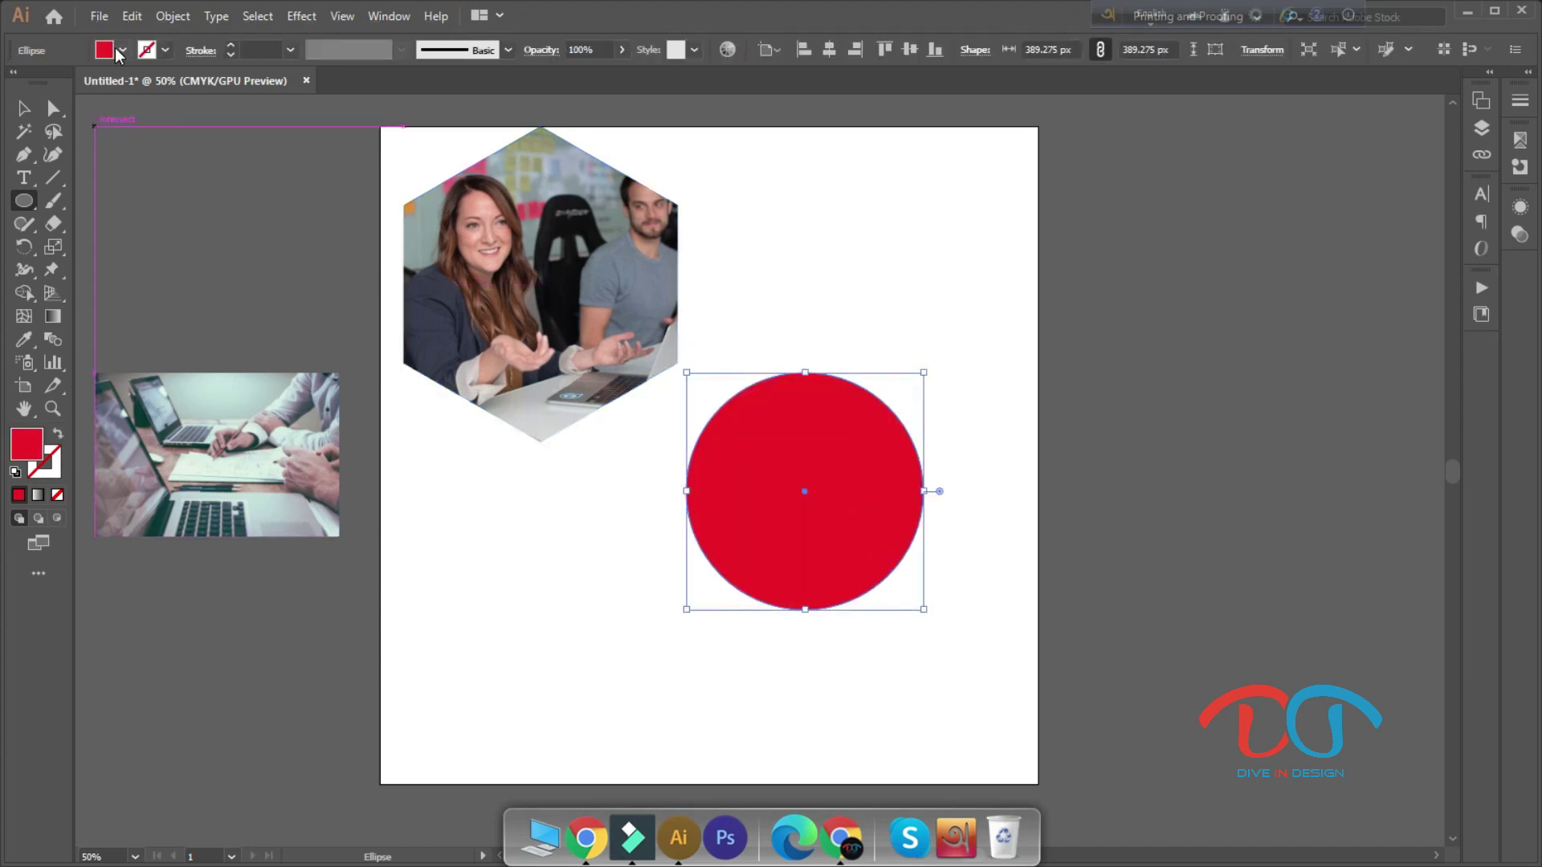
Give the circle a red fill and a 12 pt green stroke
click(121, 50)
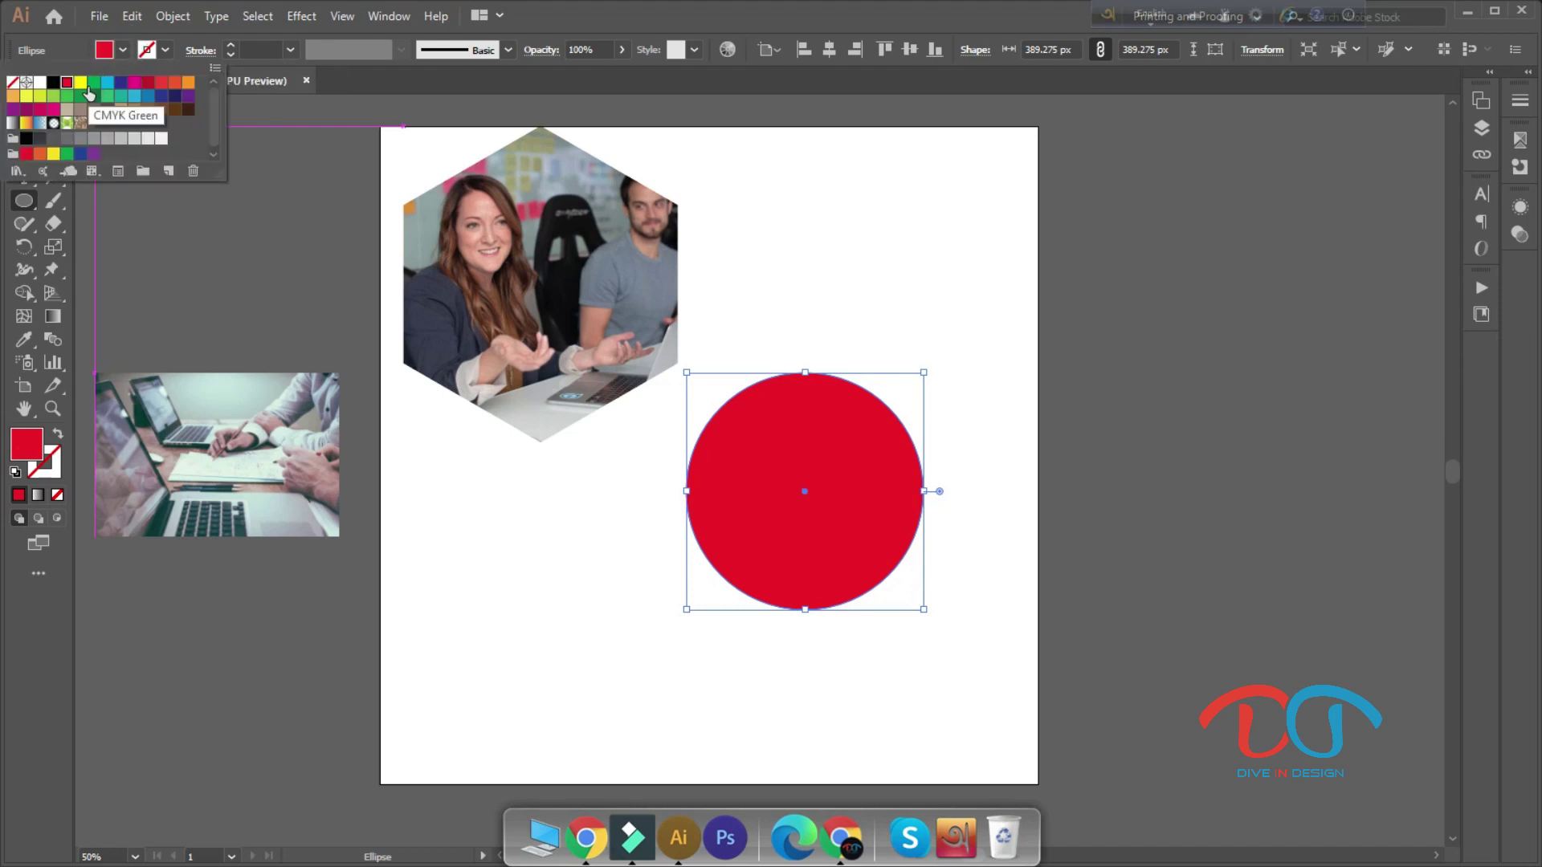
click(165, 50)
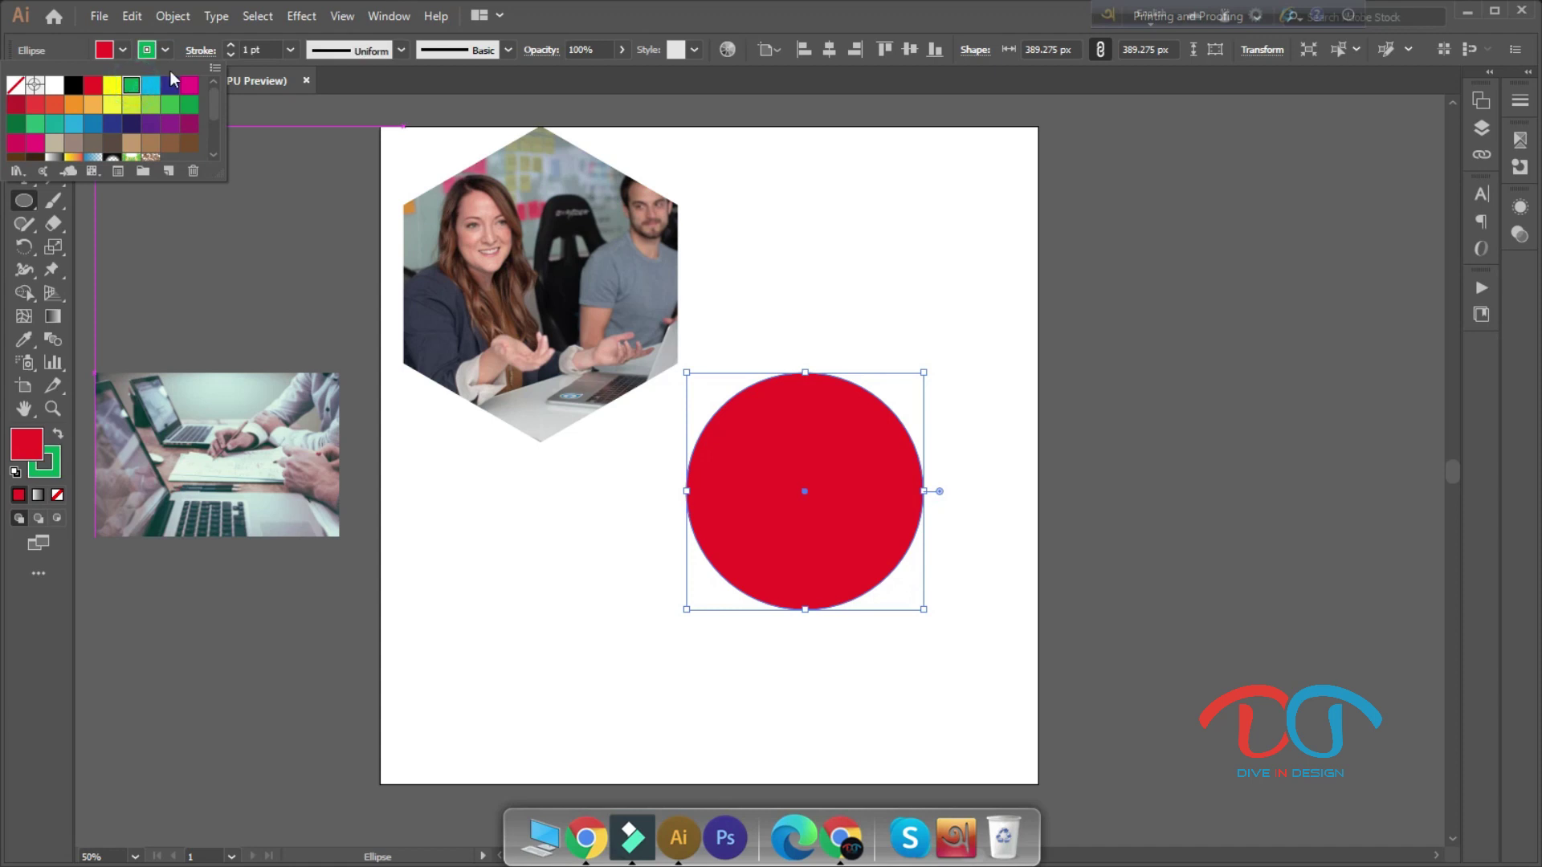
click(233, 51)
click(233, 52)
click(233, 51)
click(233, 52)
click(24, 107)
click(622, 666)
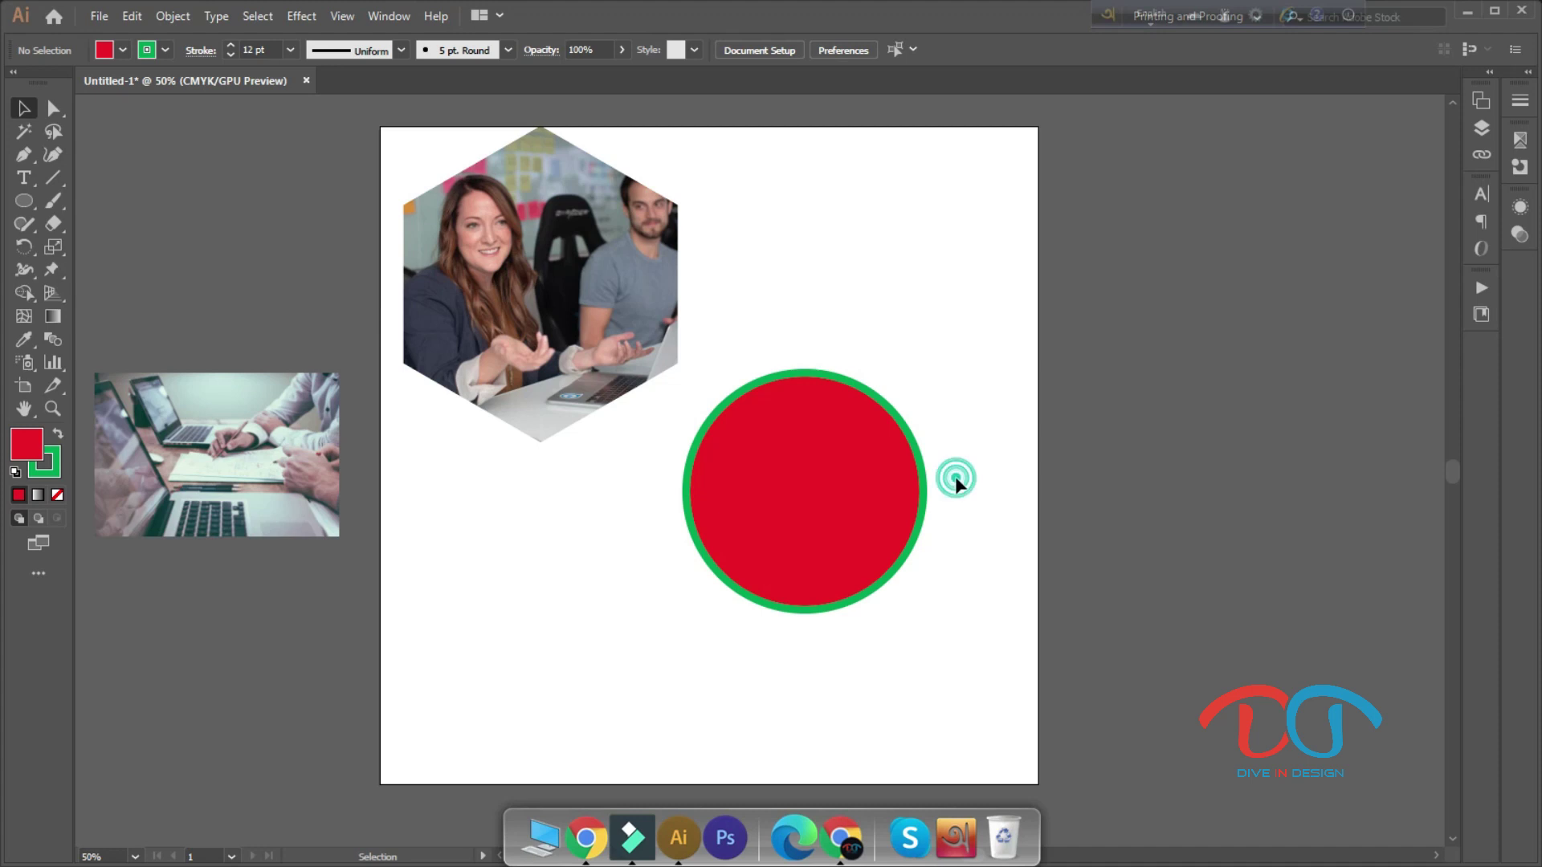
drag(956, 479, 839, 592)
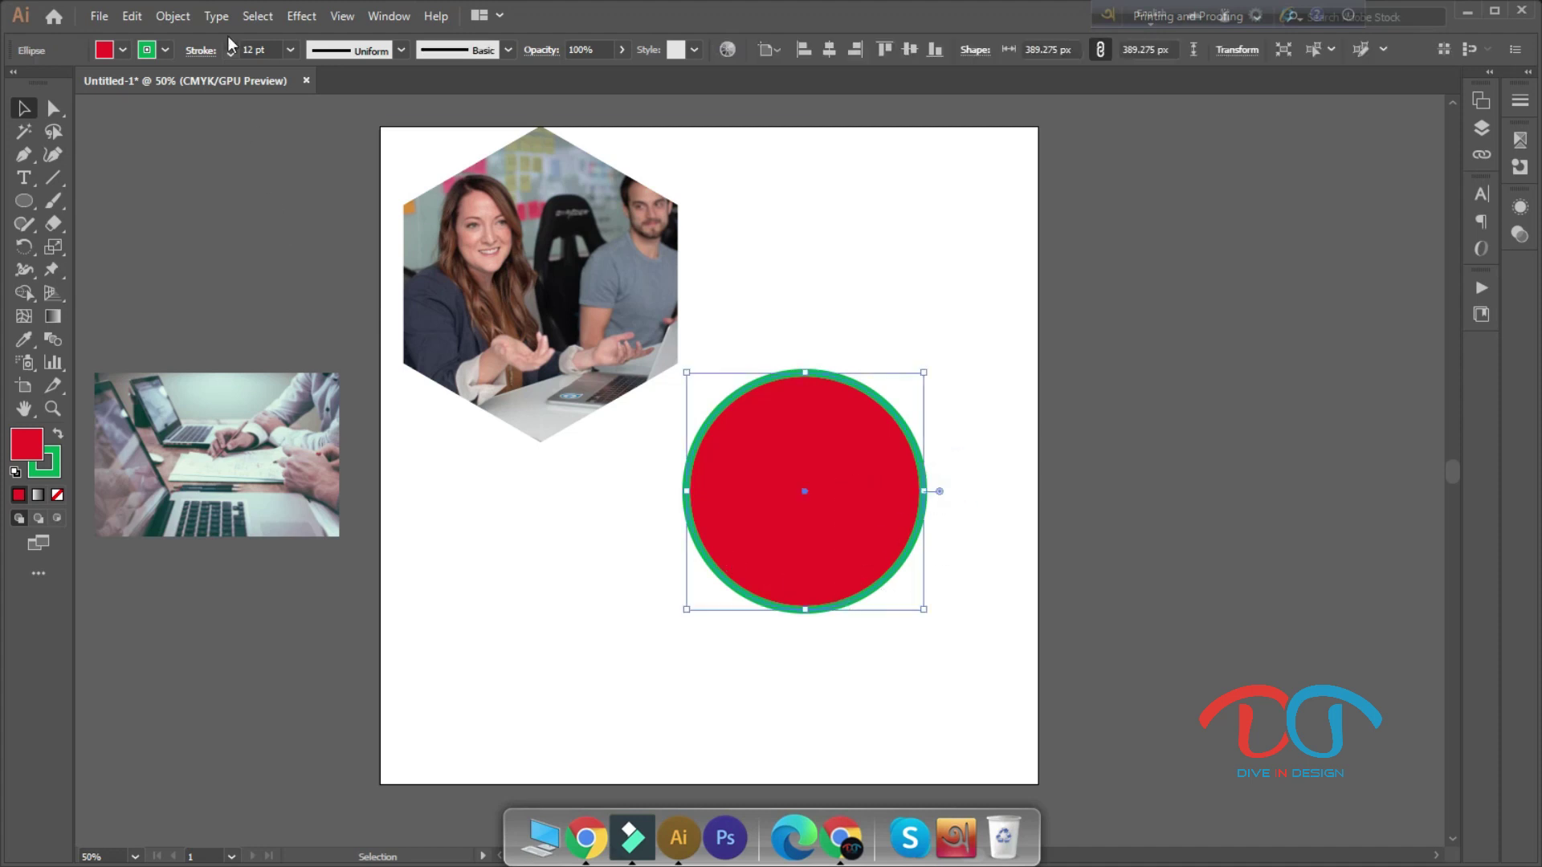
Expand the circle's fill and stroke via Object > Expand, then ungroup the green ring from the red fill
click(164, 16)
click(231, 220)
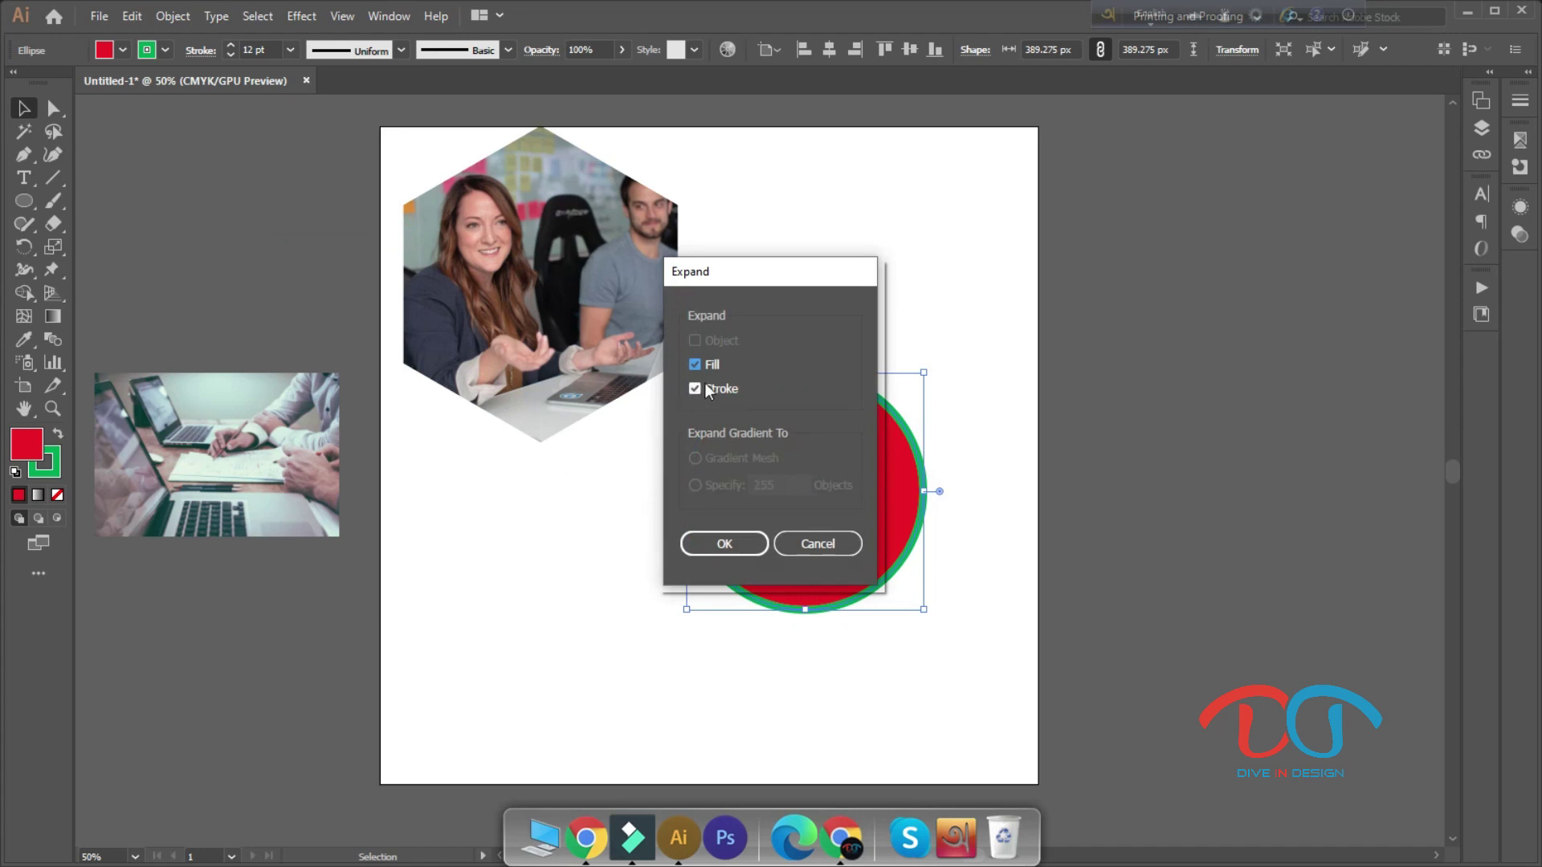
click(725, 544)
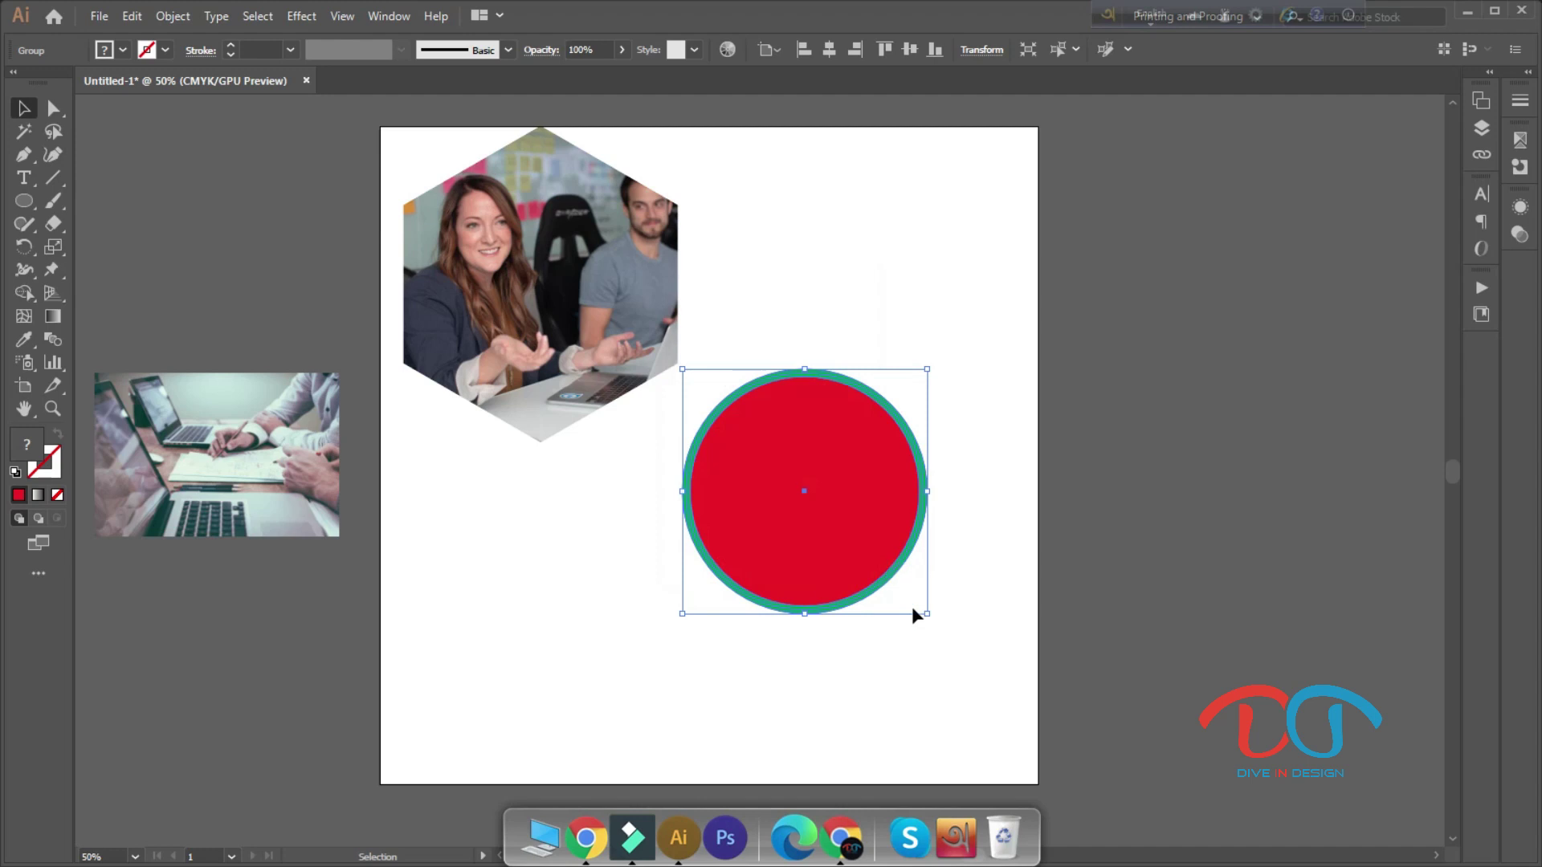
right_click(815, 542)
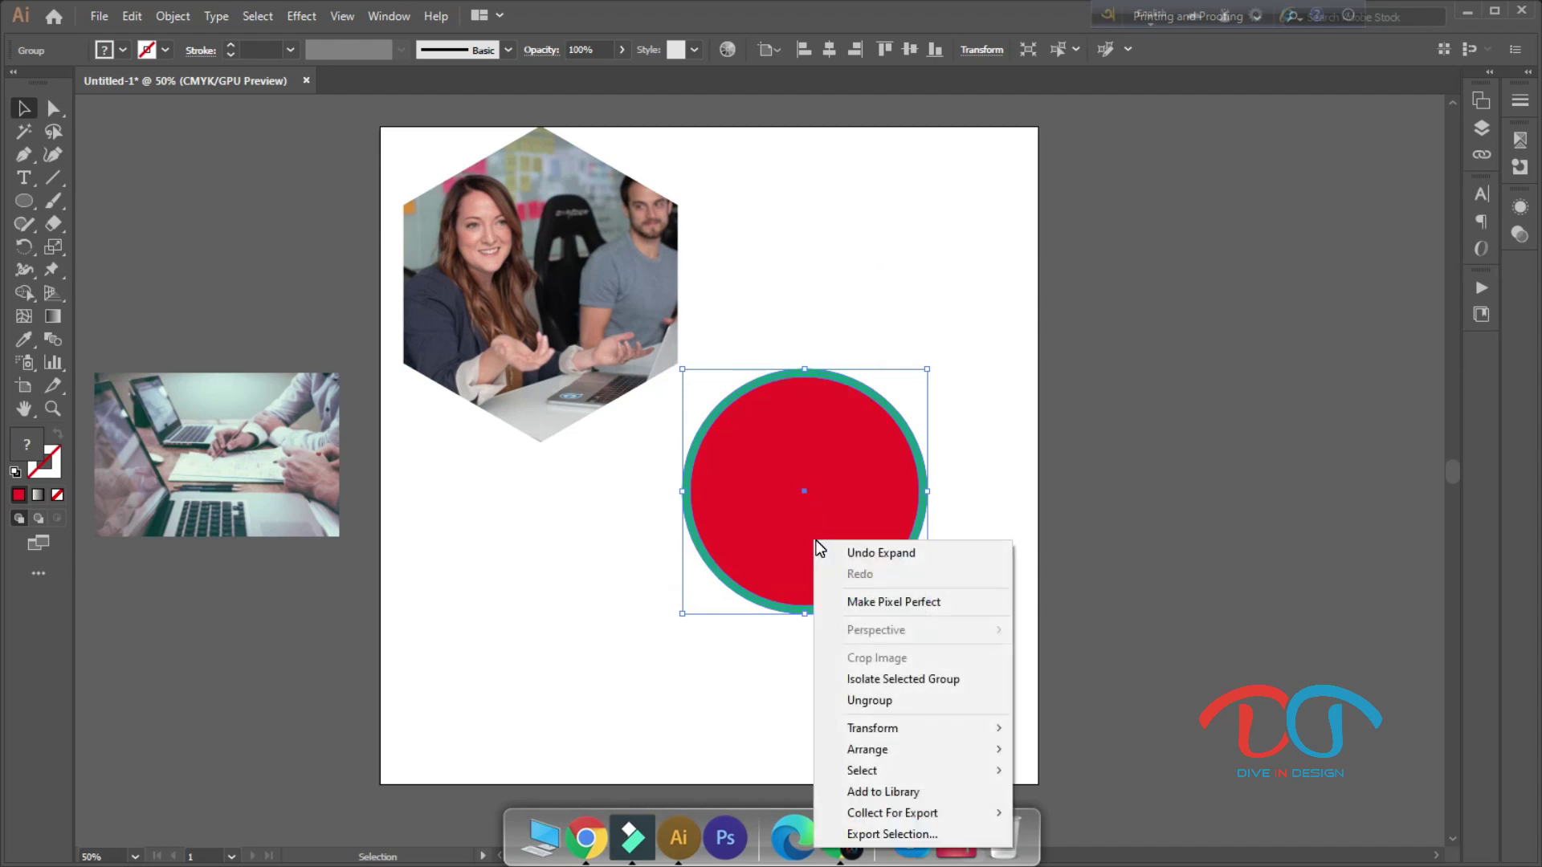
click(875, 702)
click(889, 695)
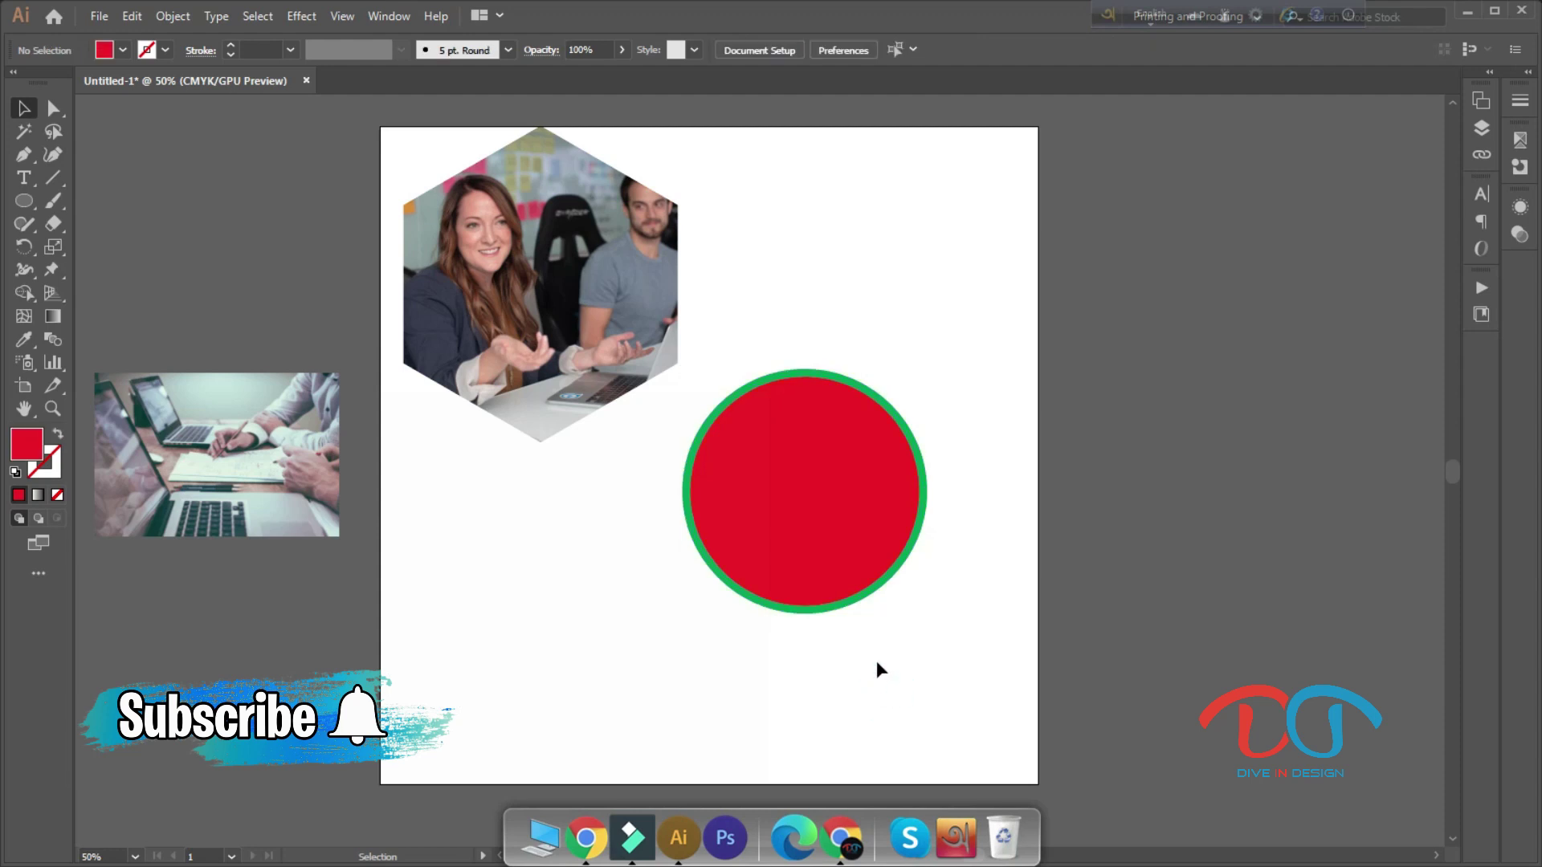
Place the laptop photo, scale it up, and position it beneath the ringed red circle
drag(288, 478, 587, 661)
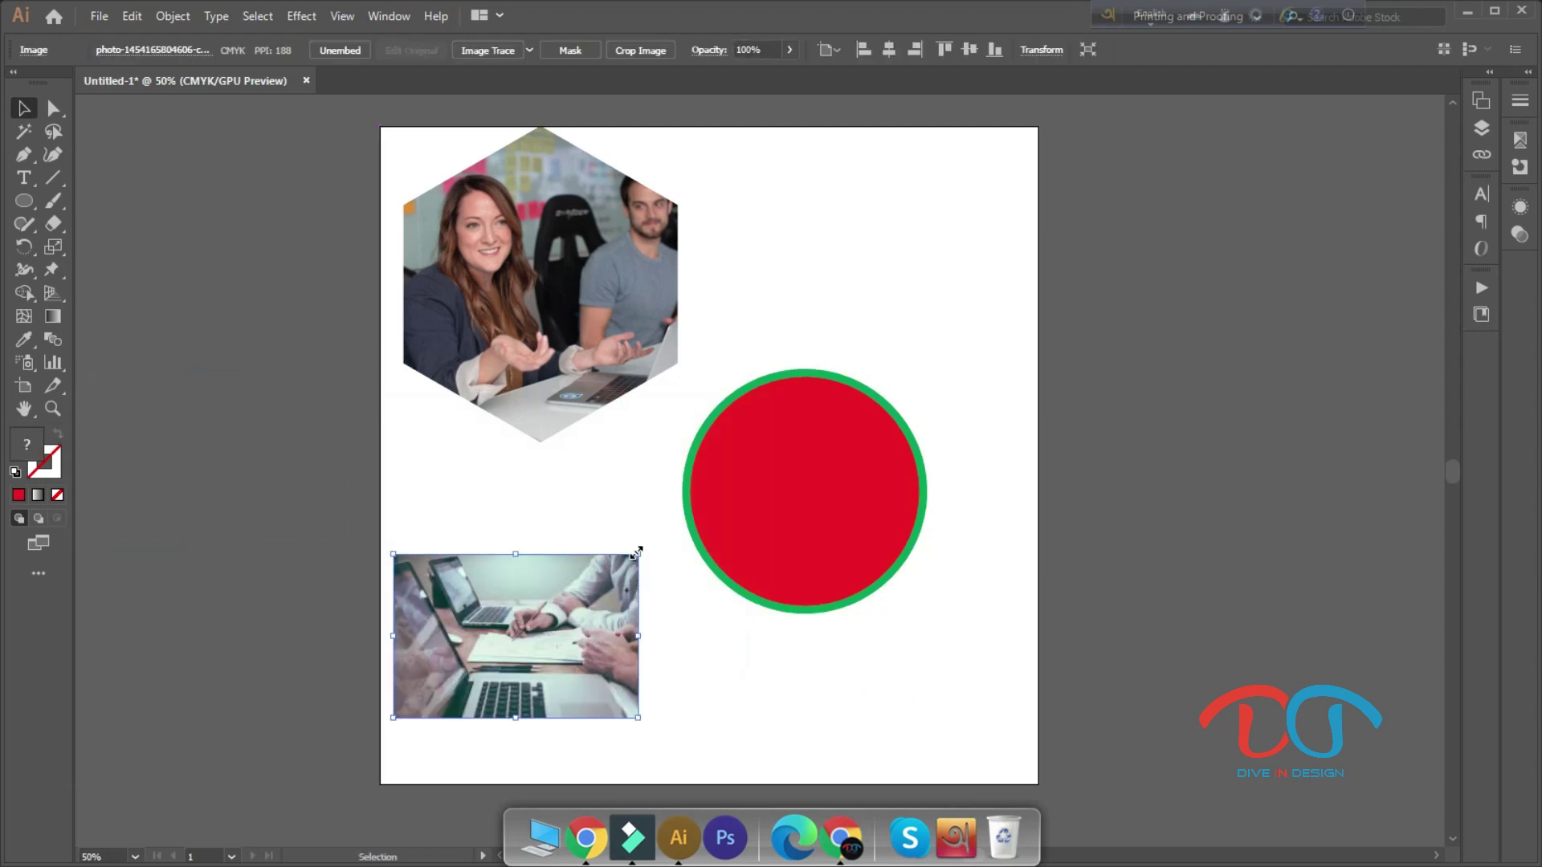
drag(636, 553, 728, 493)
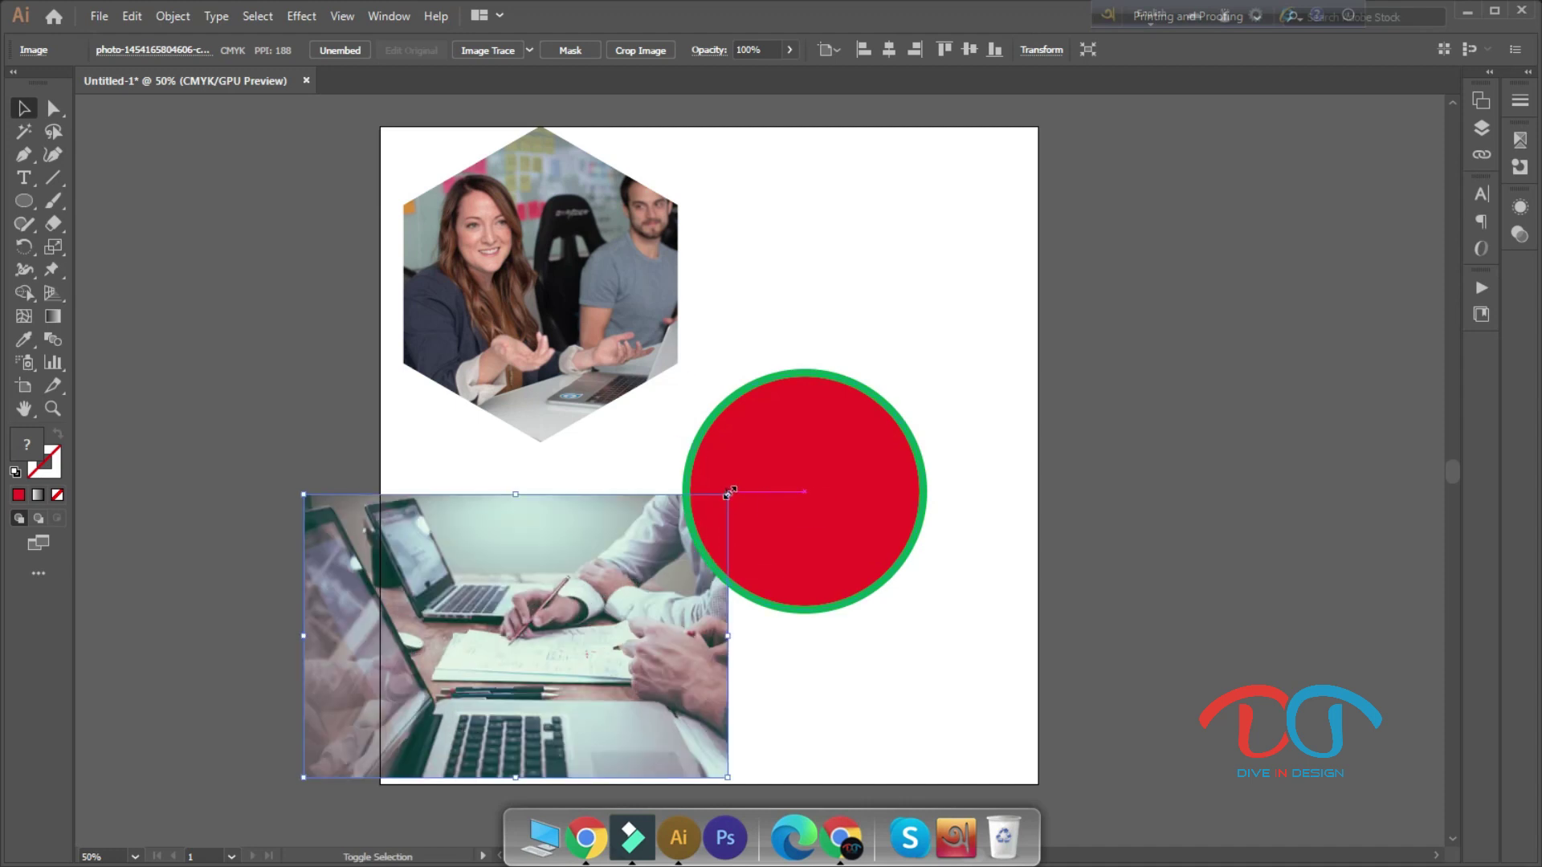
mouse_move(562, 639)
mouse_down()
mouse_move(839, 584)
mouse_move(875, 521)
mouse_up()
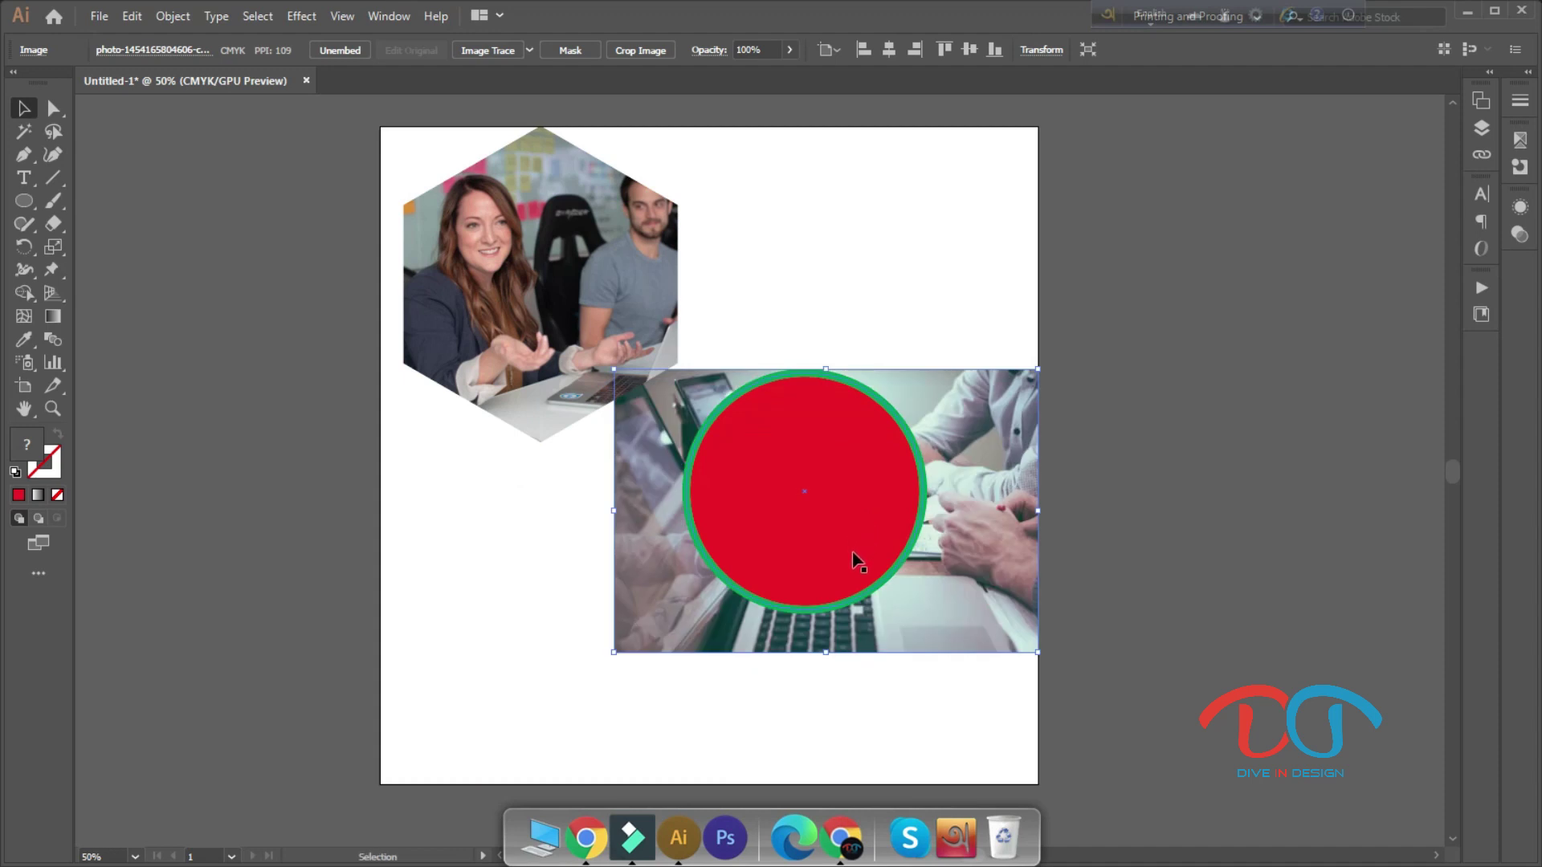
mouse_move(933, 634)
mouse_down()
mouse_move(901, 602)
mouse_move(945, 596)
mouse_move(958, 610)
mouse_up()
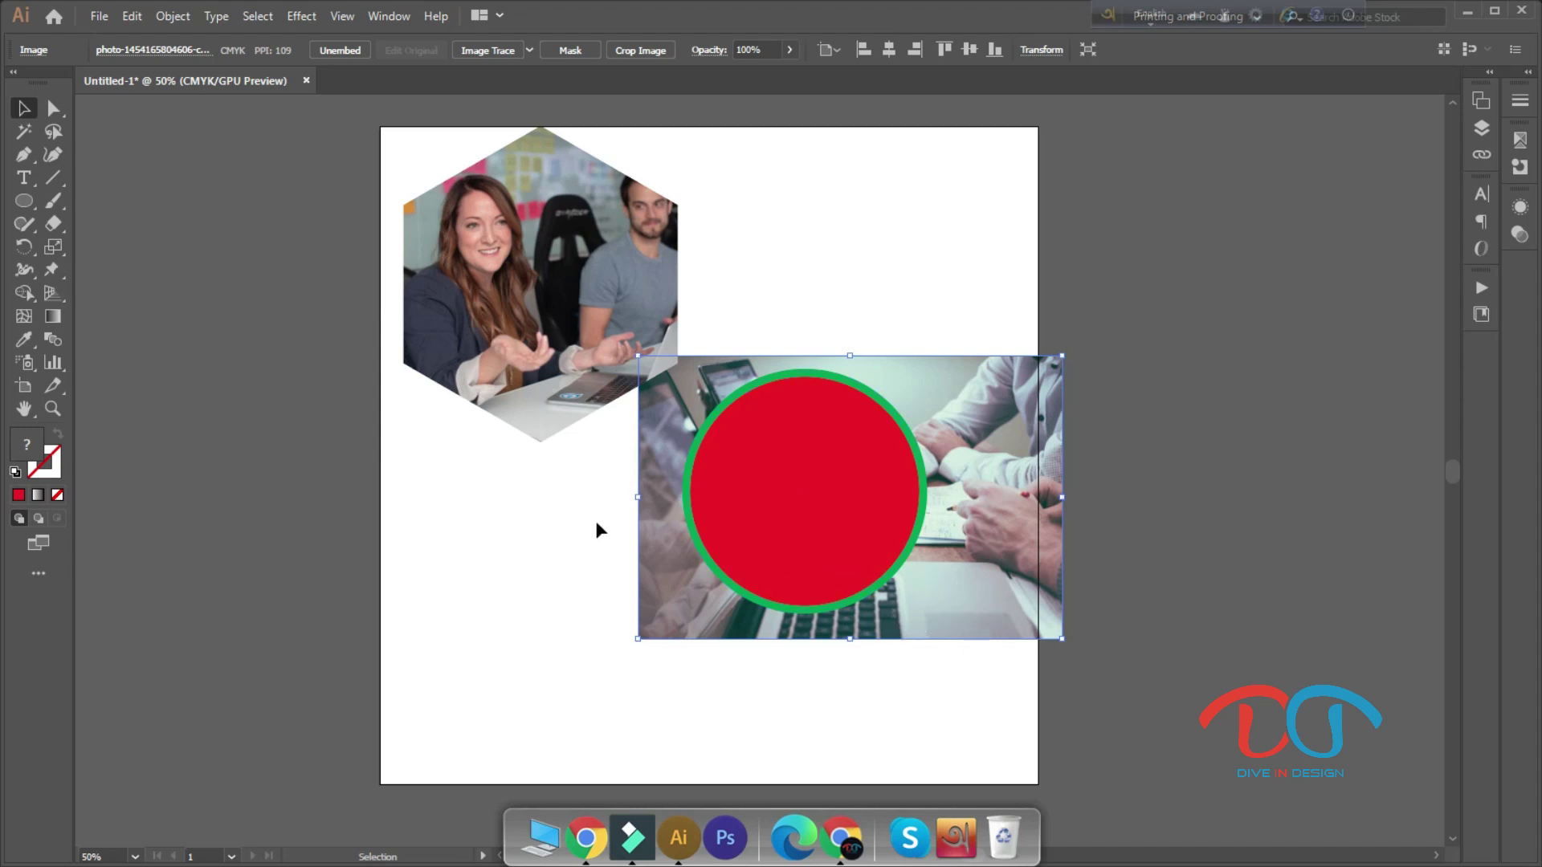
Select the laptop photo with the red circle and apply Make Clipping Mask
shift+click(854, 494)
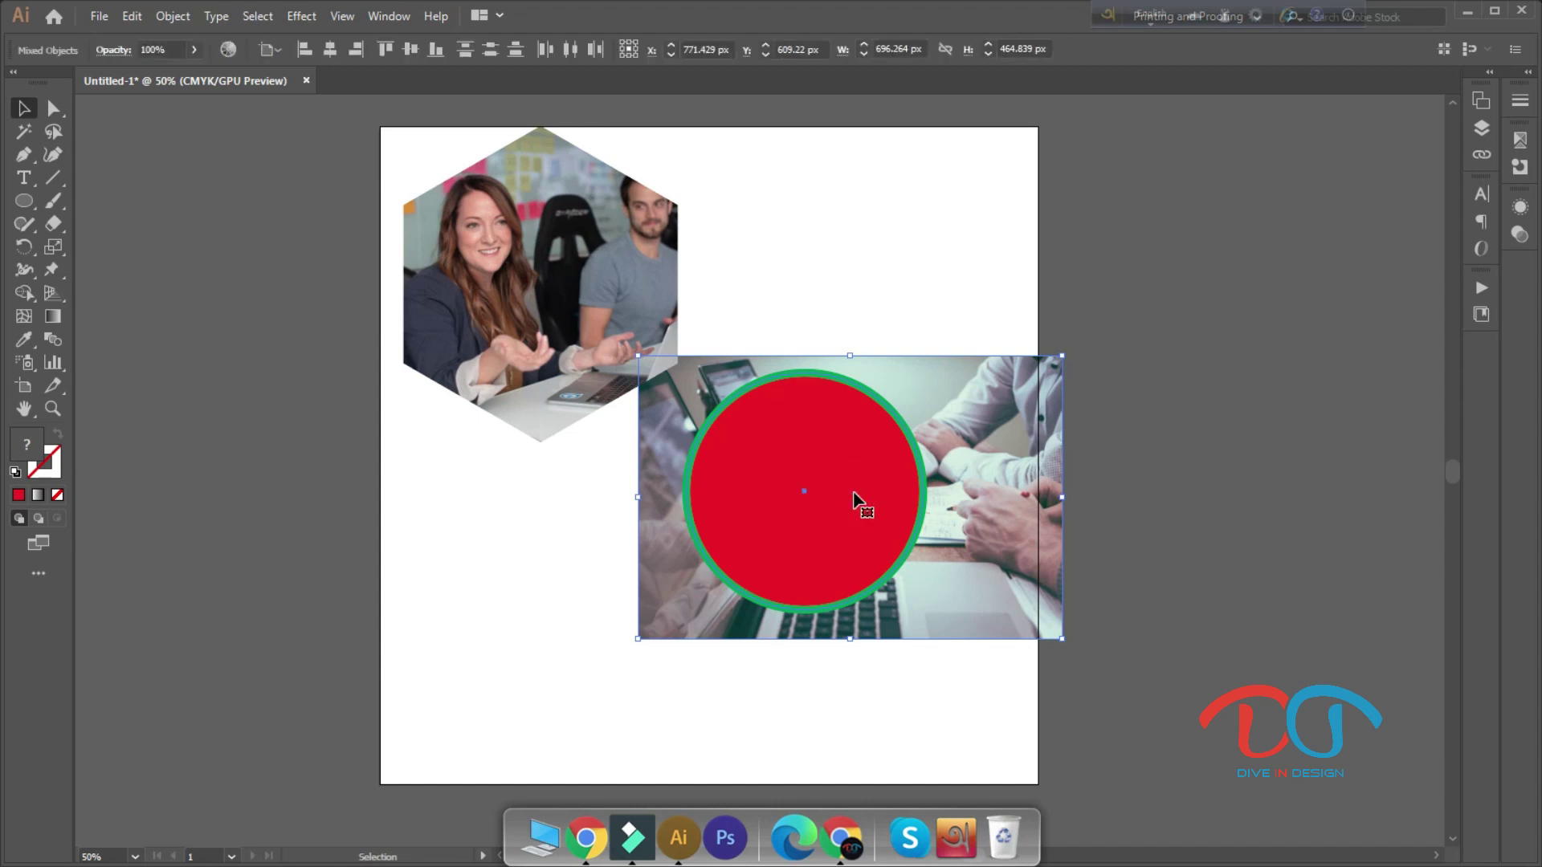
right_click(854, 495)
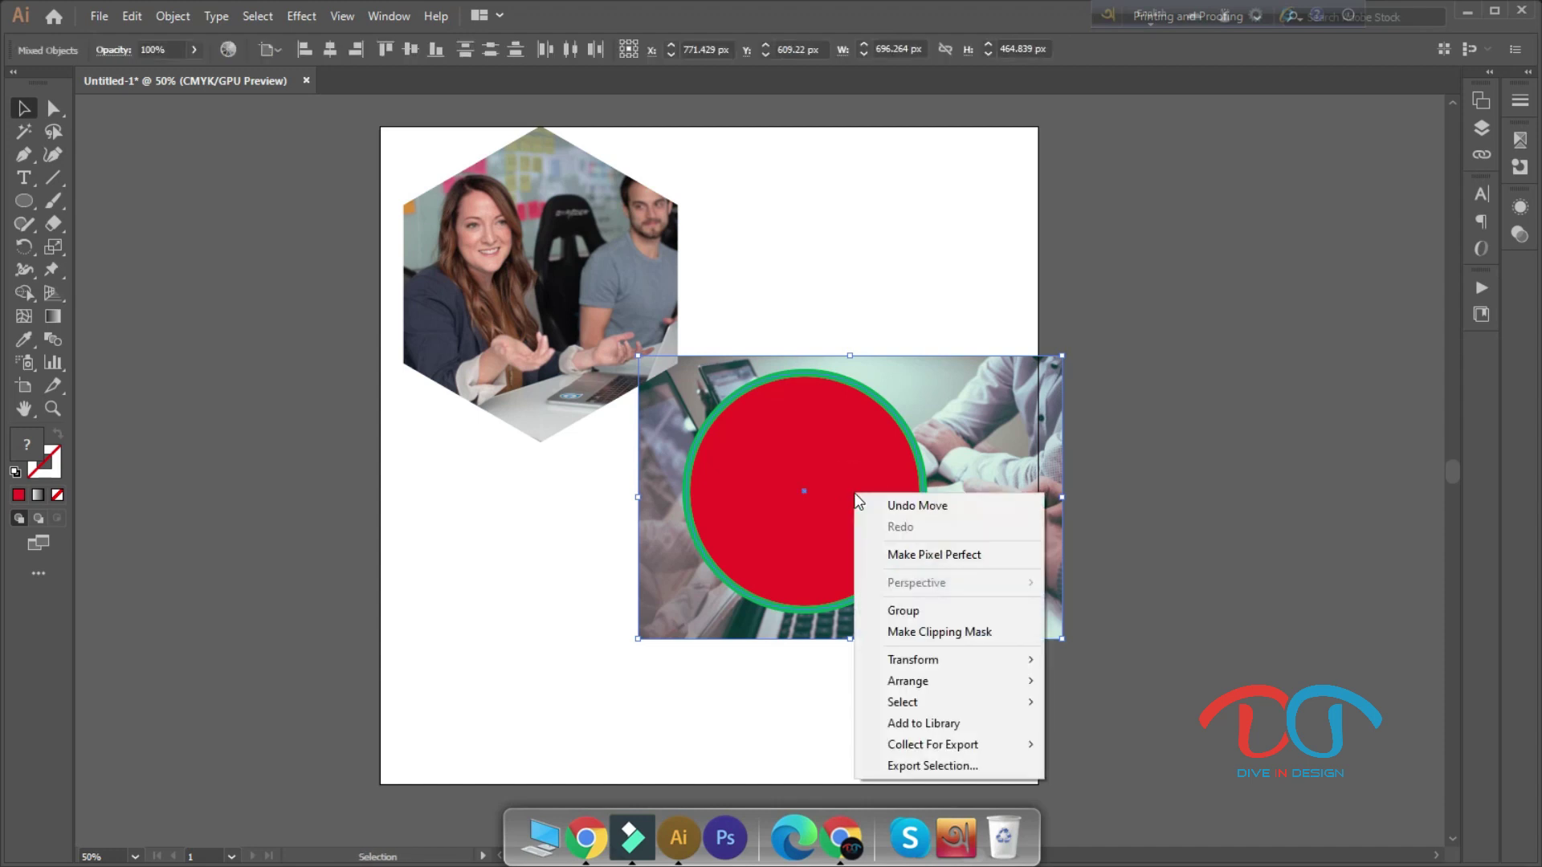
click(918, 631)
click(850, 660)
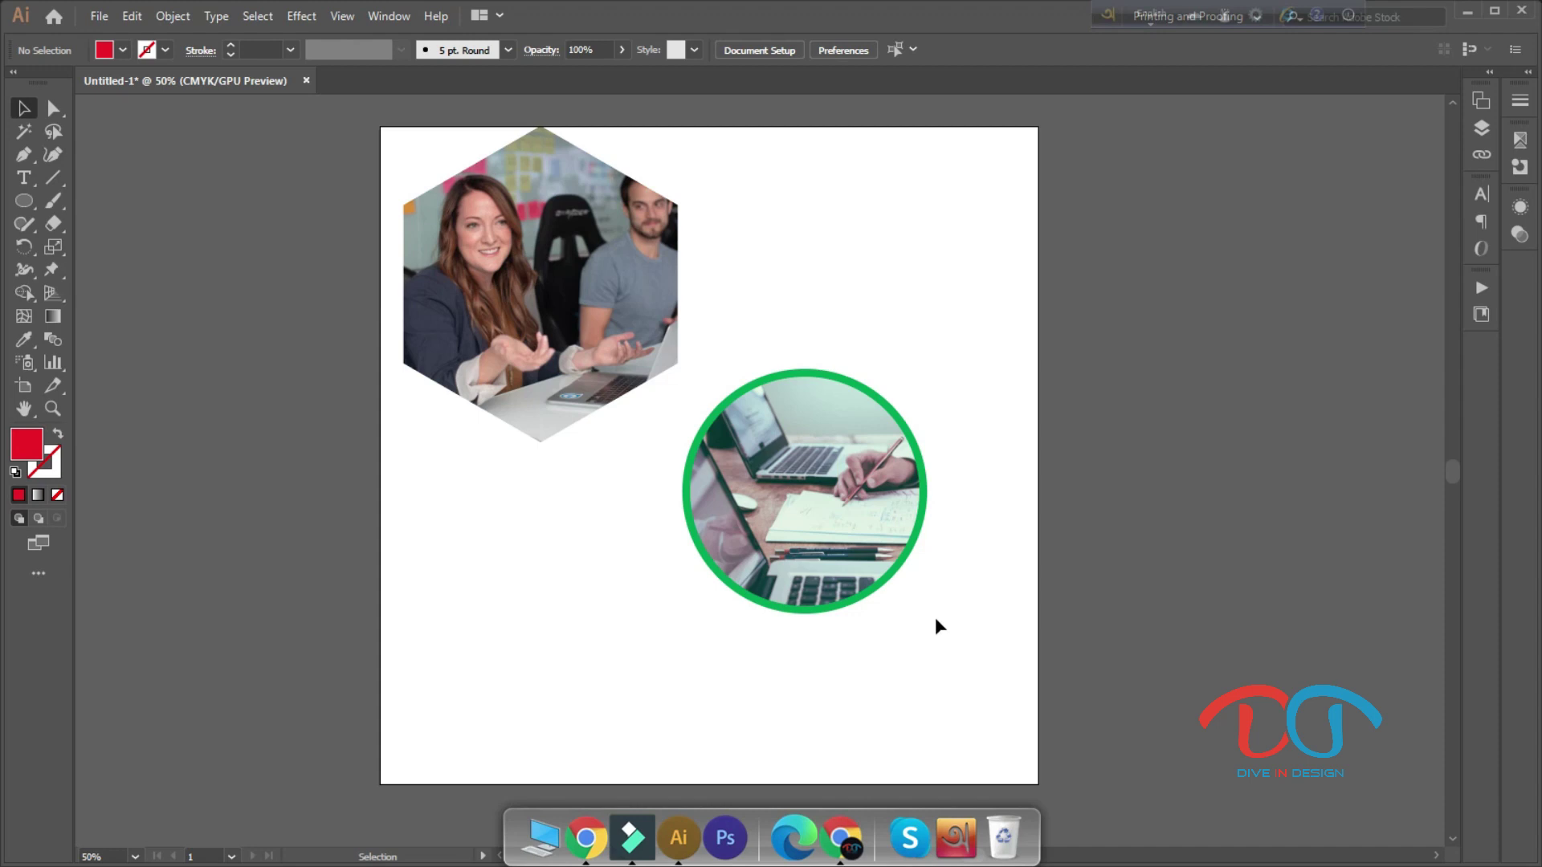
Align the green ring over the circular laptop photo
drag(927, 617, 803, 495)
click(970, 671)
drag(891, 576, 929, 612)
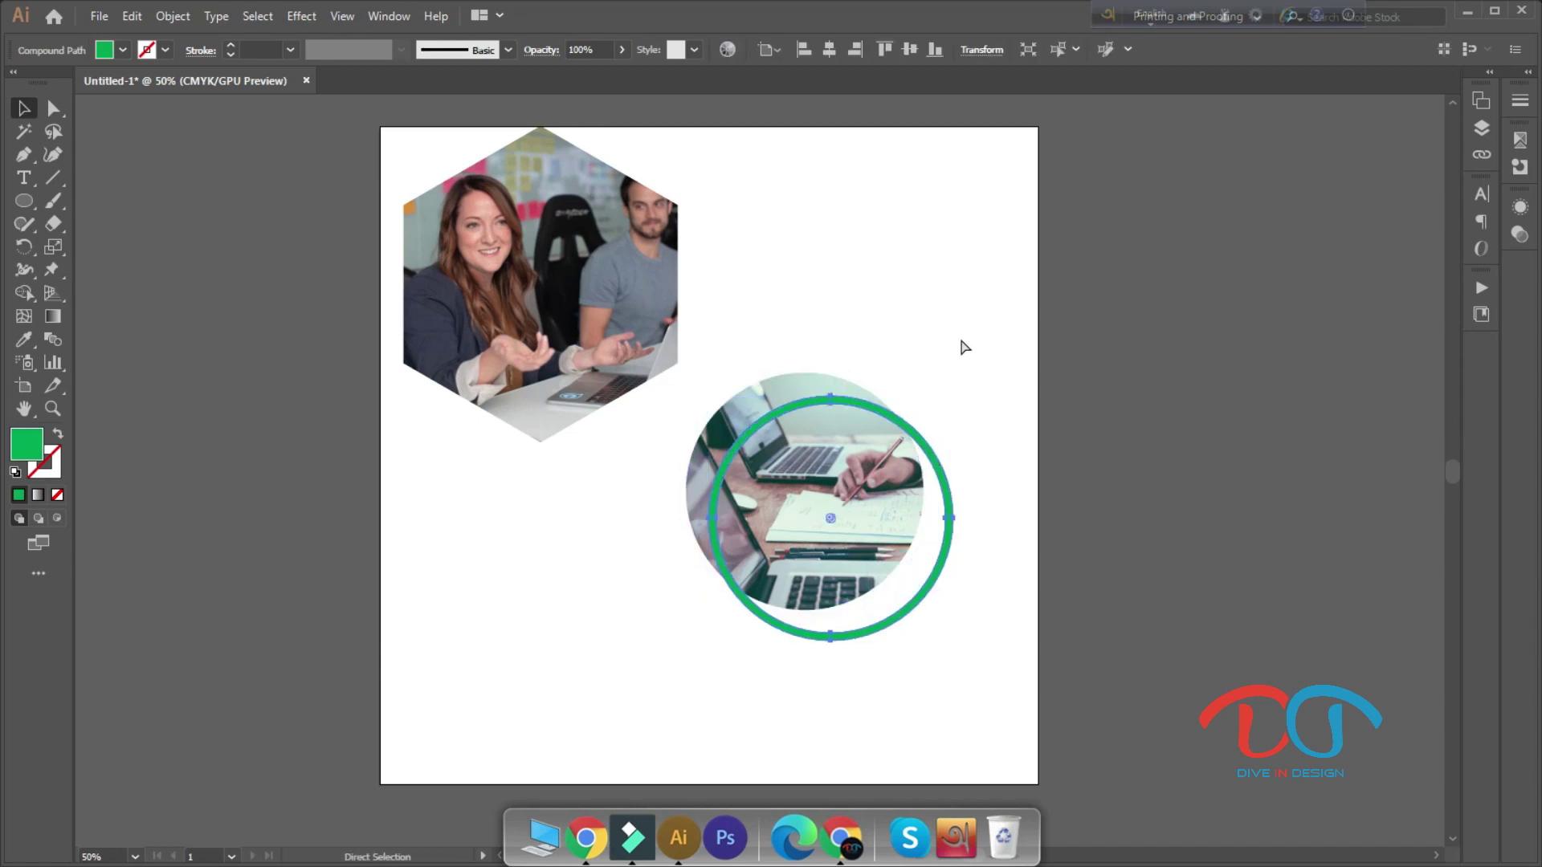
key(ctrl+z)
click(1001, 509)
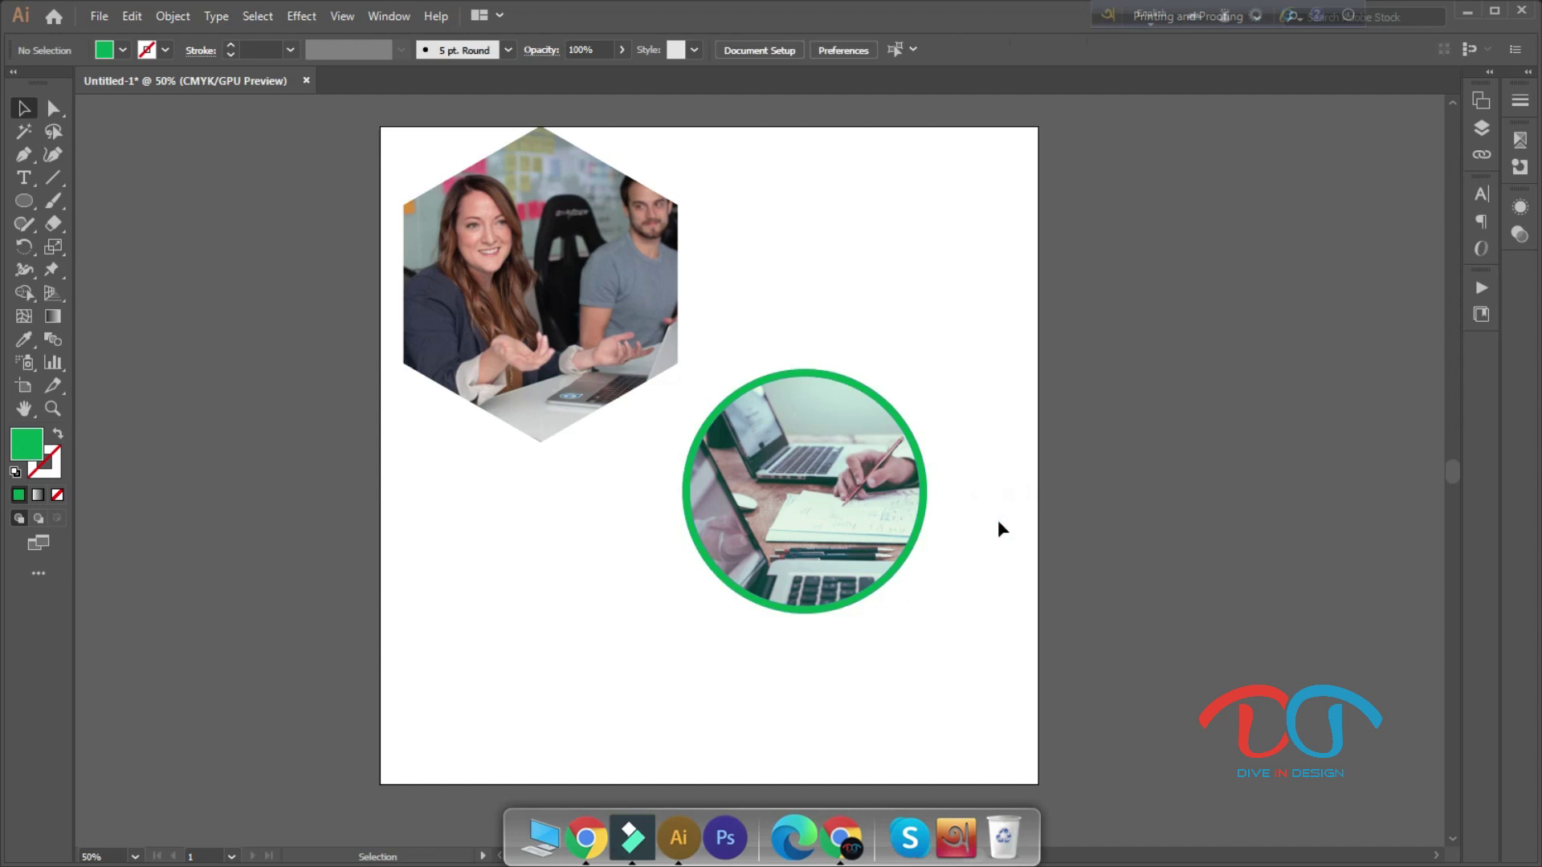
Group the ring with the laptop photo and move the group beside the hexagon
drag(981, 560, 807, 470)
right_click(825, 473)
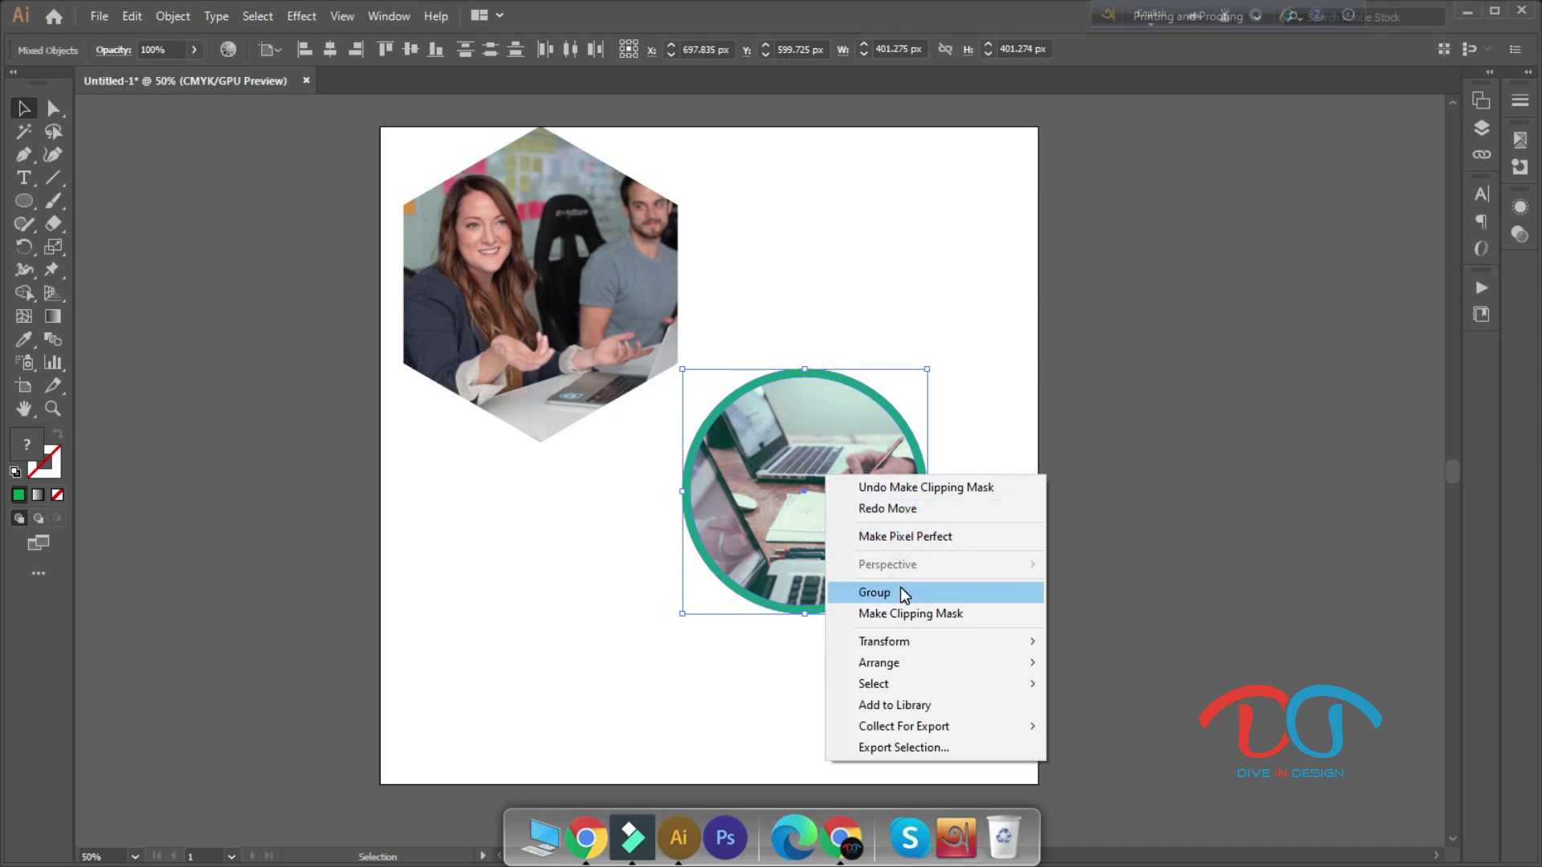
click(874, 593)
drag(1050, 643, 637, 354)
mouse_move(862, 508)
mouse_down()
mouse_move(894, 399)
mouse_move(880, 423)
mouse_up()
click(860, 560)
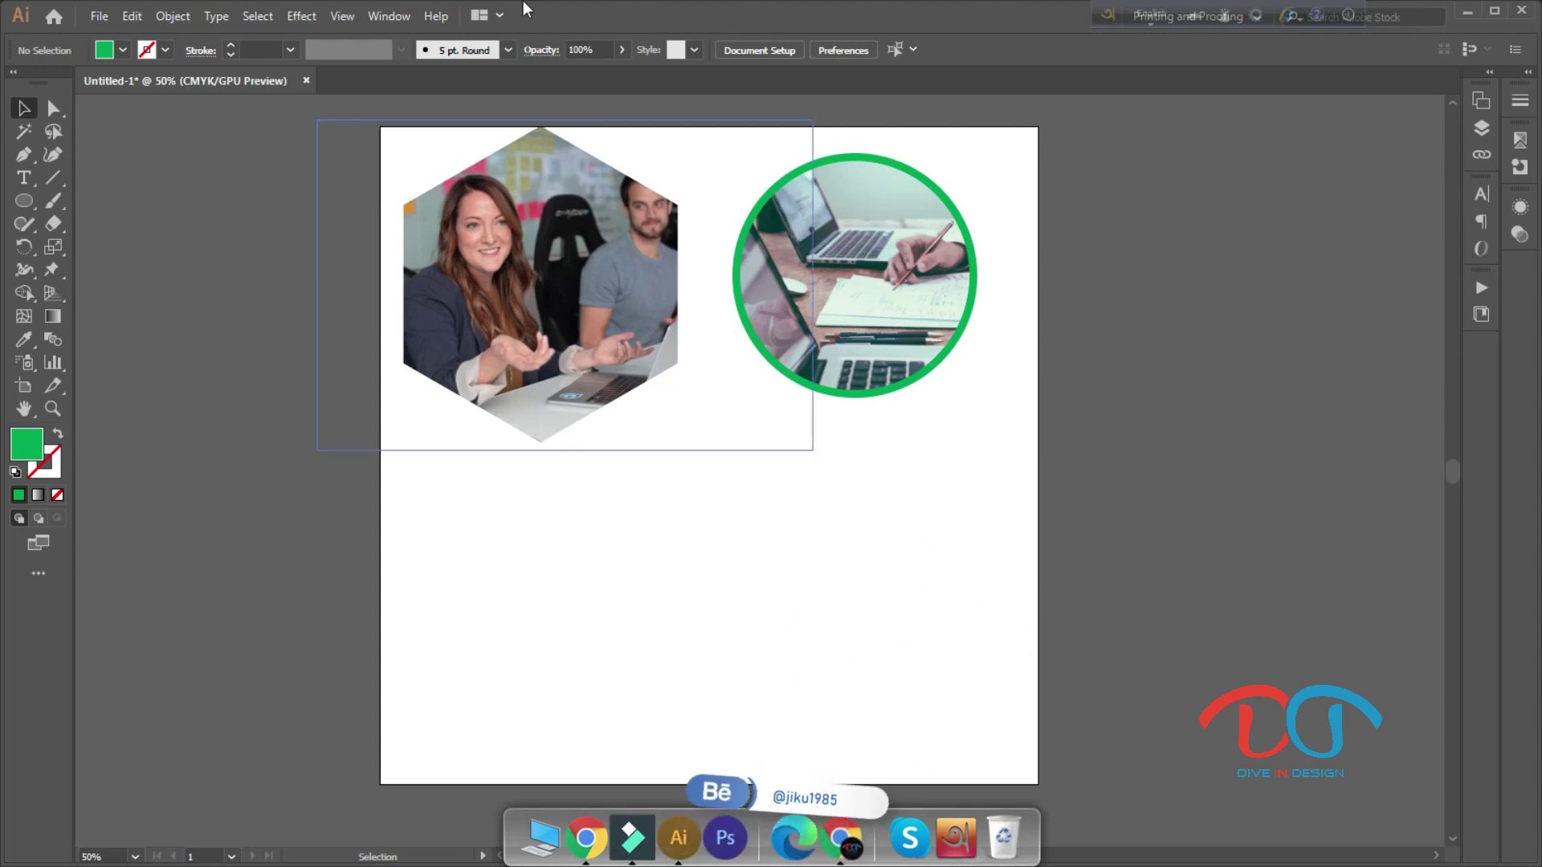
Place a 93 pt Myriad Pro text line below the photos reading DESIGN
click(27, 177)
click(615, 574)
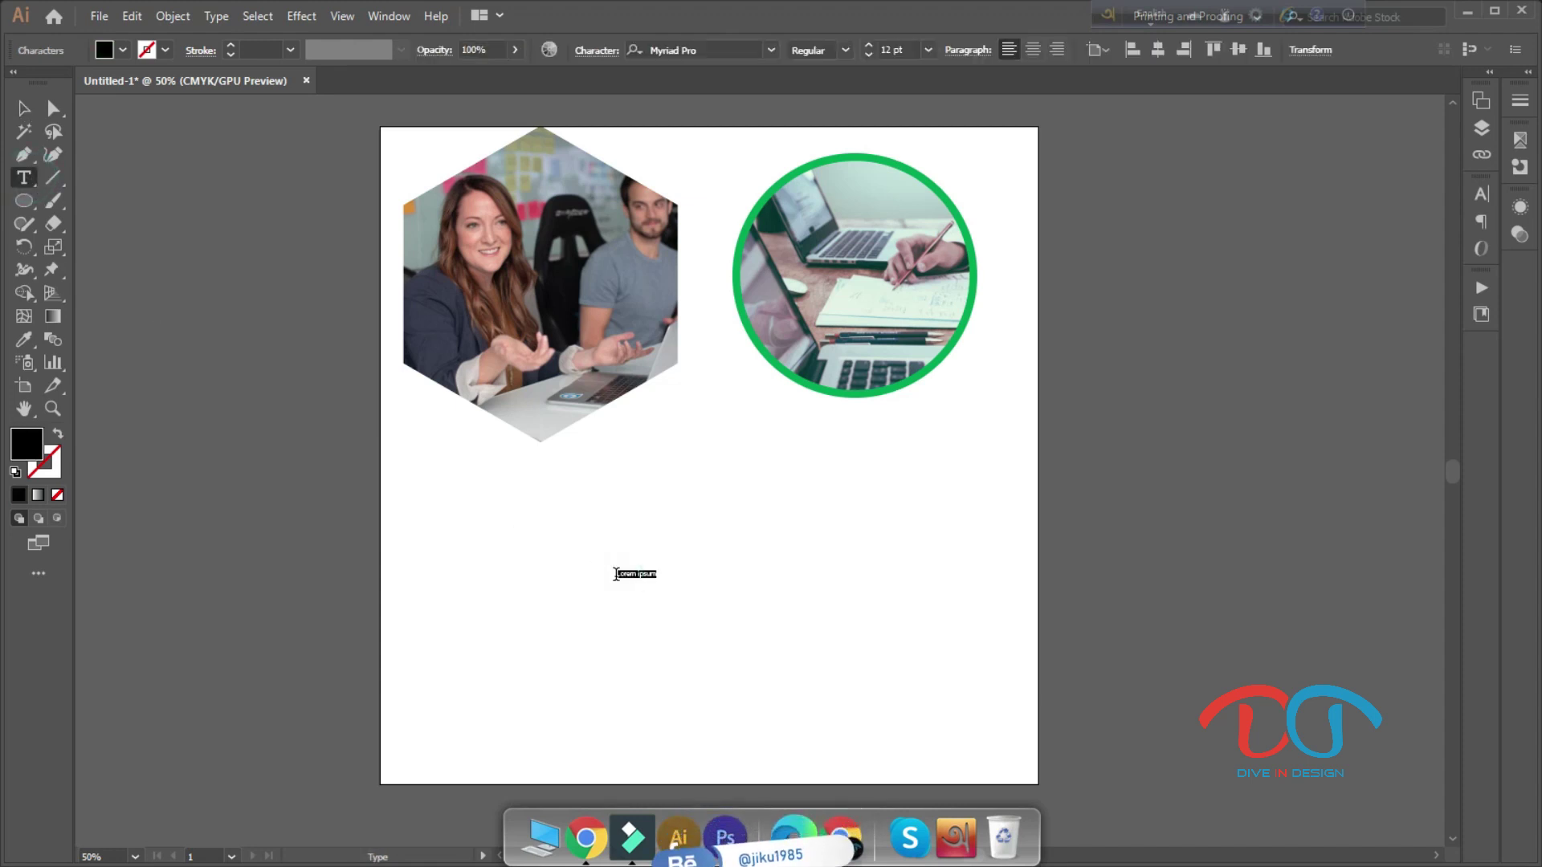
click(868, 49)
drag(867, 49, 869, 48)
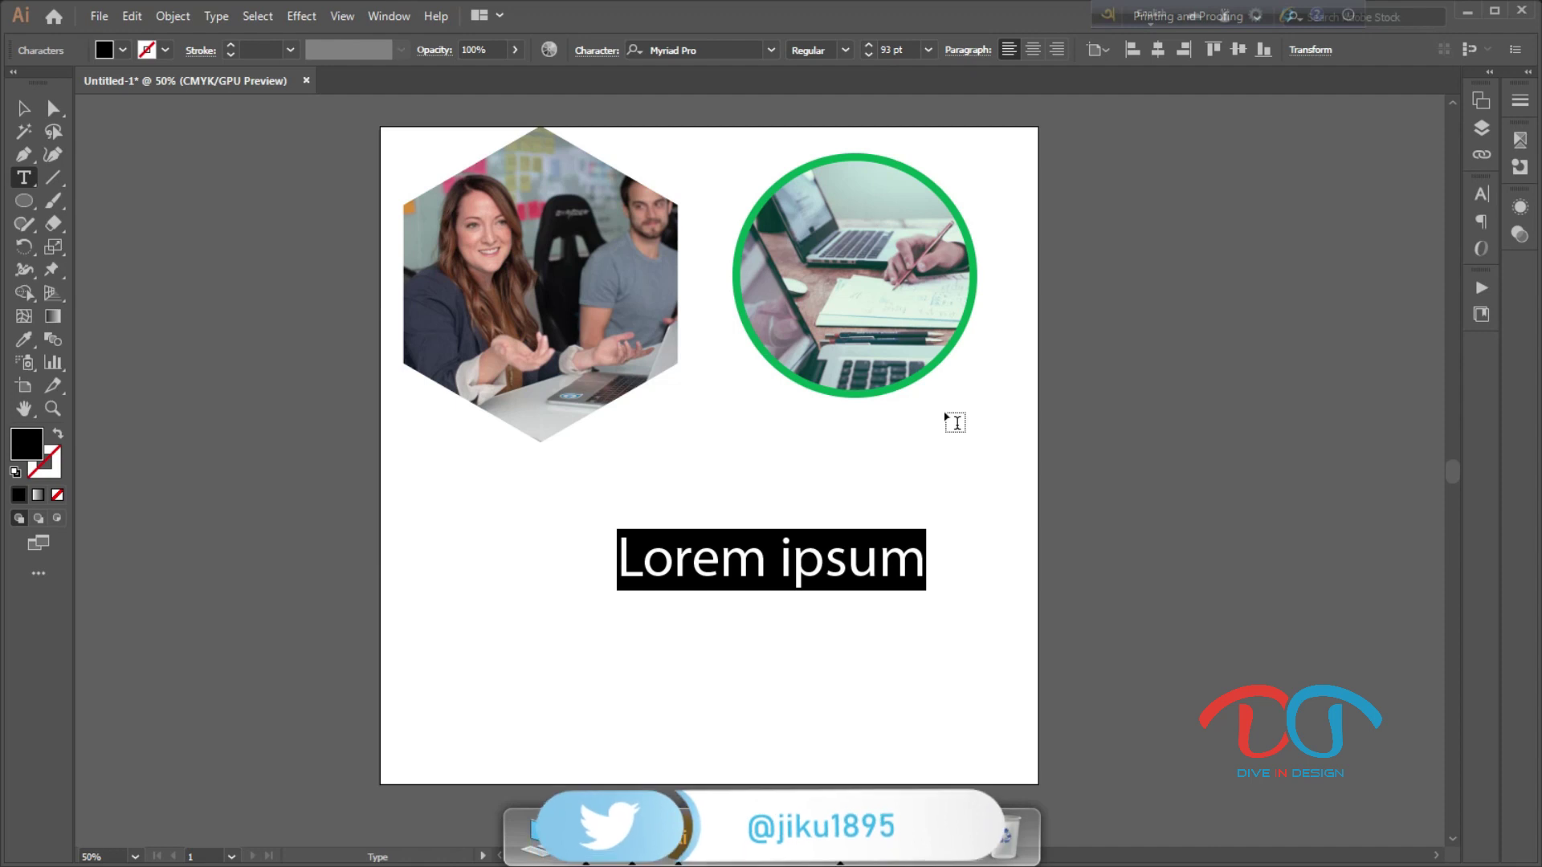
key(BackSpace)
text(DES)
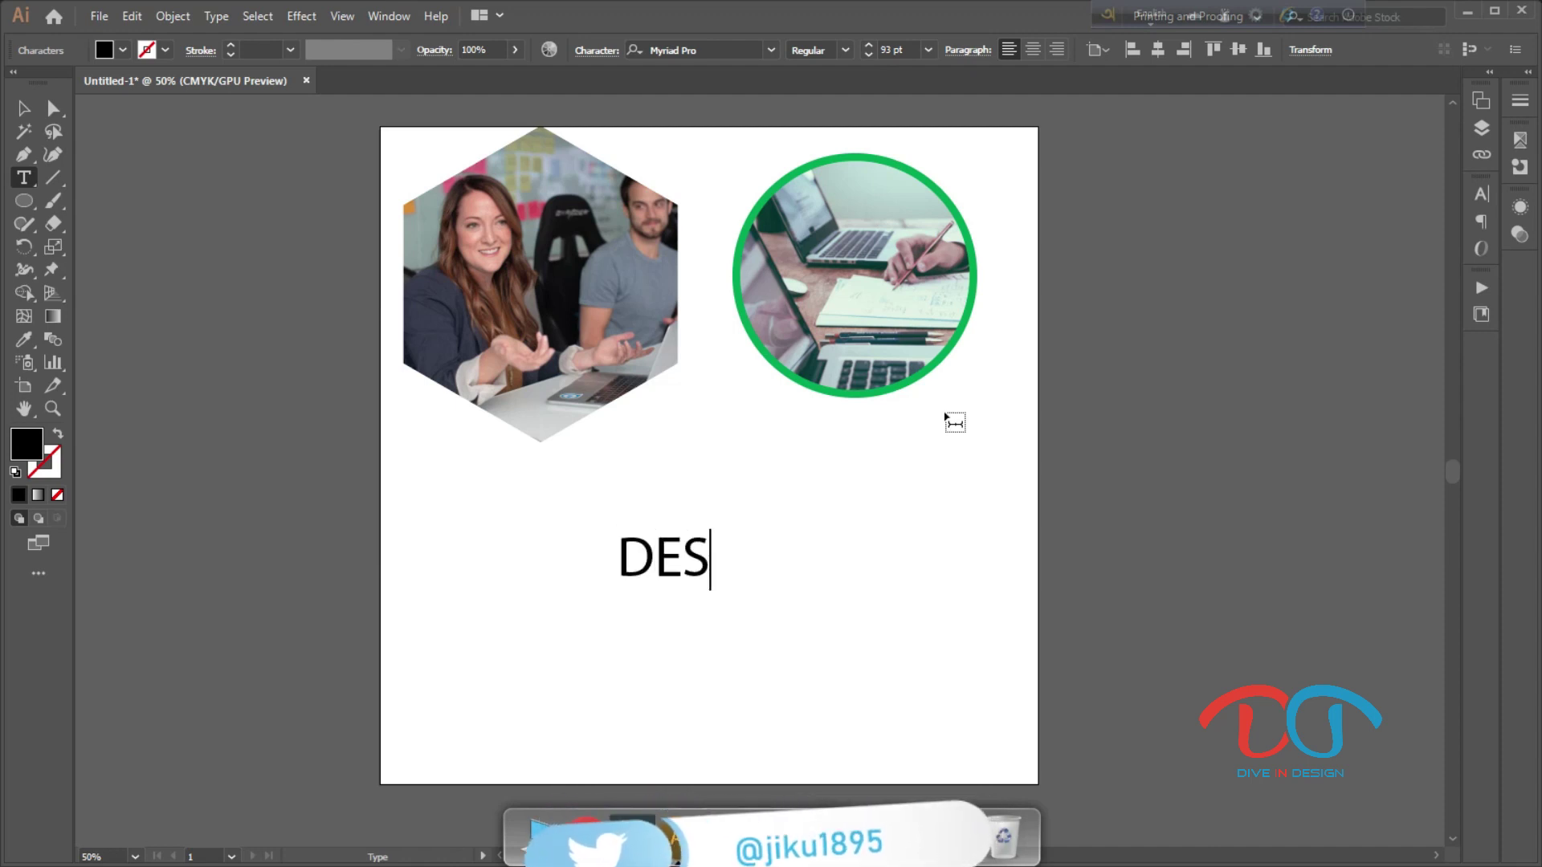
text(IG)
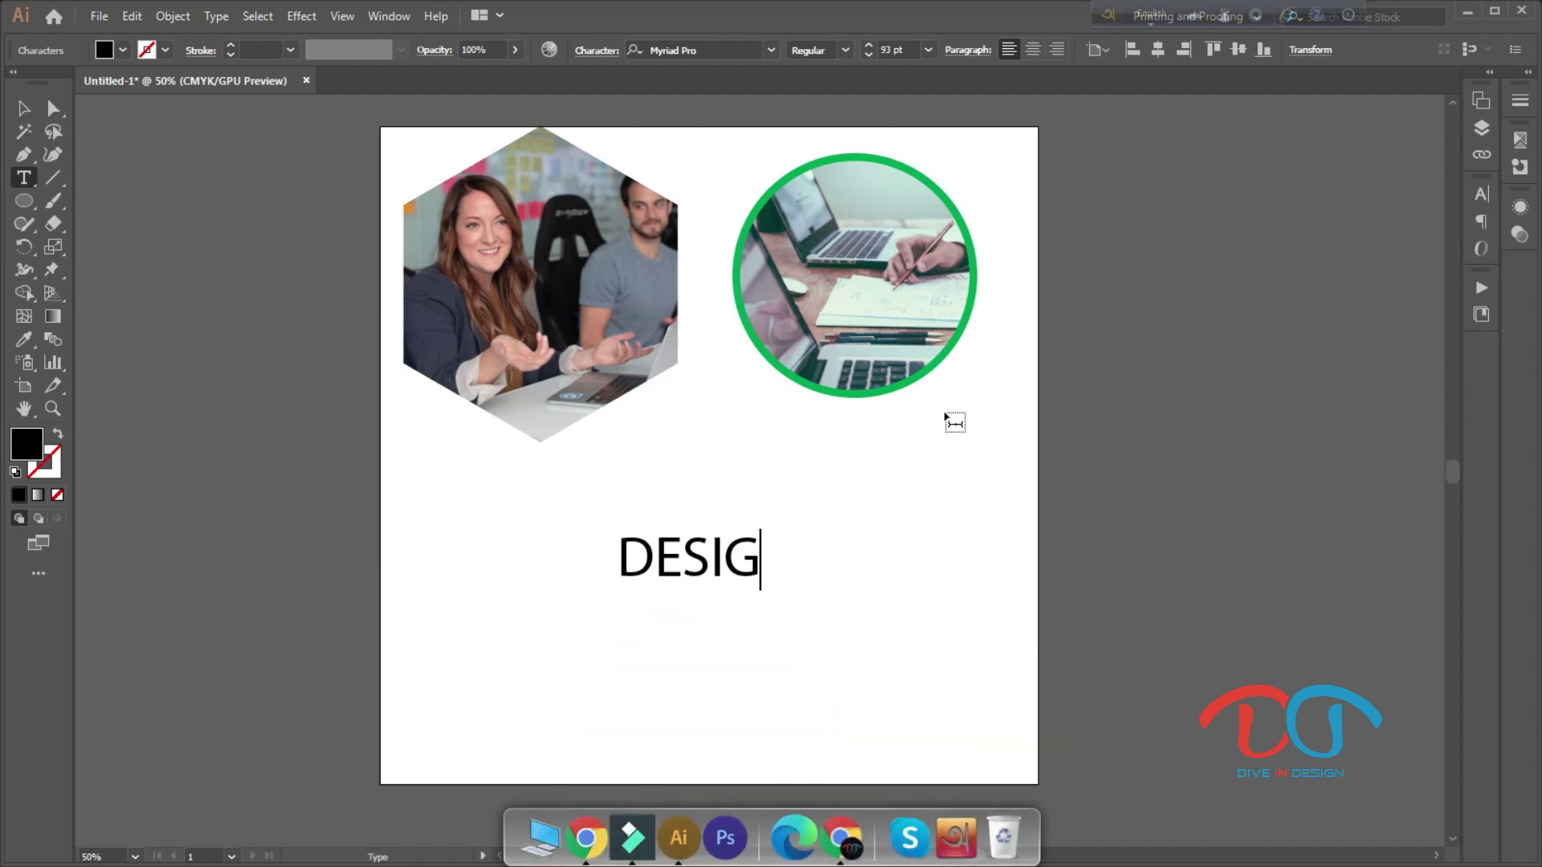
text(N)
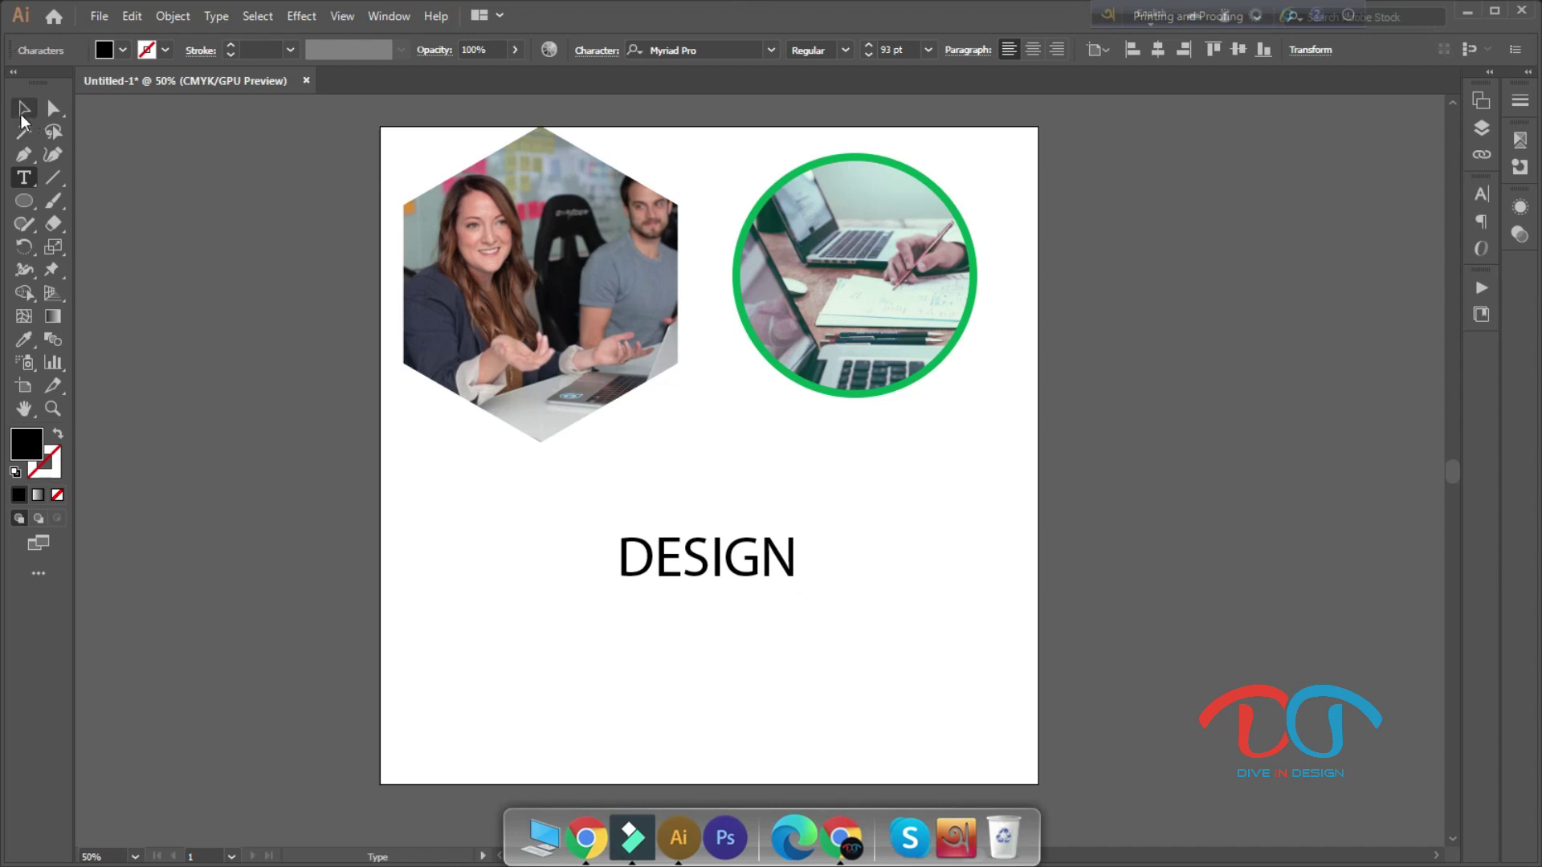
click(22, 112)
Set DESIGN to Myriad Pro Black and scale it up to about 248 pt
click(769, 50)
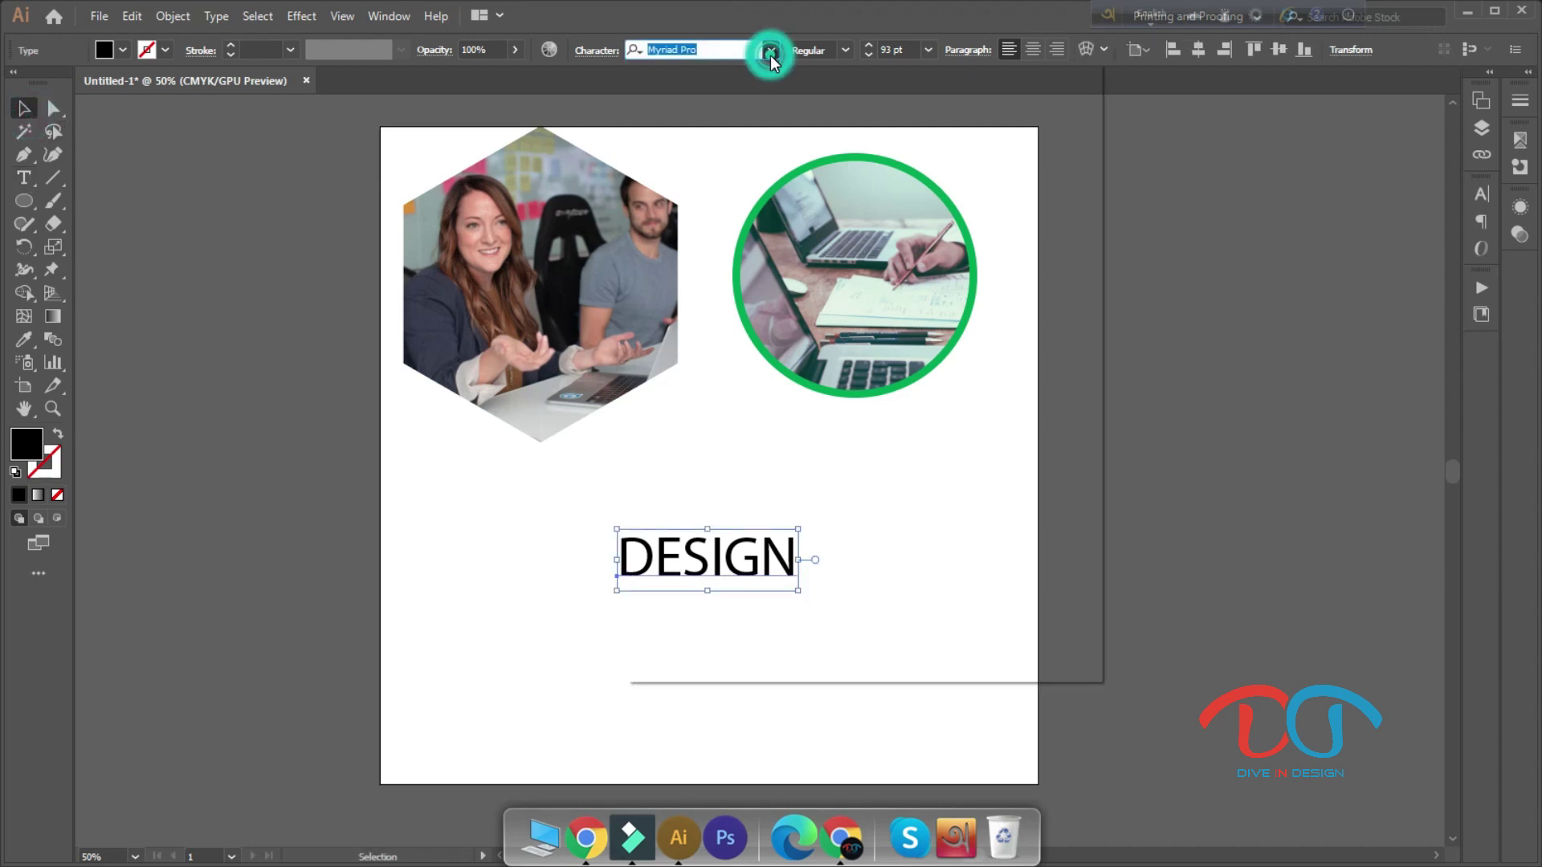
click(769, 50)
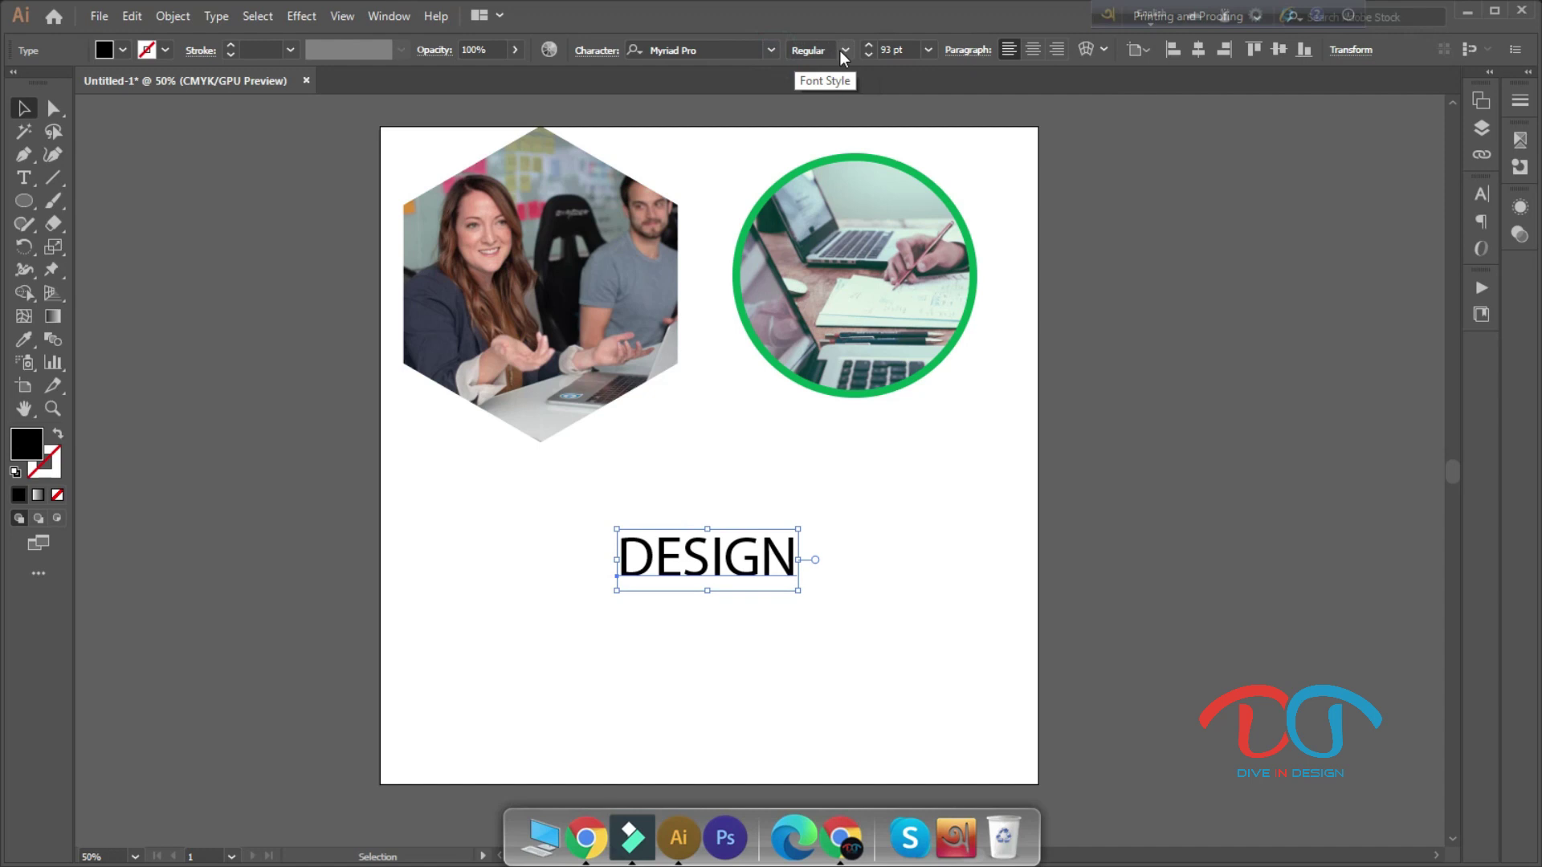
click(843, 50)
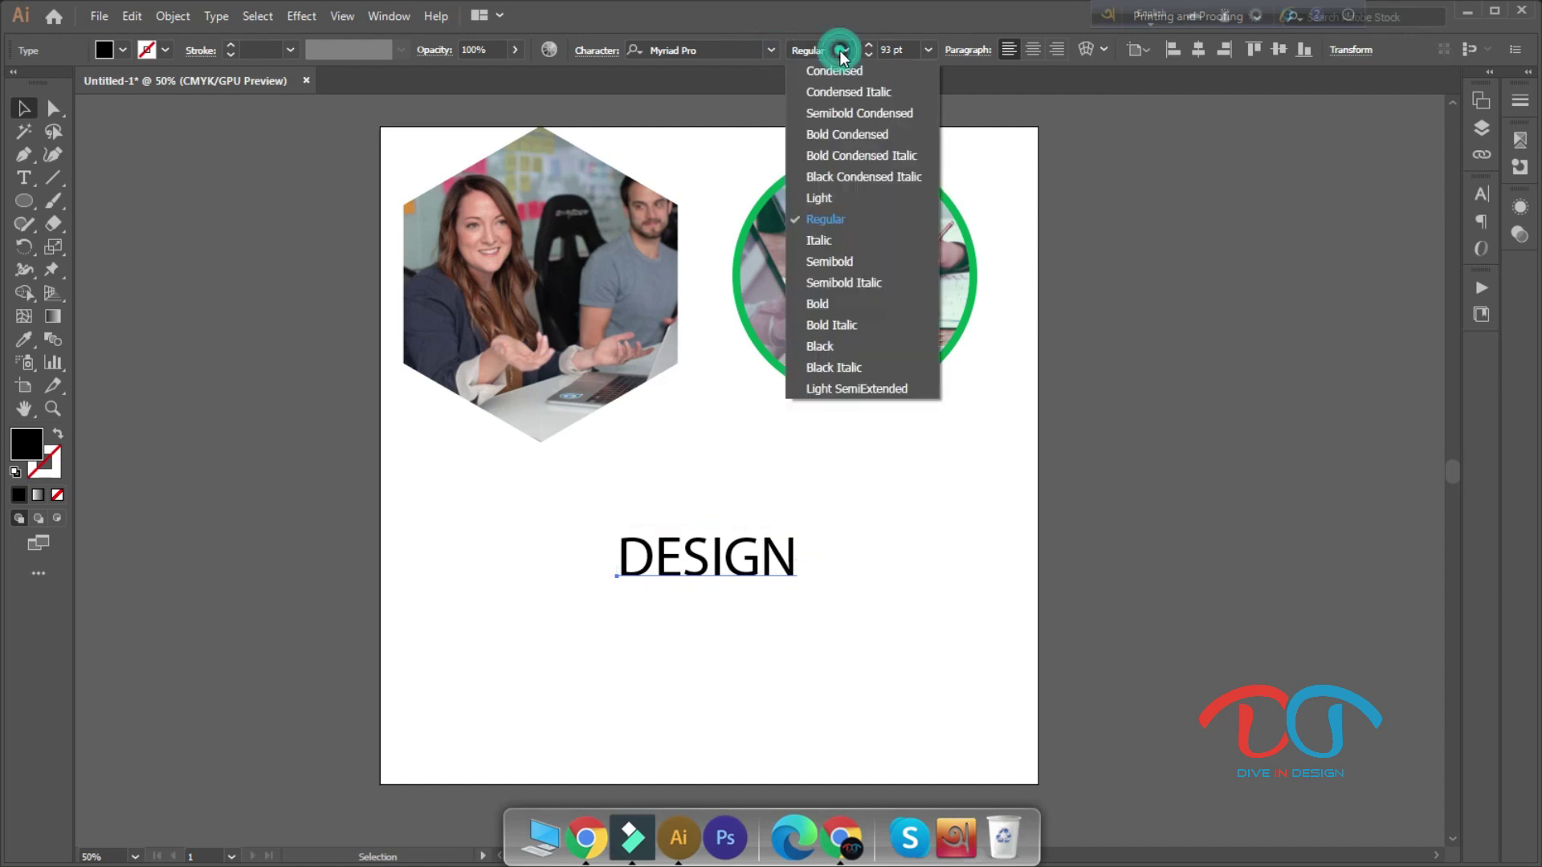
click(860, 350)
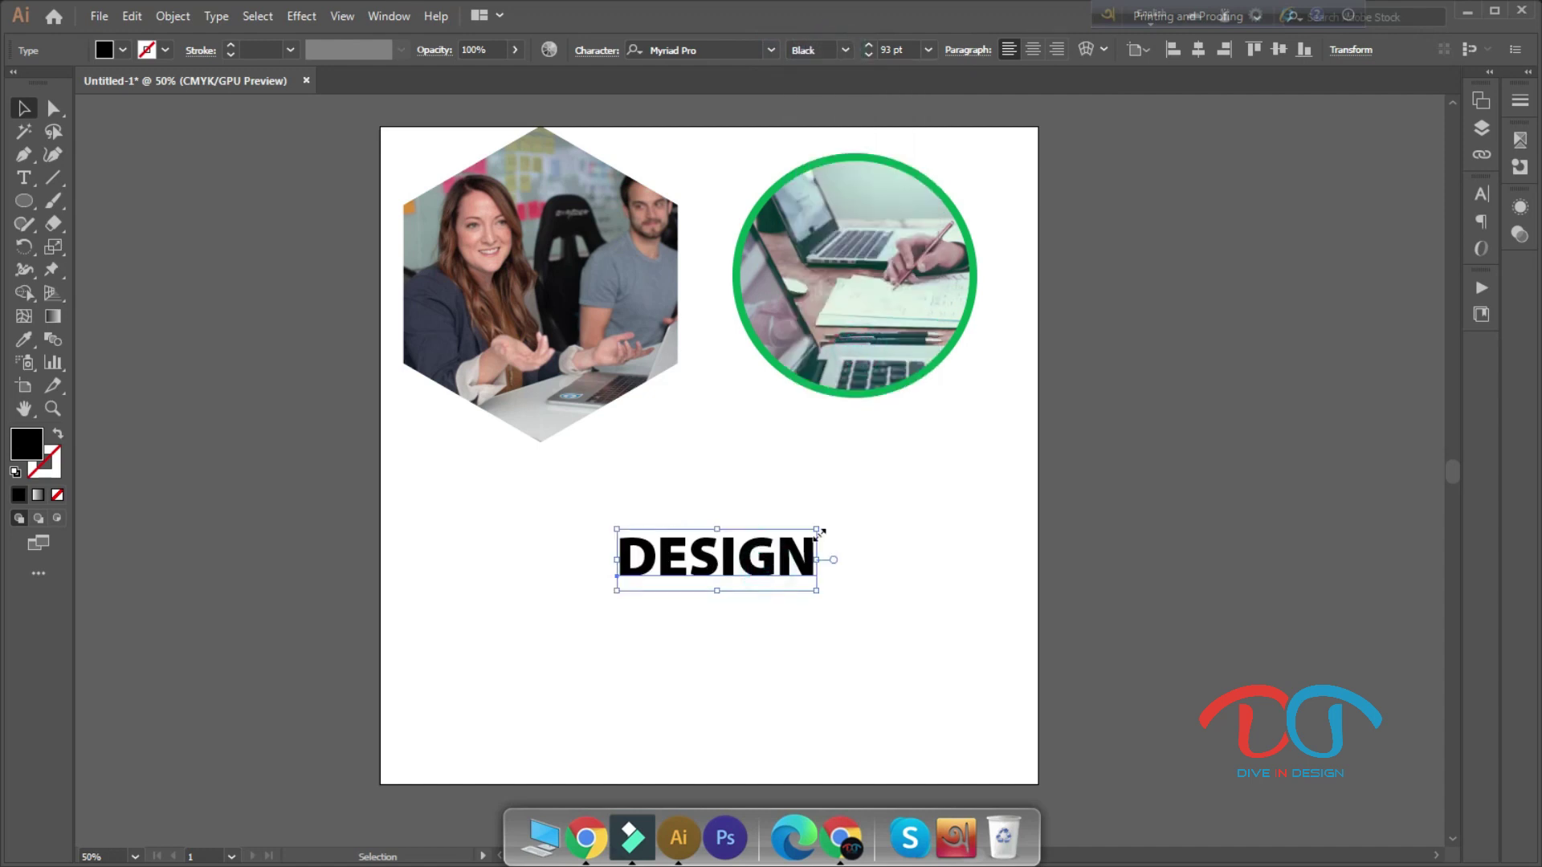
drag(817, 529, 982, 478)
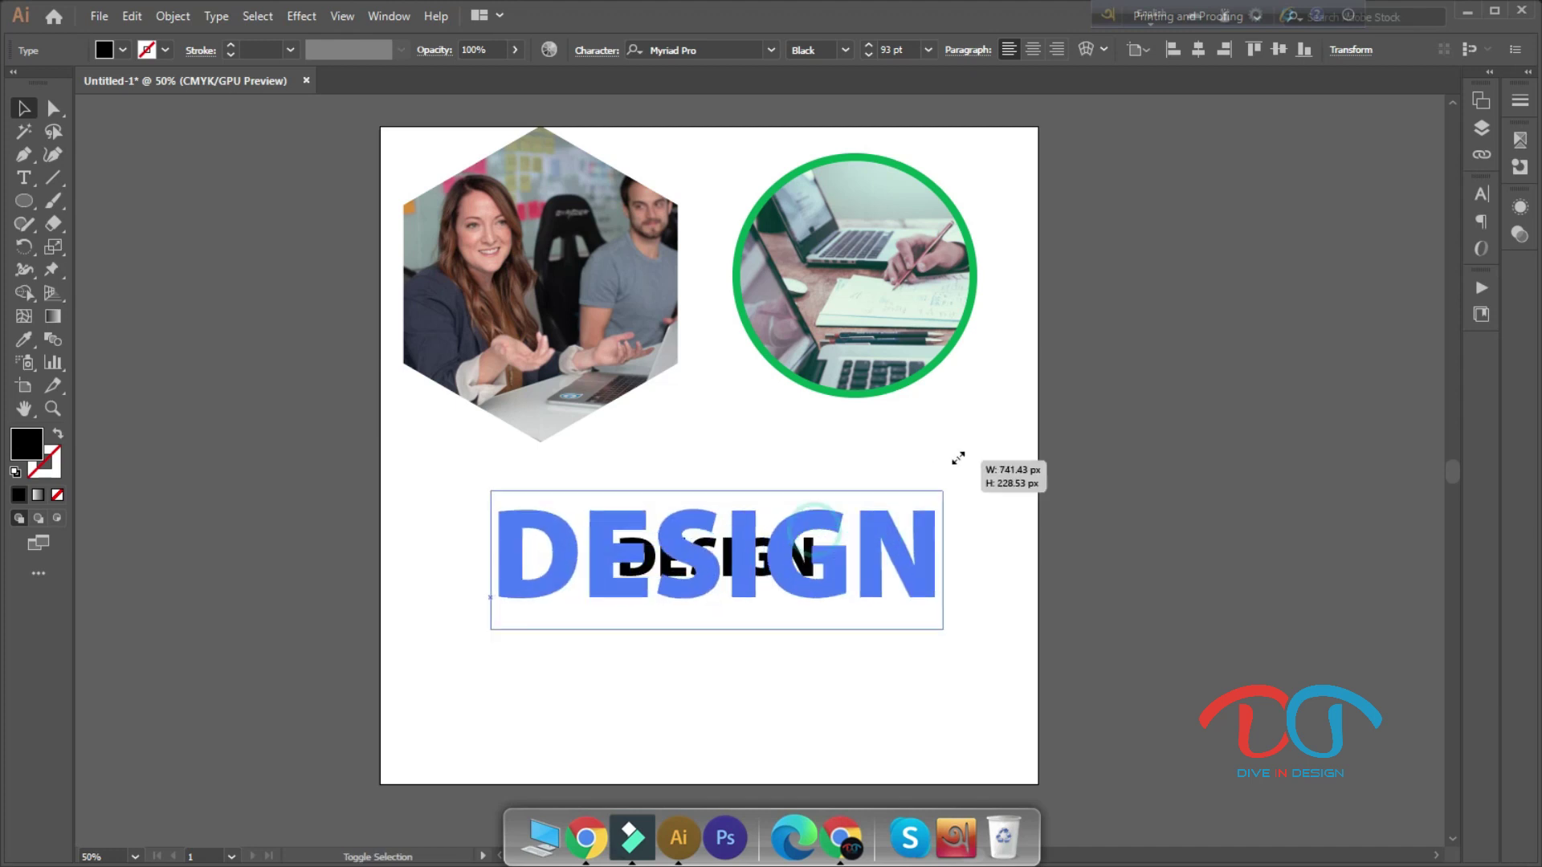
click(833, 461)
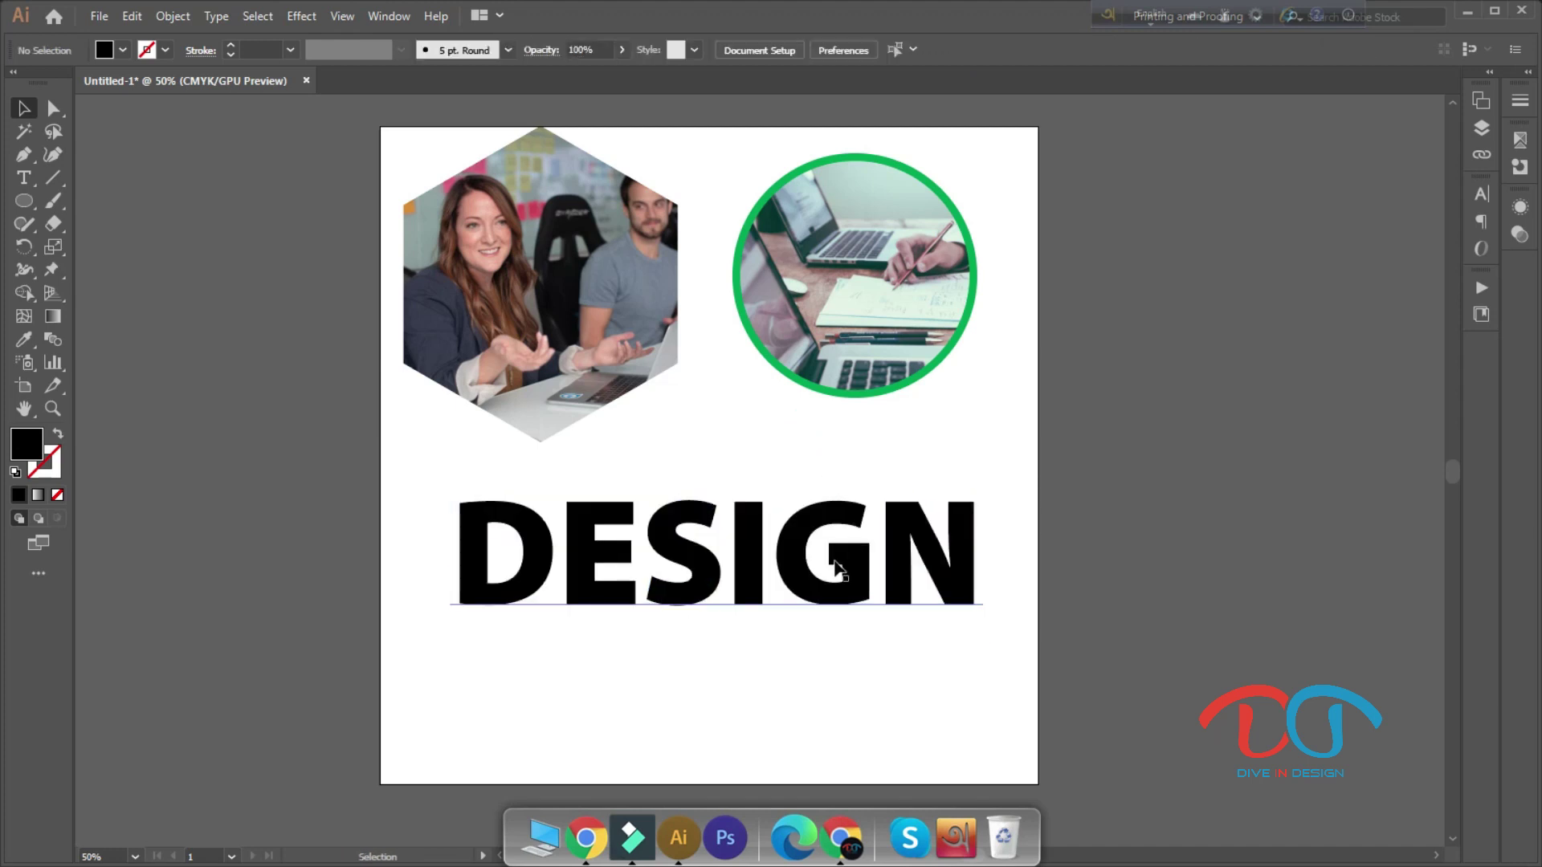
Open the laptop photo, bring it into Untitled-1, shrink it and place it over DESIGN
click(111, 24)
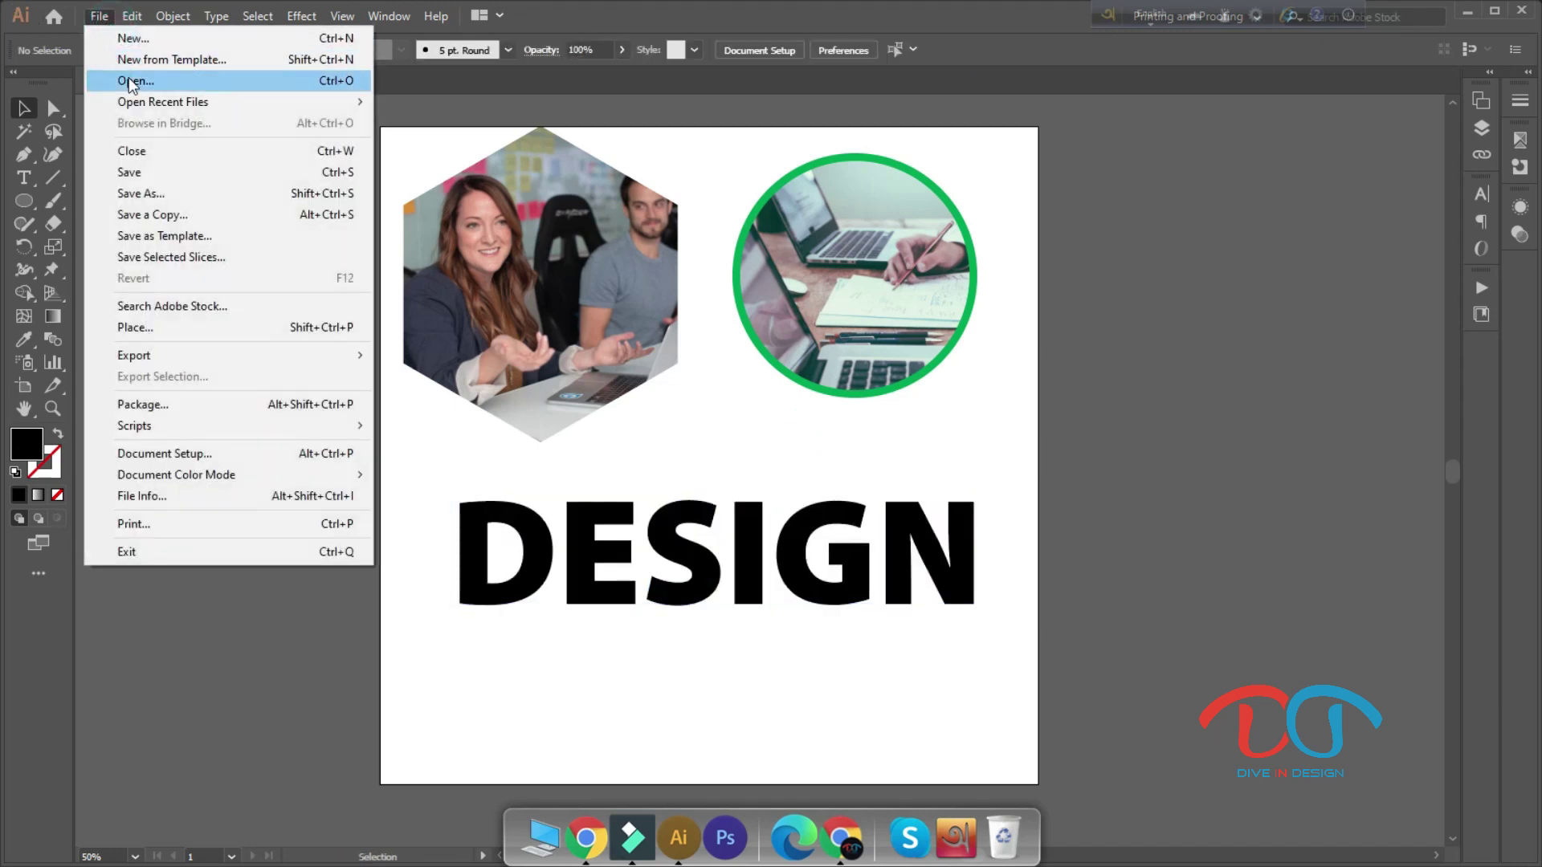
click(129, 77)
click(251, 181)
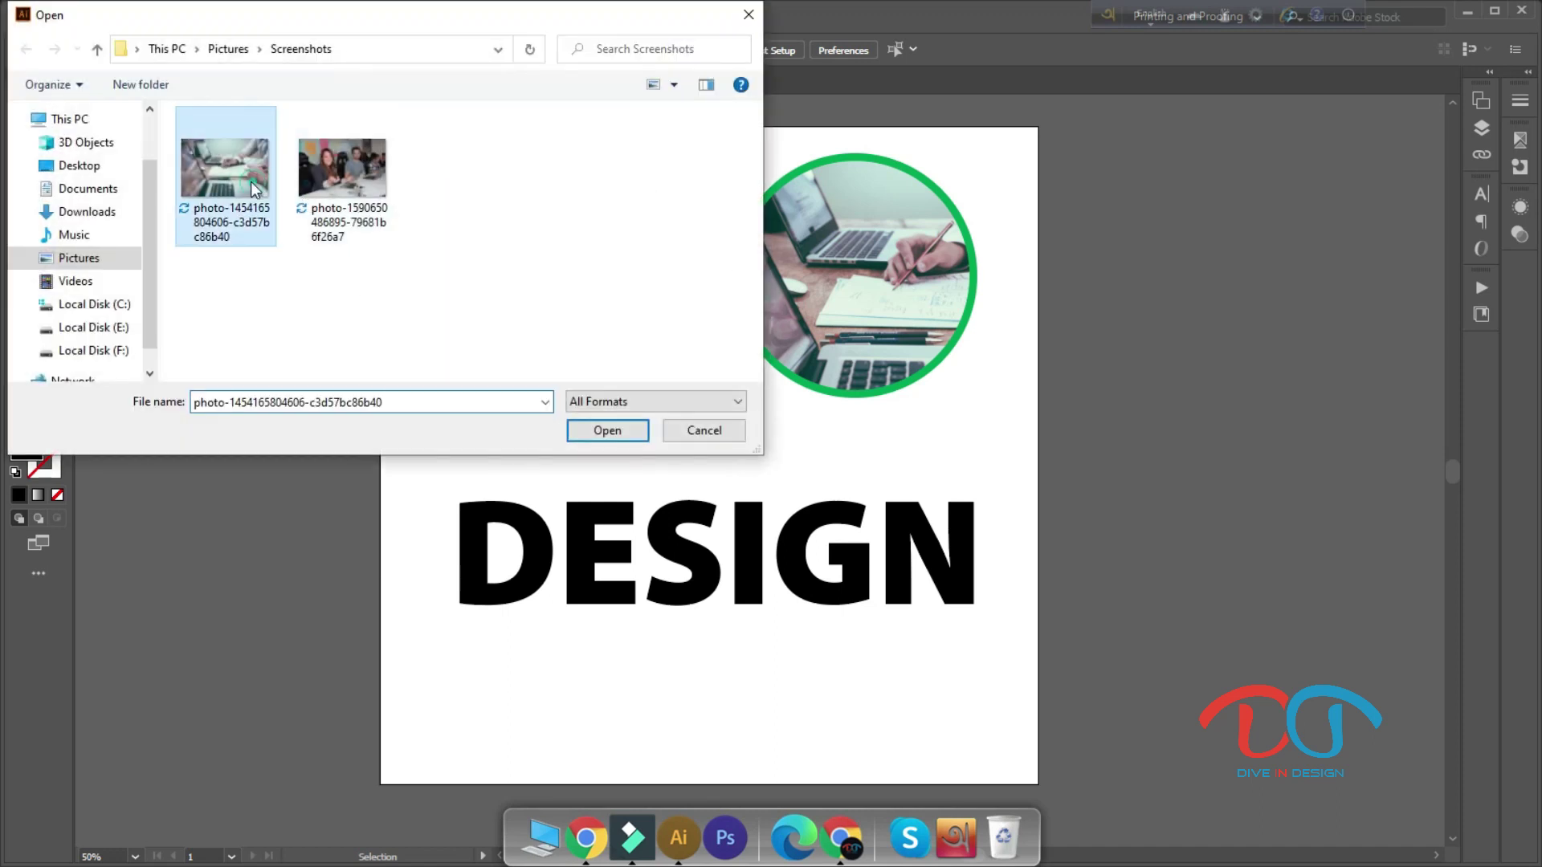
click(617, 431)
drag(719, 369, 240, 82)
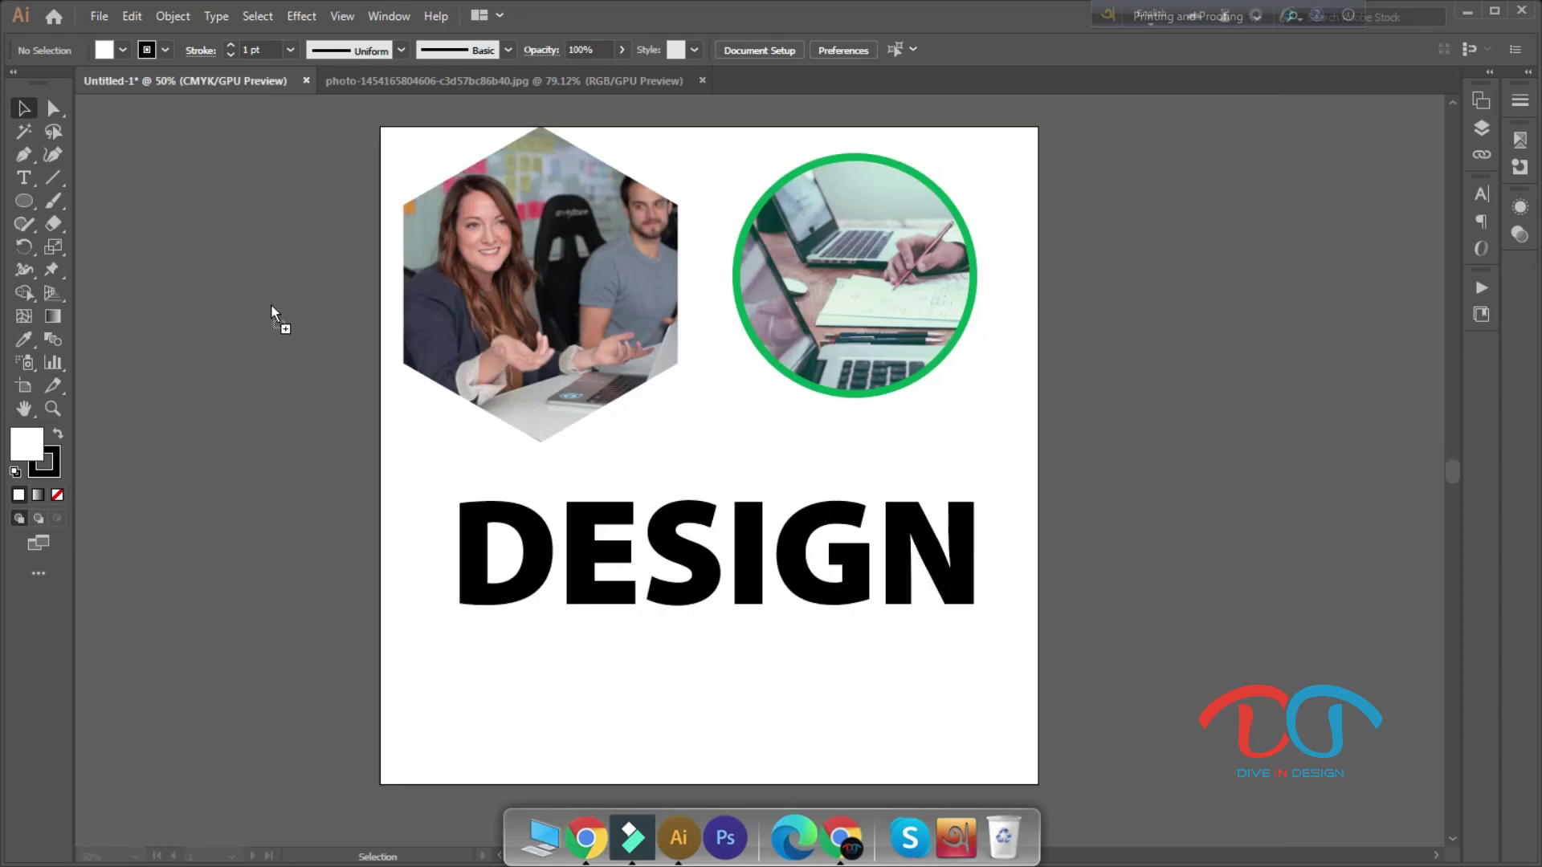
drag(272, 303, 272, 304)
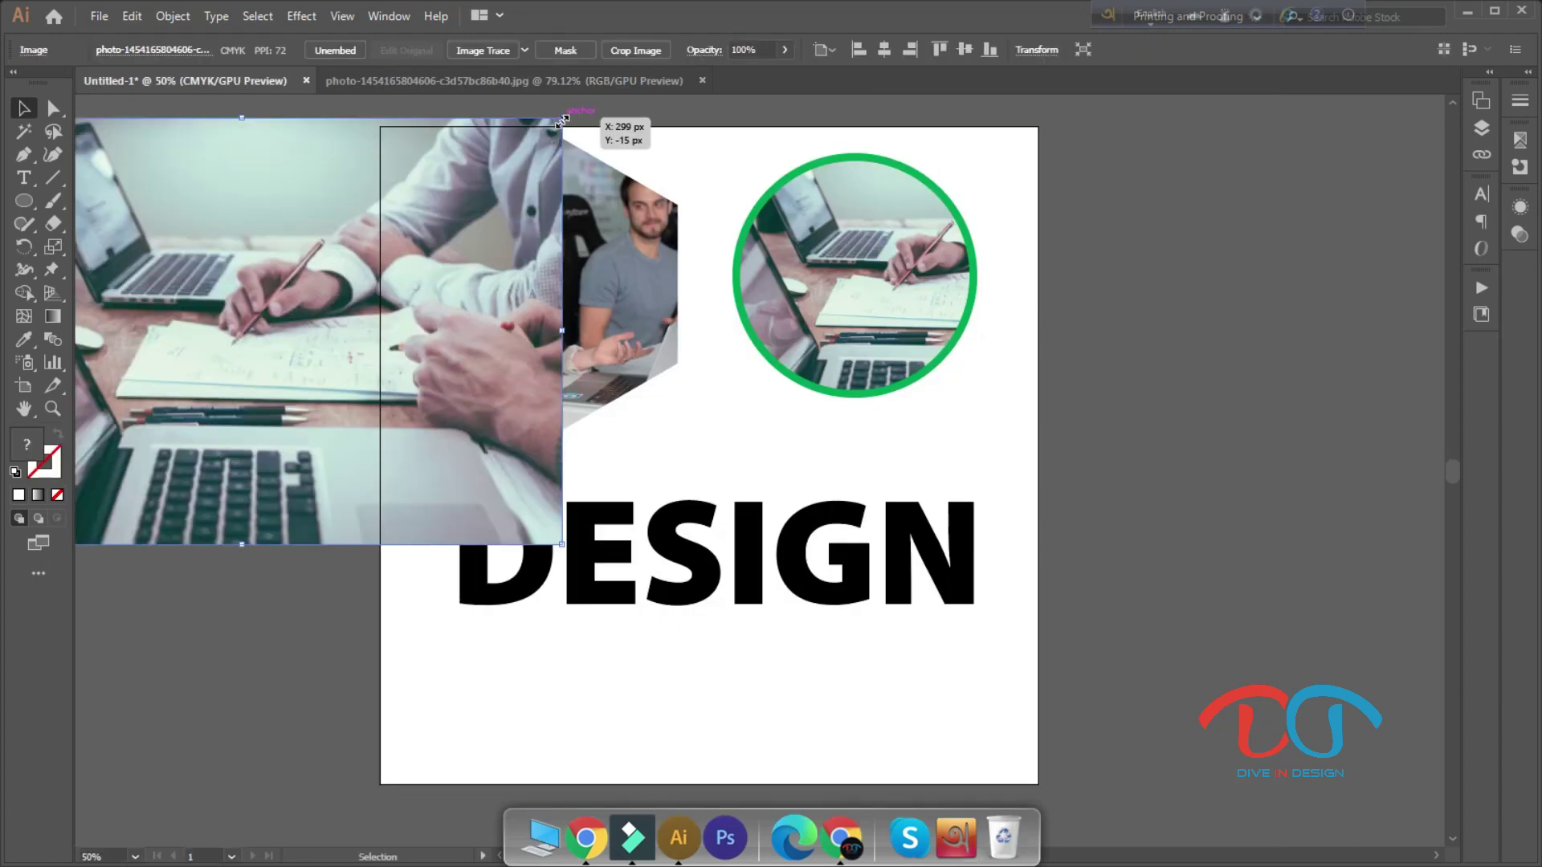
mouse_move(562, 120)
mouse_down()
mouse_move(451, 234)
mouse_move(410, 218)
mouse_up()
mouse_move(250, 360)
mouse_down()
mouse_move(747, 598)
mouse_move(702, 586)
mouse_up()
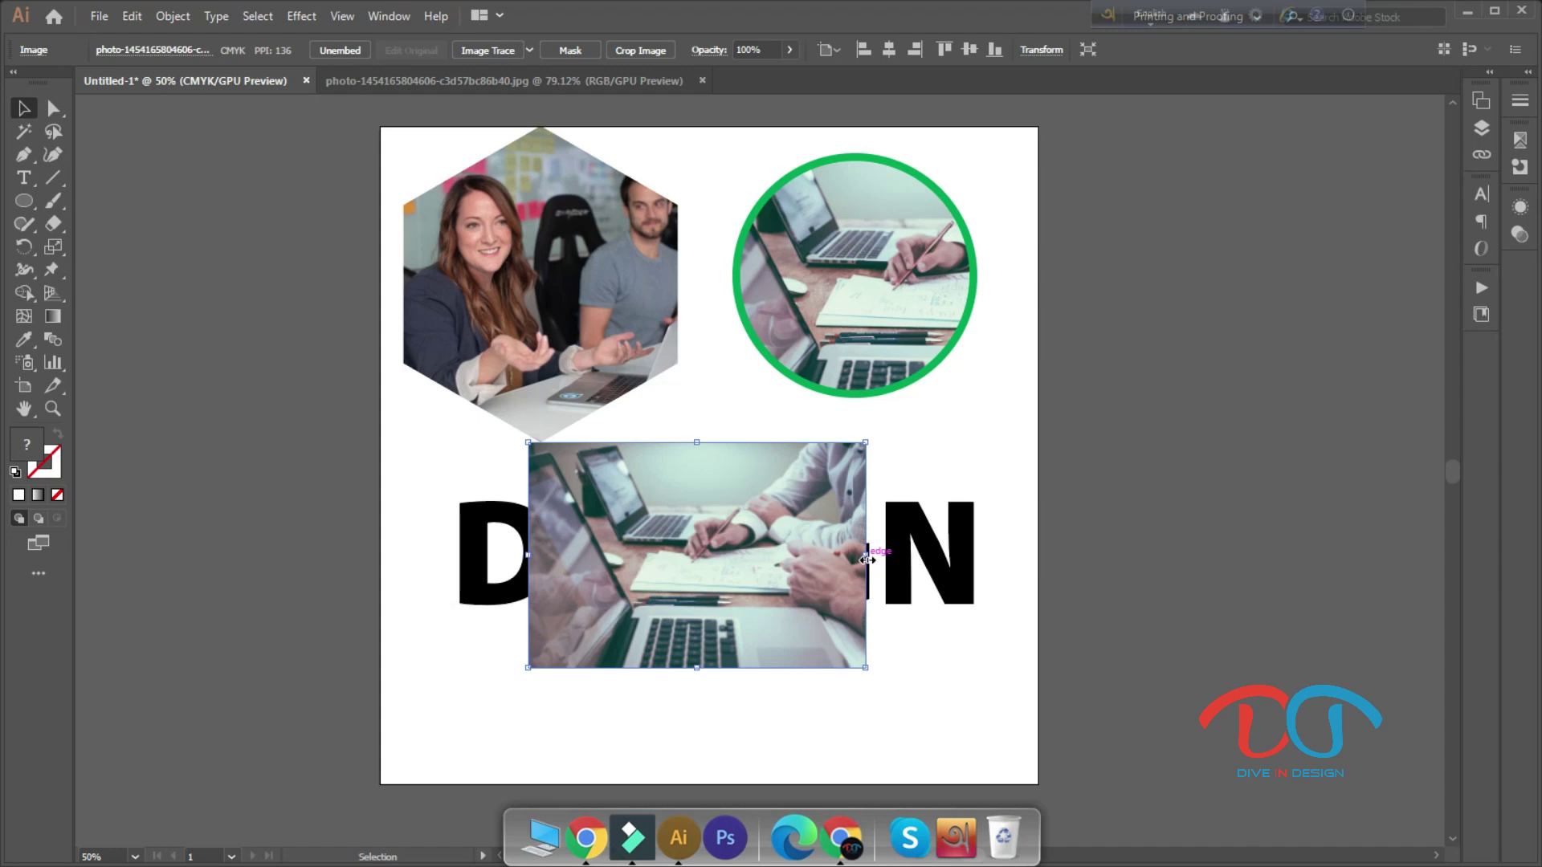
Stretch the laptop photo to cover the whole DESIGN word and send it to back
drag(867, 559, 979, 534)
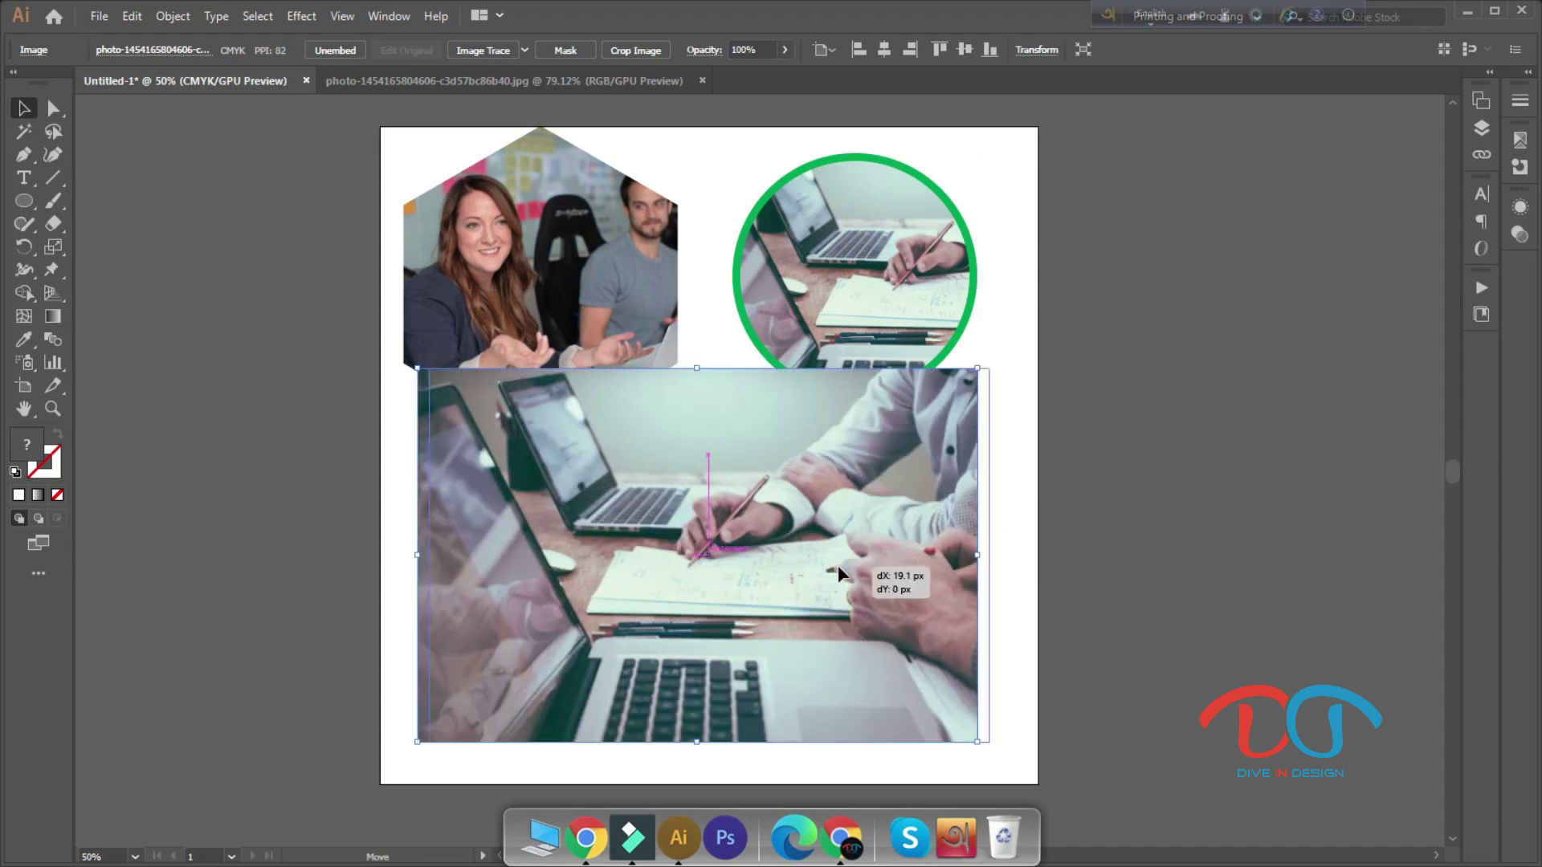
drag(823, 570, 839, 572)
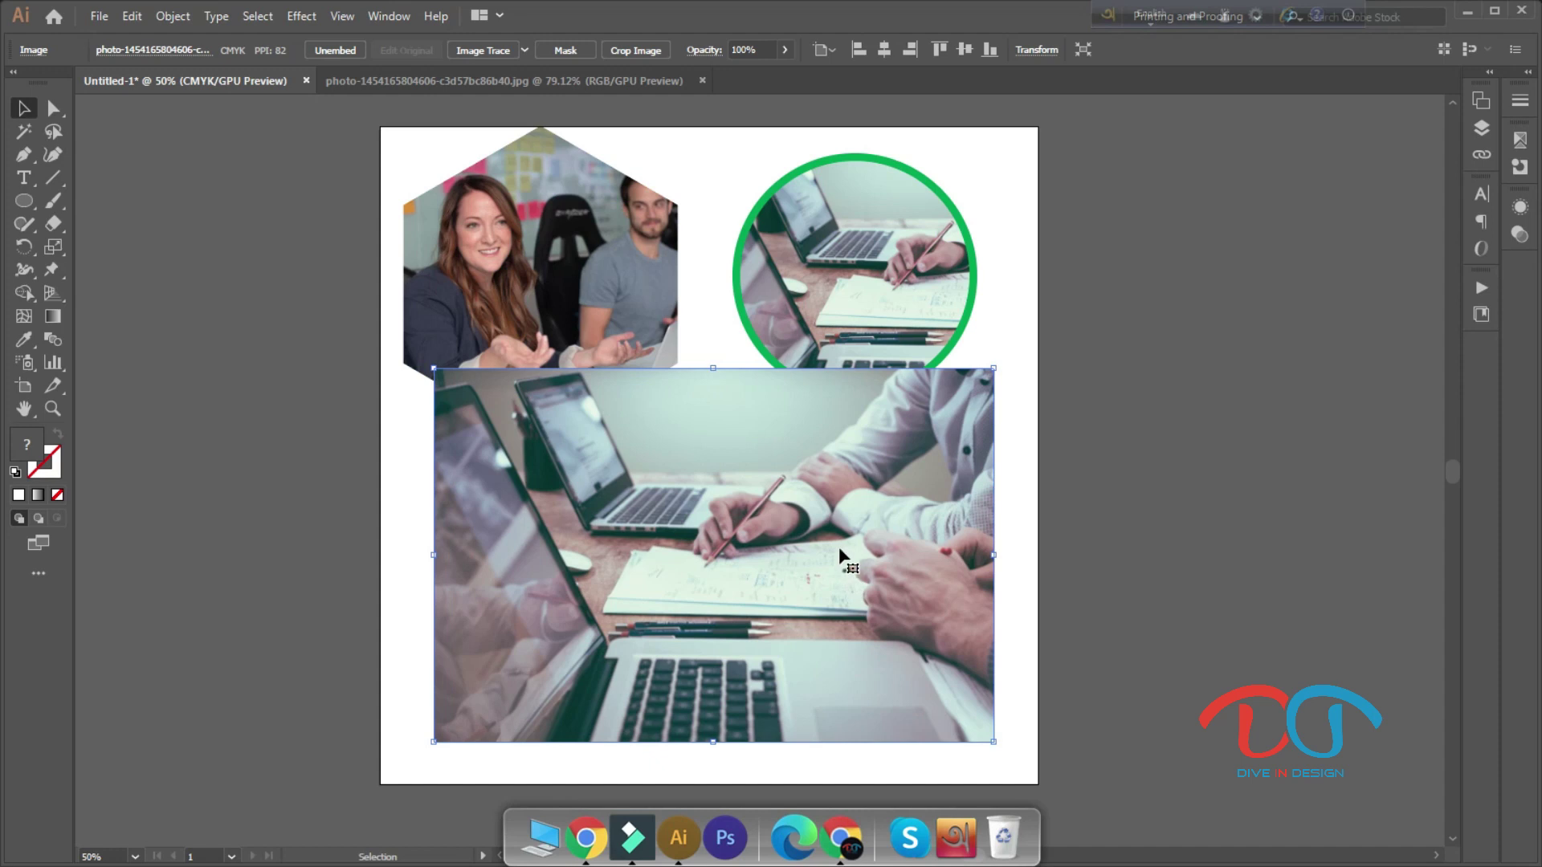
right_click(841, 554)
click(707, 526)
right_click(696, 544)
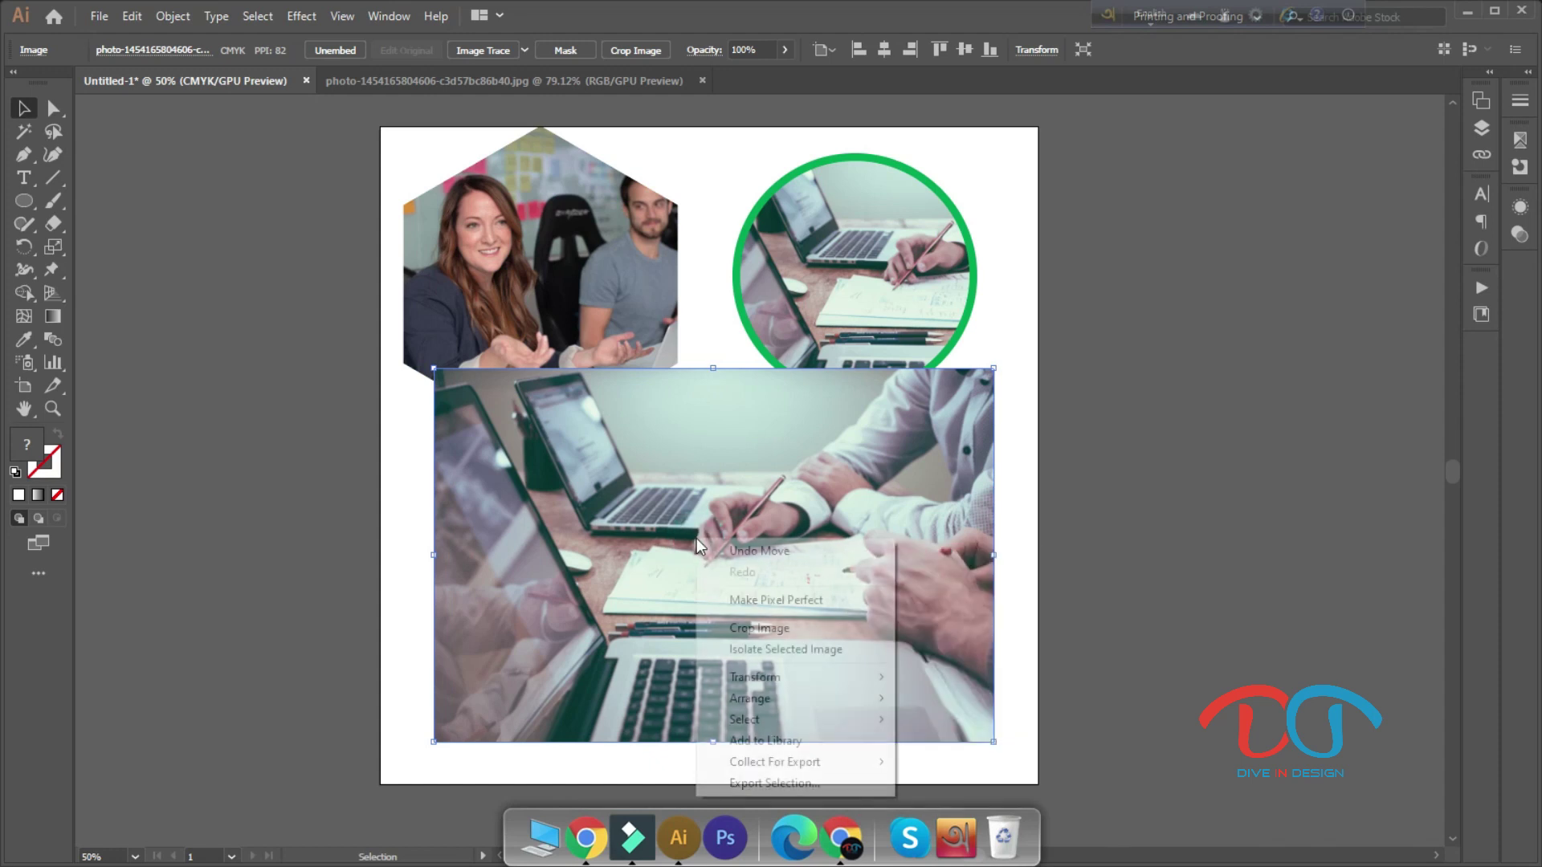
click(679, 492)
right_click(671, 485)
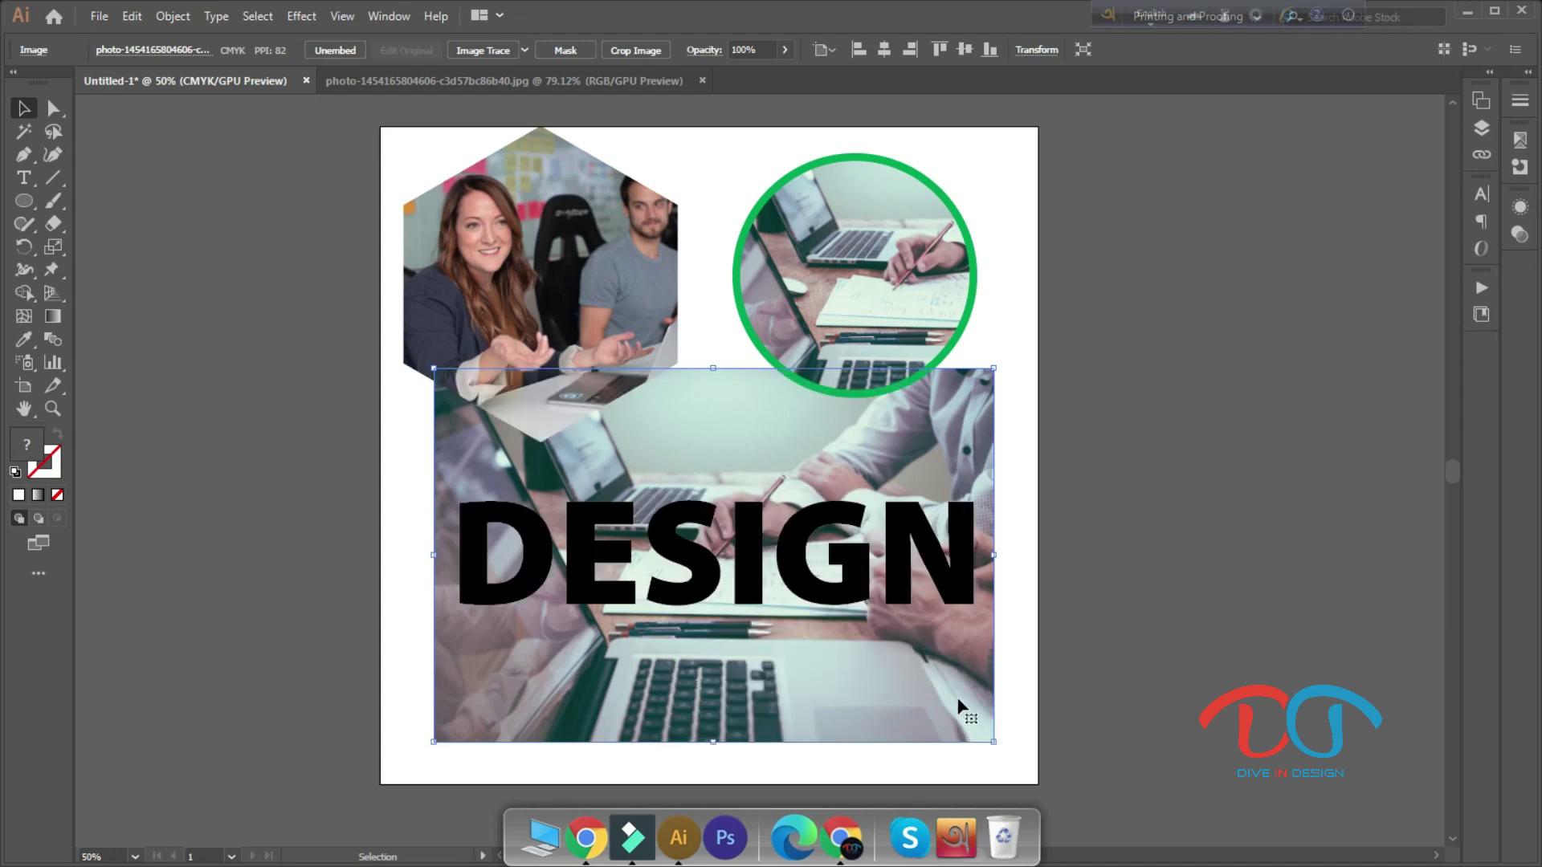
Select the photo together with DESIGN and choose Make Clipping Mask
shift+click(896, 538)
right_click(896, 538)
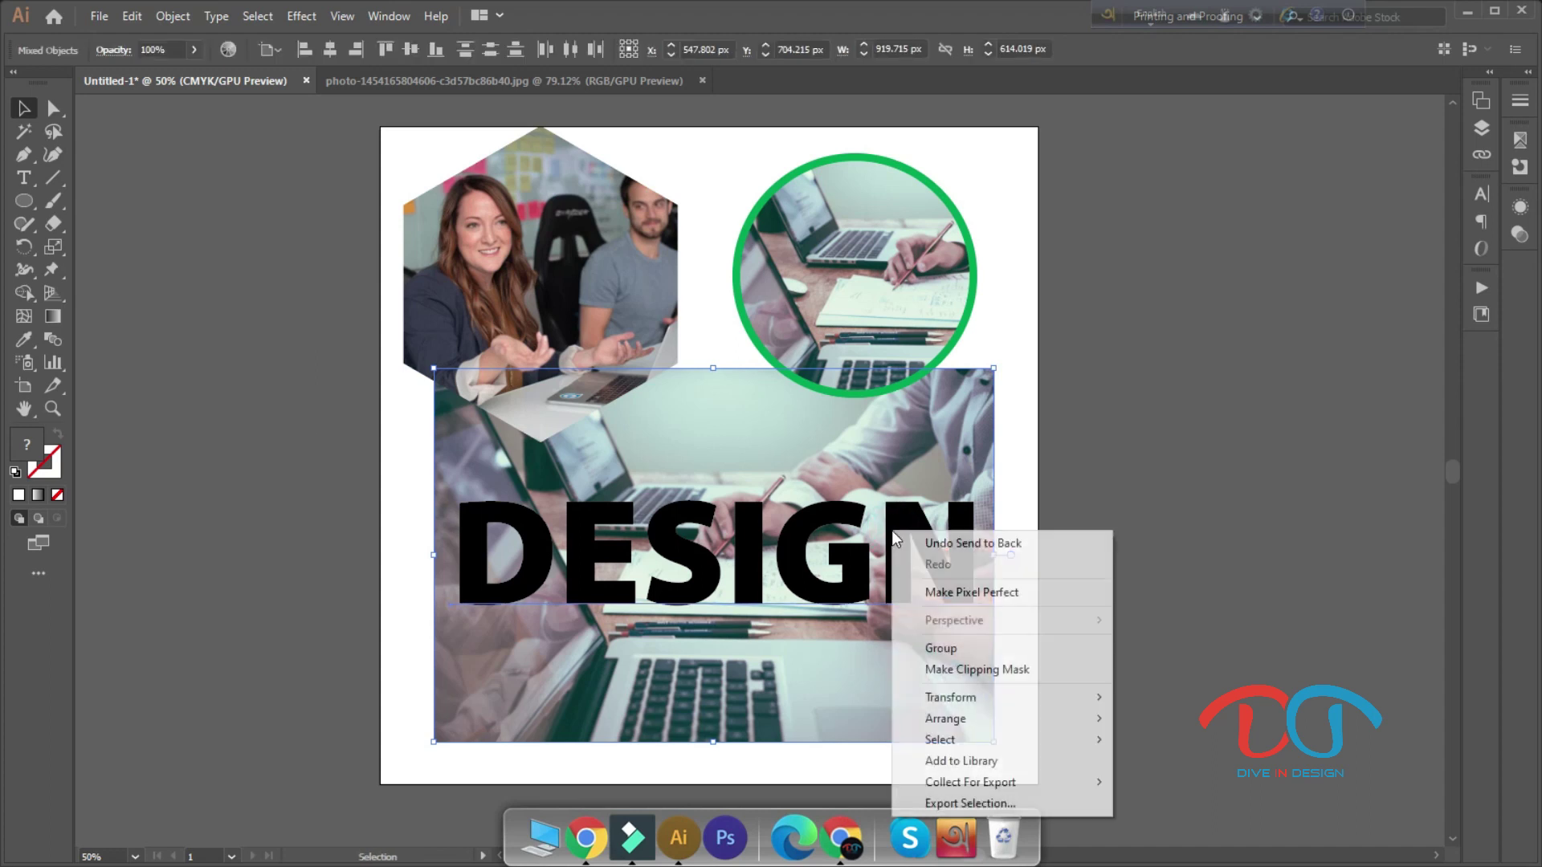
click(947, 670)
Move the photo-filled DESIGN word off the artboard to its left
click(882, 684)
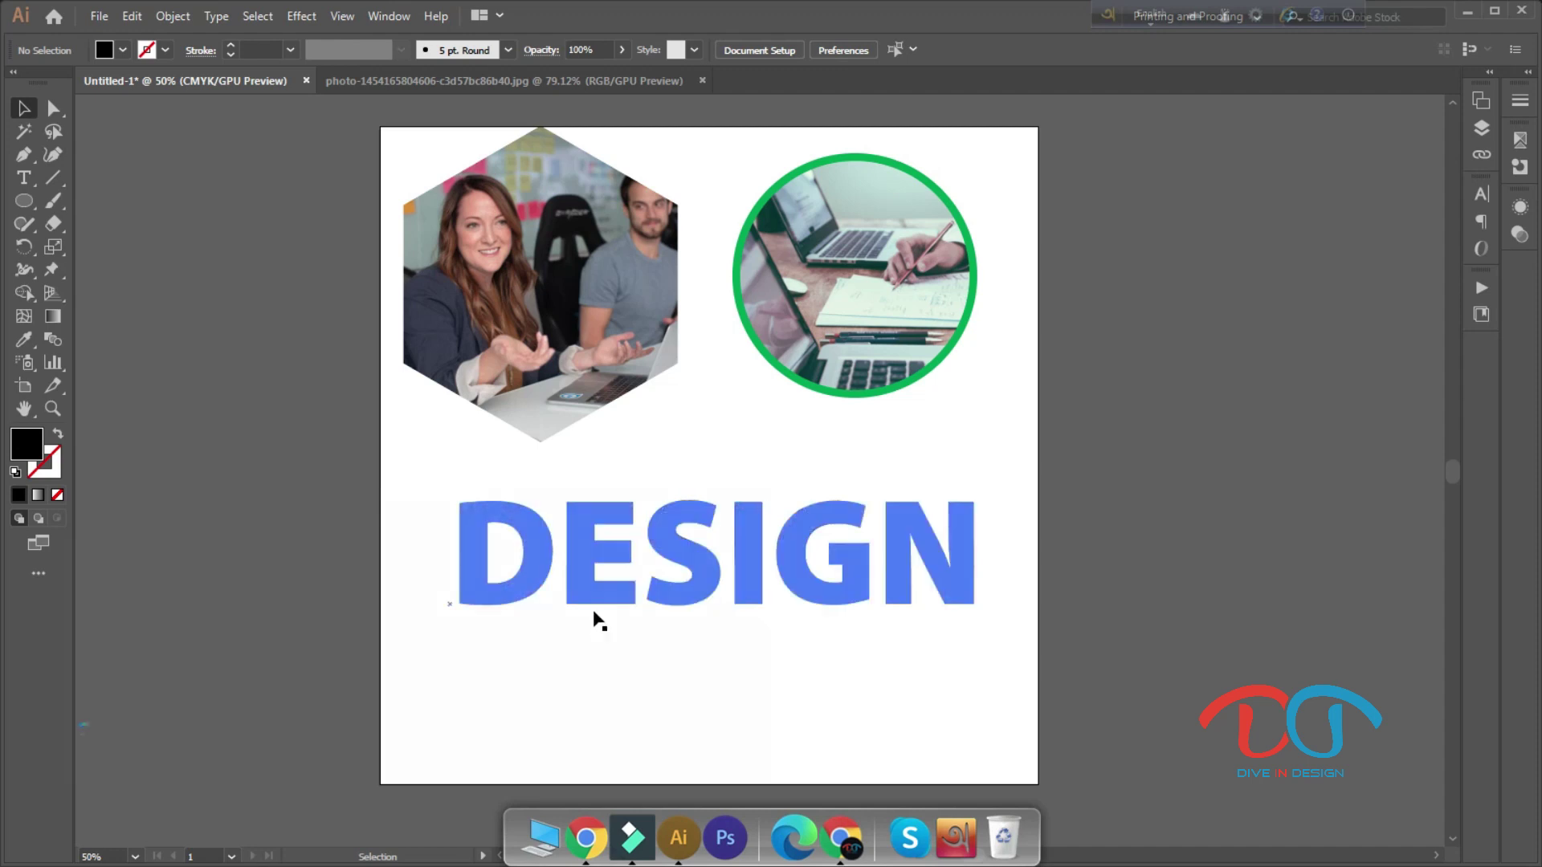
drag(589, 599, 230, 568)
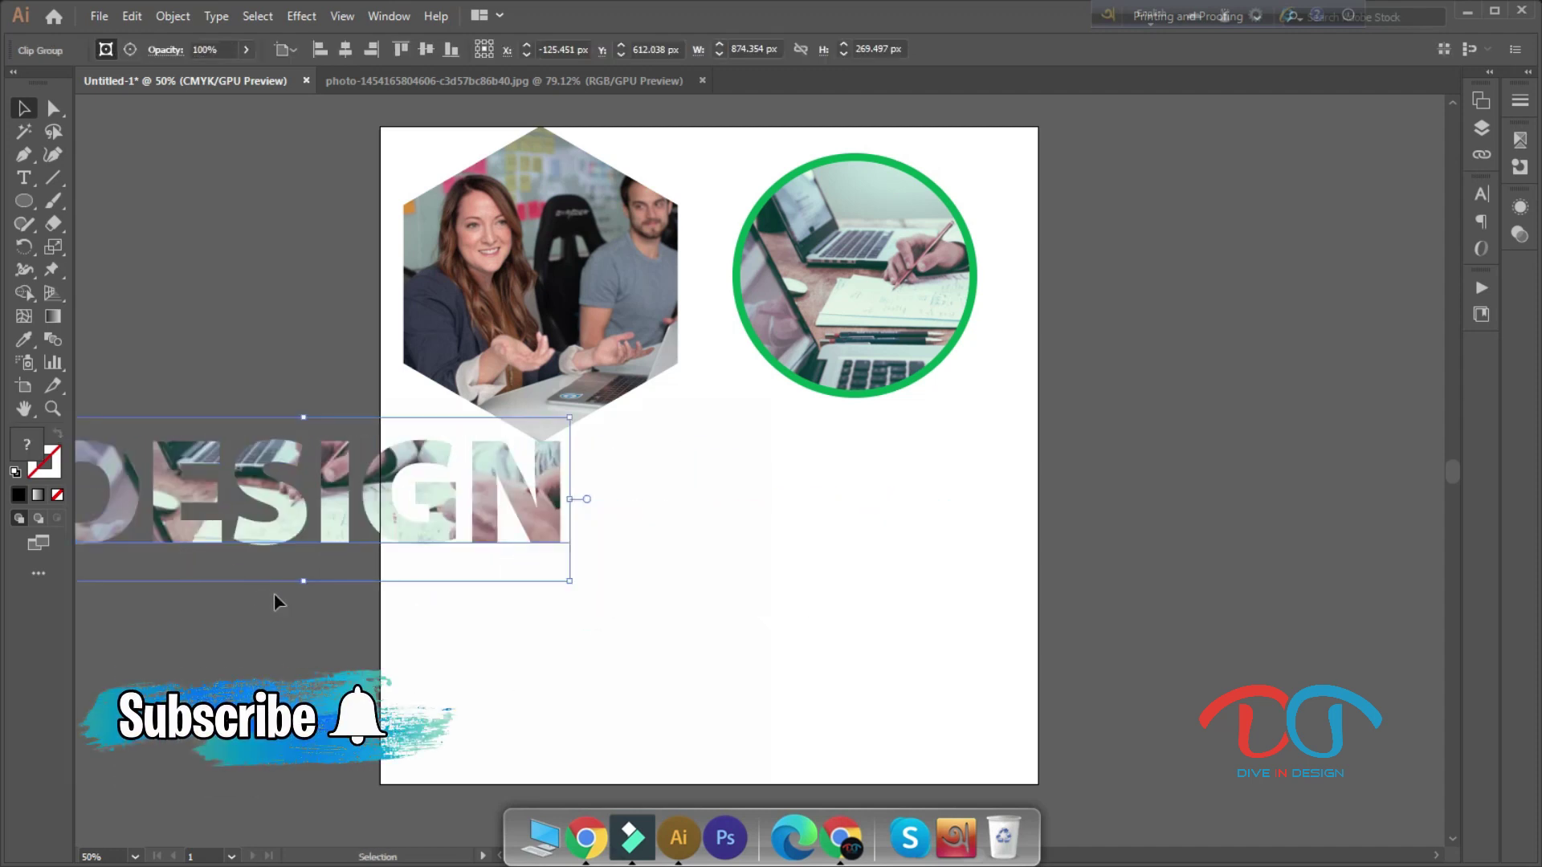
scroll(273, 592, left, 3)
scroll(344, 619, left, 3)
scroll(398, 615, left, 3)
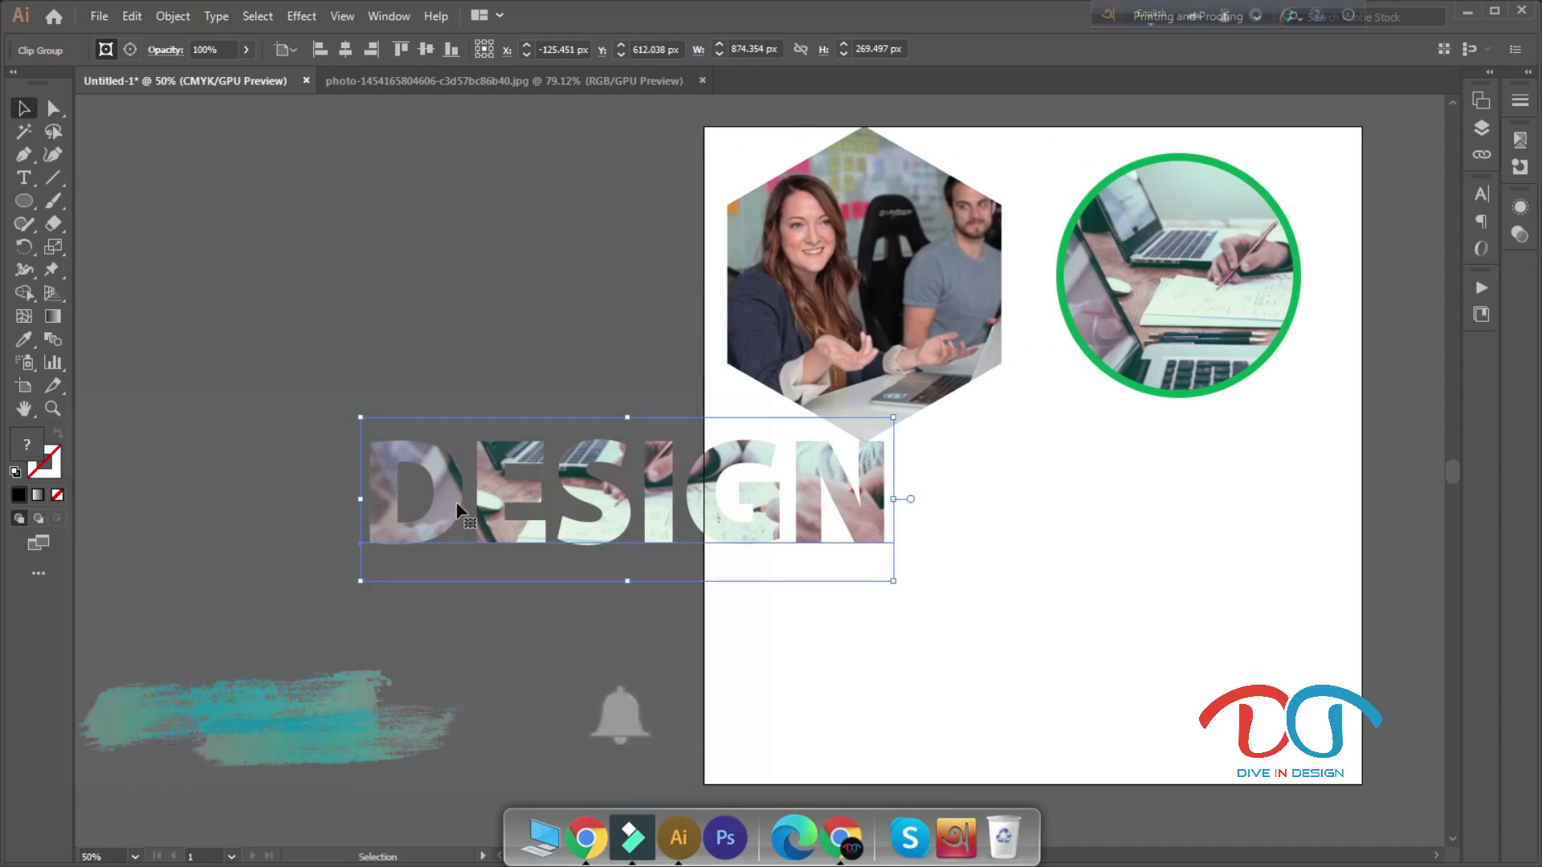
mouse_move(457, 502)
mouse_down()
mouse_move(249, 285)
mouse_move(248, 306)
mouse_up()
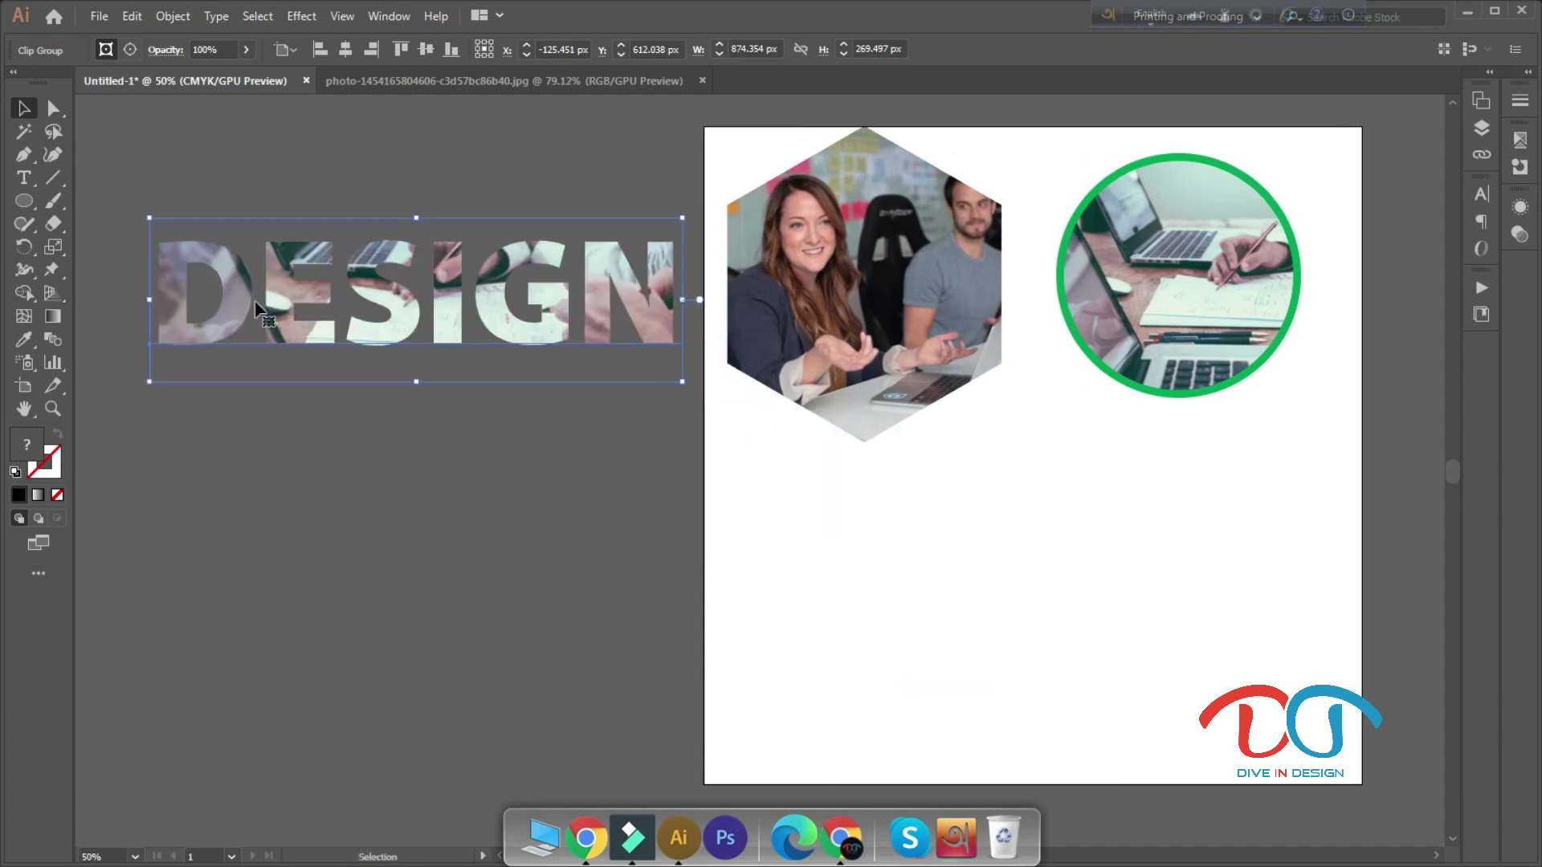
click(339, 419)
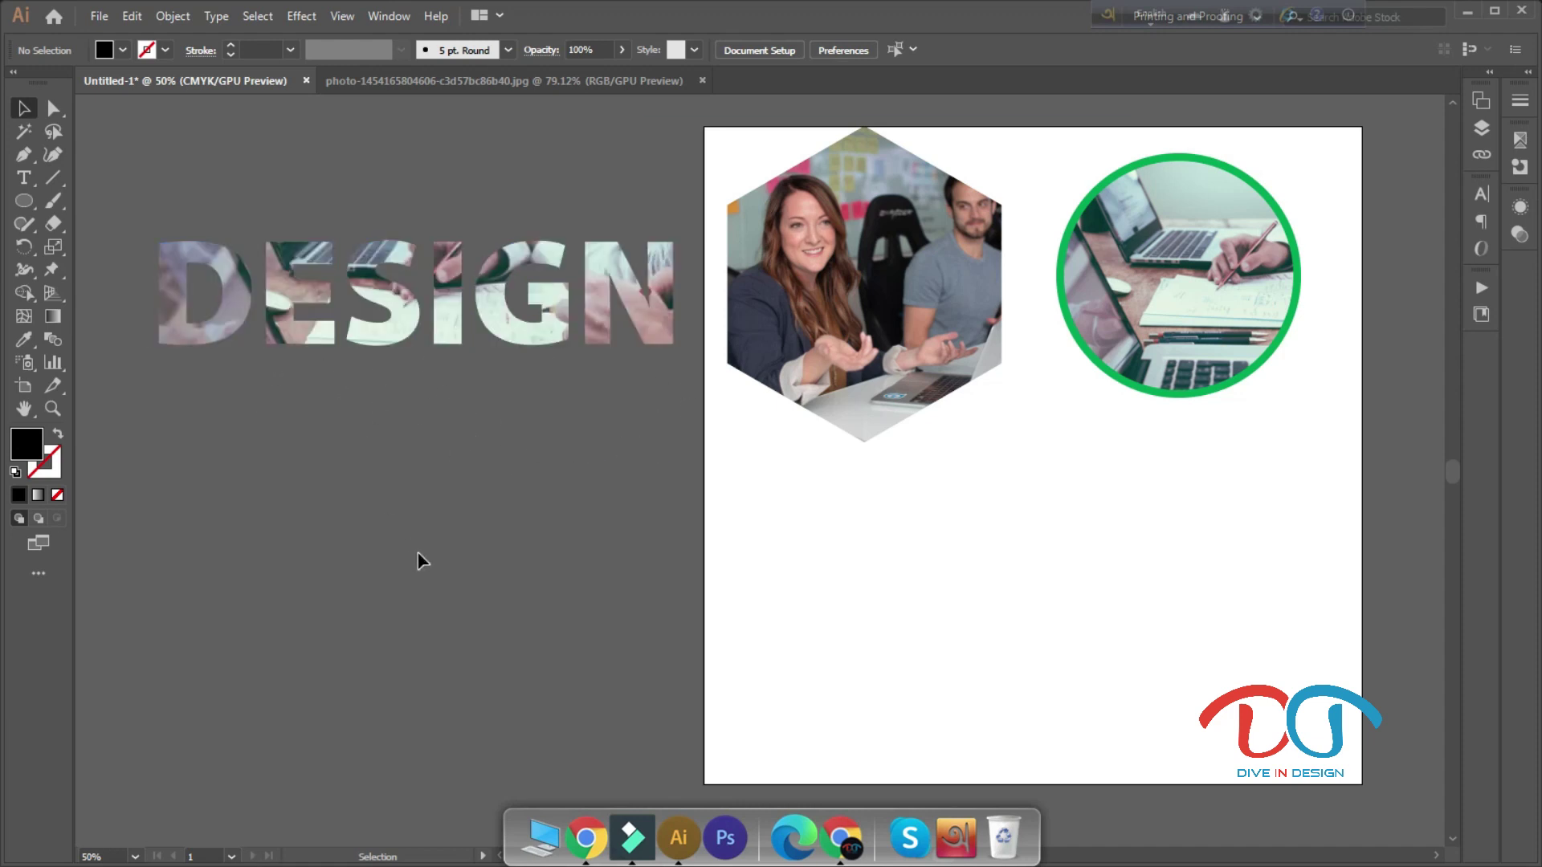
Lower the photo-filled DESIGN about 110 px and scroll to check its placement
drag(420, 359, 428, 446)
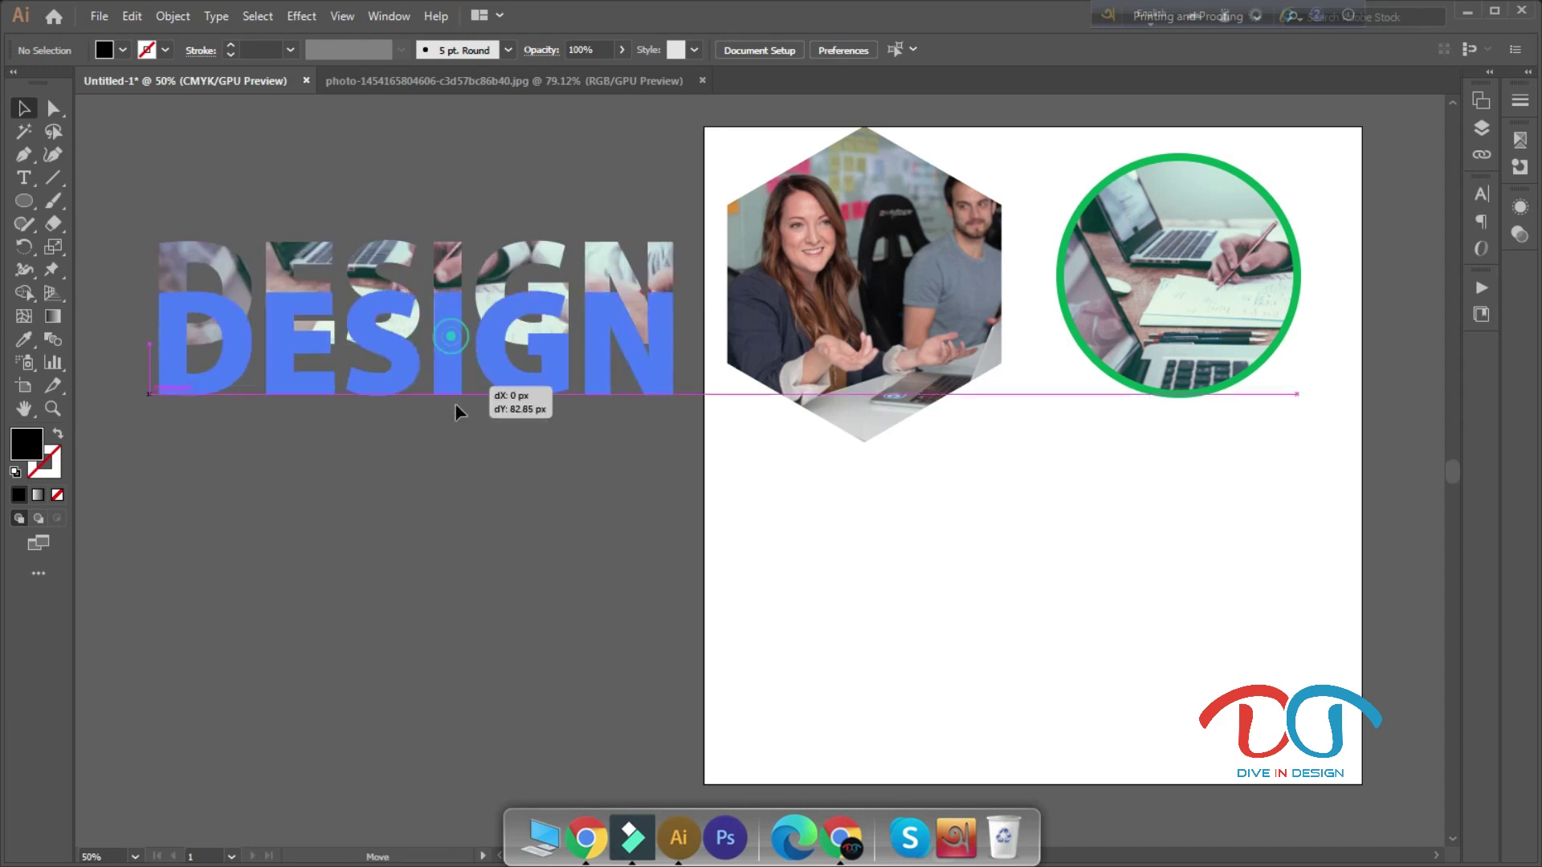
click(472, 536)
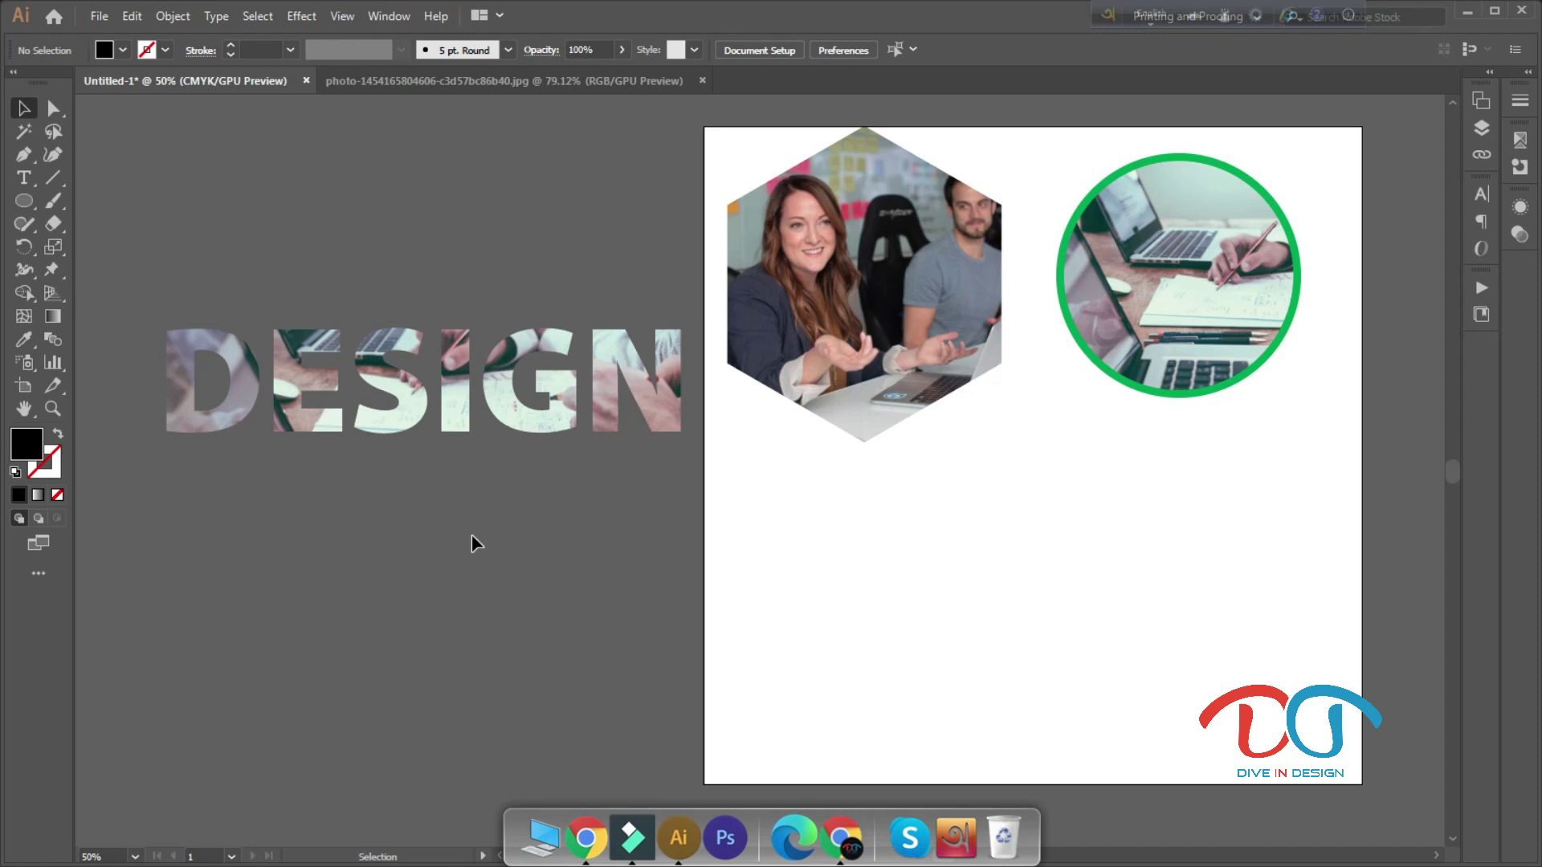
scroll(533, 487, right, 1)
scroll(517, 489, right, 1)
scroll(517, 489, right, 1)
scroll(514, 491, left, 1)
scroll(514, 492, left, 1)
scroll(508, 493, right, 2)
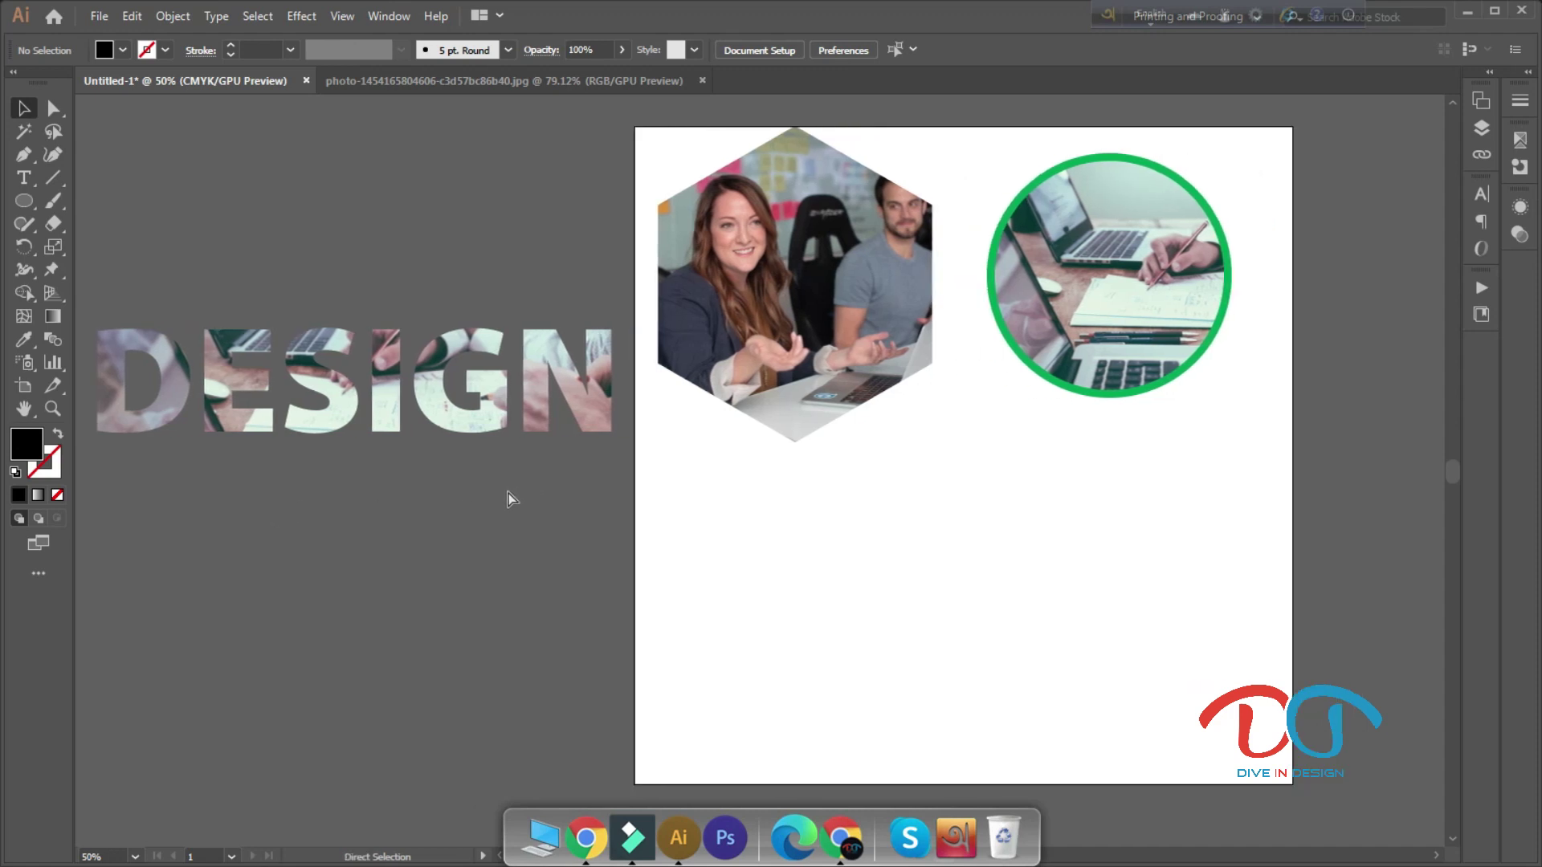